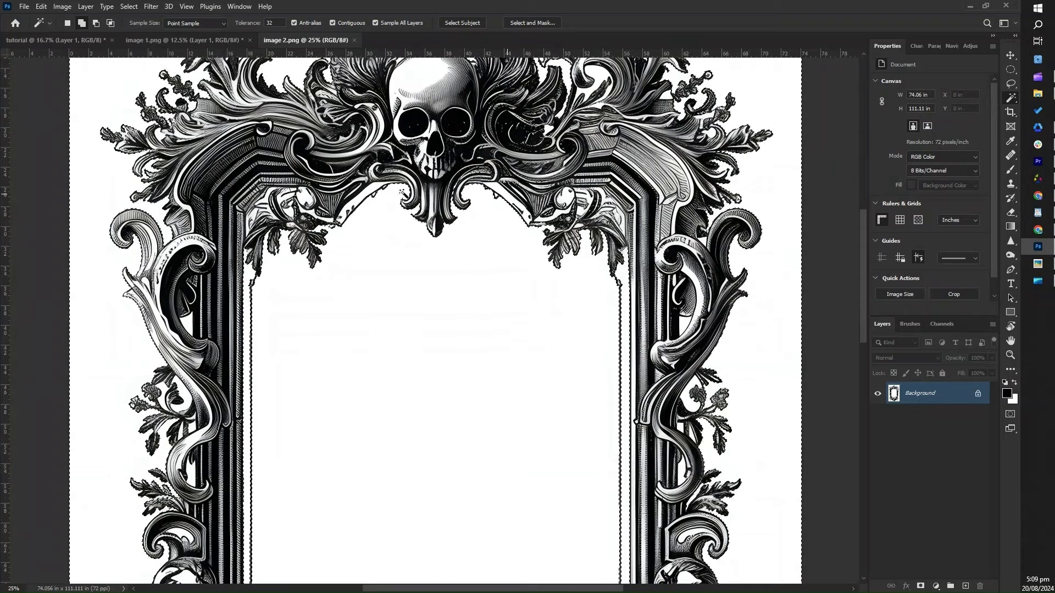
Step: Add the frame's right inner white strip to the Magic Wand selection
{"action": "left_click", "coordinate": [626, 299], "text": "shift"}
Step: Copy the frame to a new layer and add a dark brown (#5a4343) Solid Color fill layer
{"action": "left_click_drag", "start_coordinate": [864, 283], "coordinate": [864, 318]}
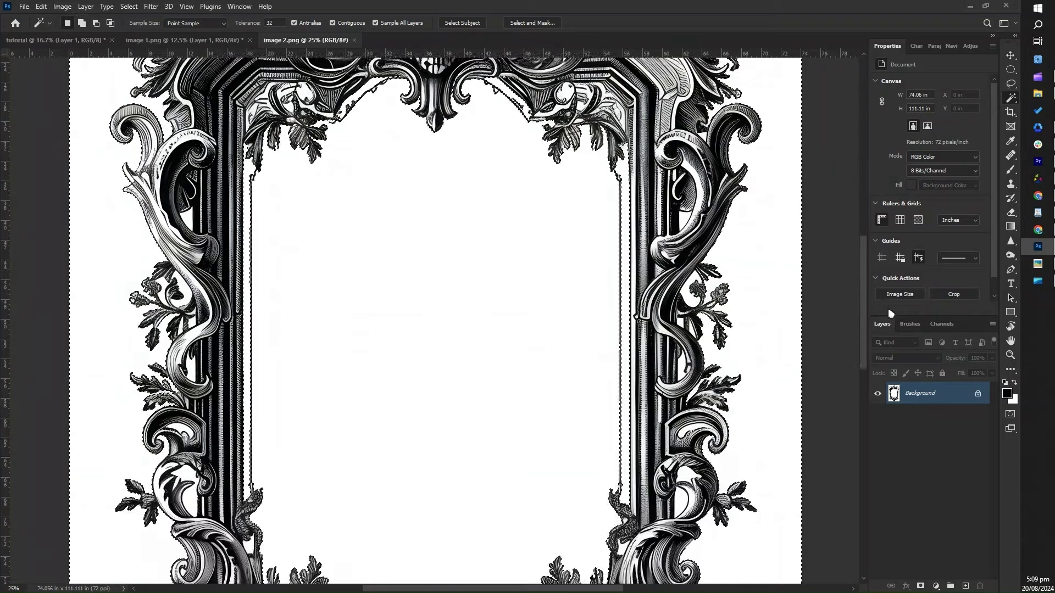
{"action": "key", "text": "ctrl+j"}
{"action": "left_click", "coordinate": [936, 586]}
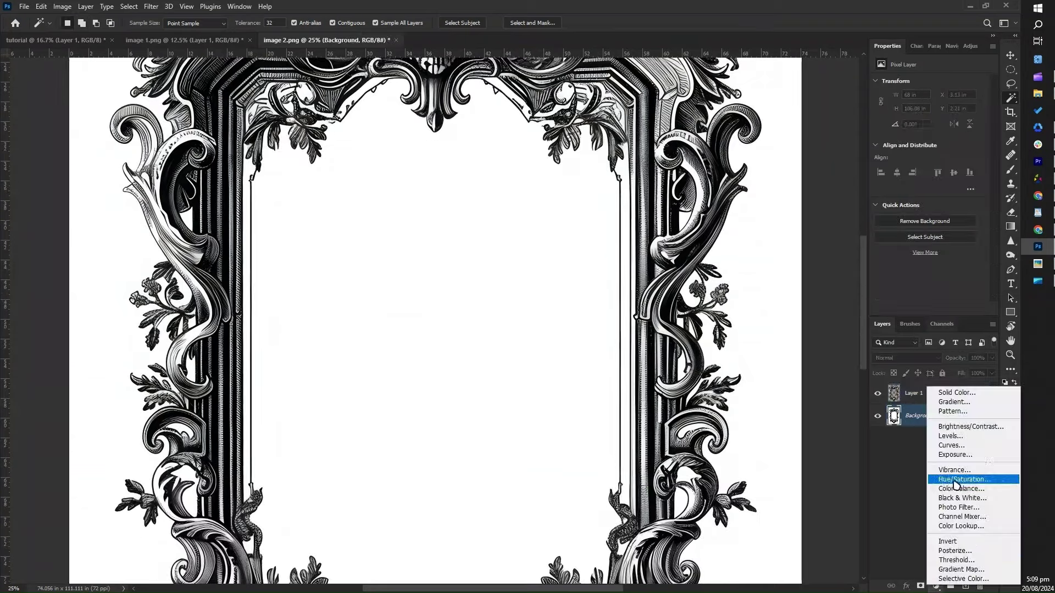
{"action": "left_click", "coordinate": [957, 393]}
{"action": "left_click", "coordinate": [585, 437]}
{"action": "left_click", "coordinate": [813, 343]}
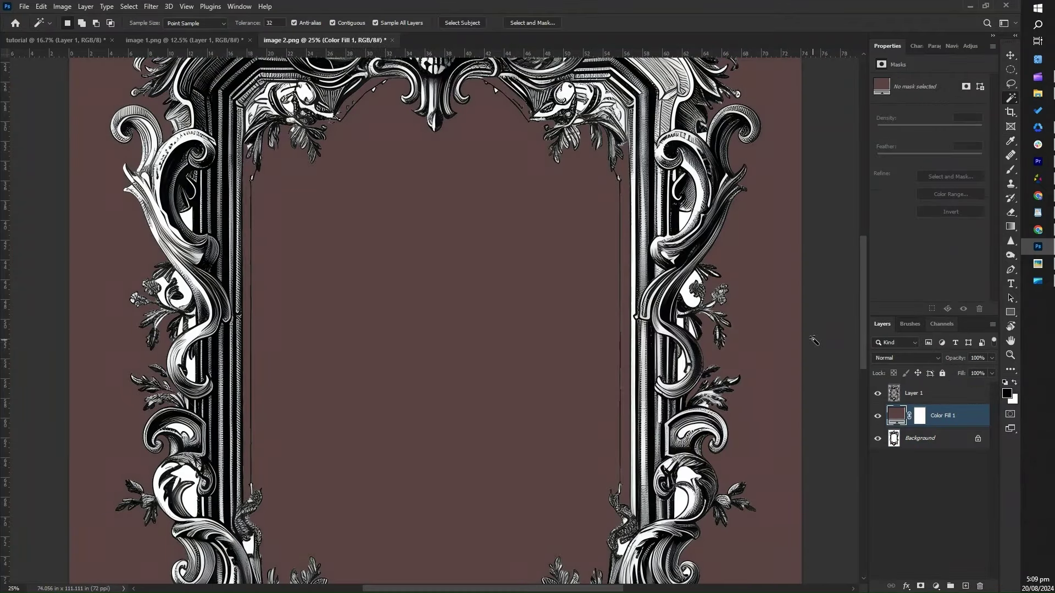
Step: Delete the white gaps at the top and right side of the frame on Layer 1
{"action": "left_click_drag", "start_coordinate": [670, 181], "coordinate": [638, 418]}
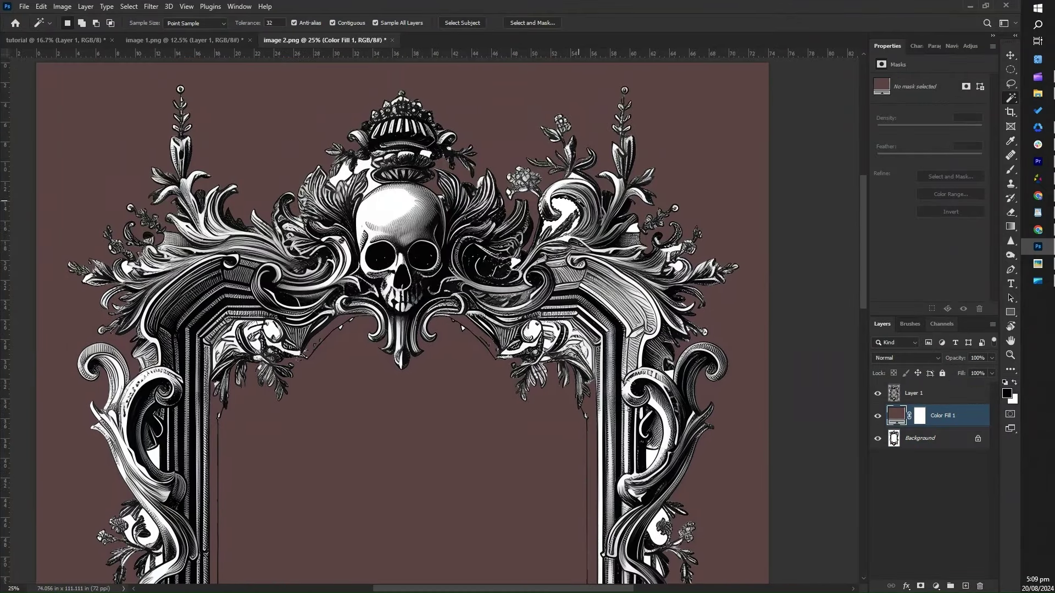
{"action": "left_click", "coordinate": [941, 394]}
{"action": "key", "text": "Delete"}
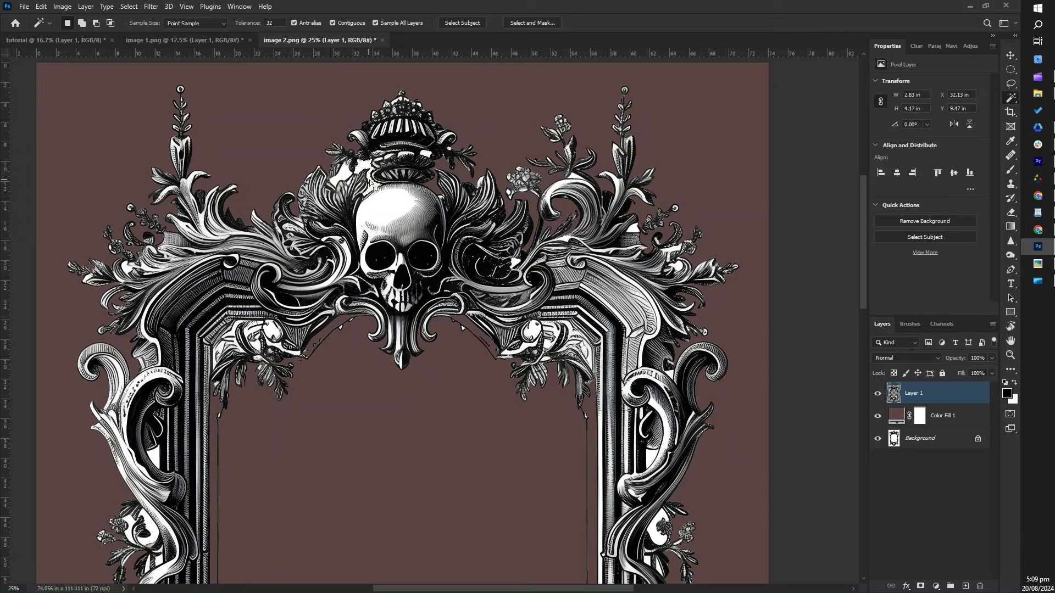
{"action": "left_click", "coordinate": [675, 251]}
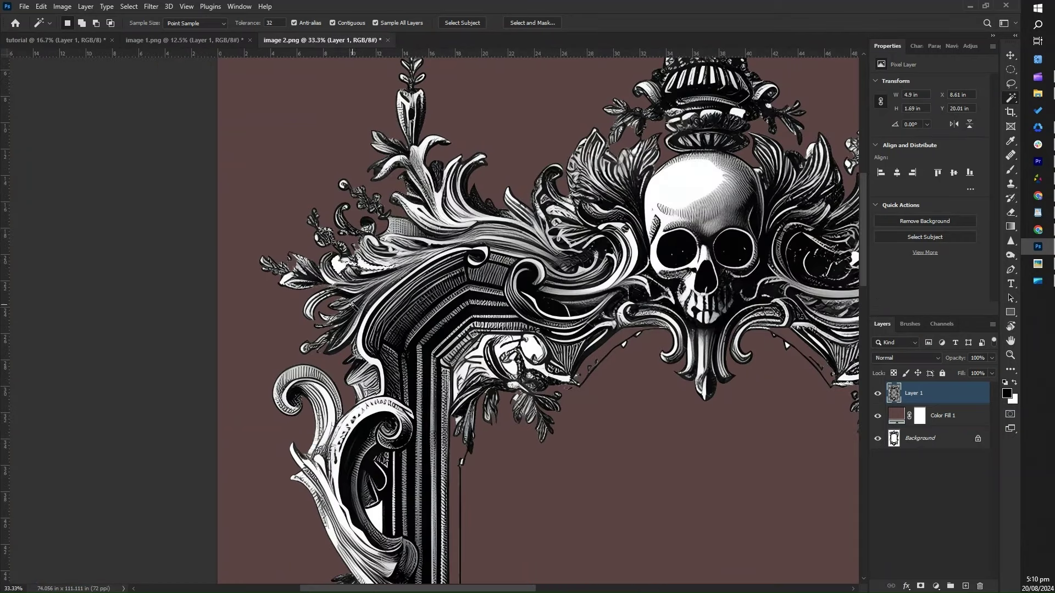
{"action": "key", "text": "Delete"}
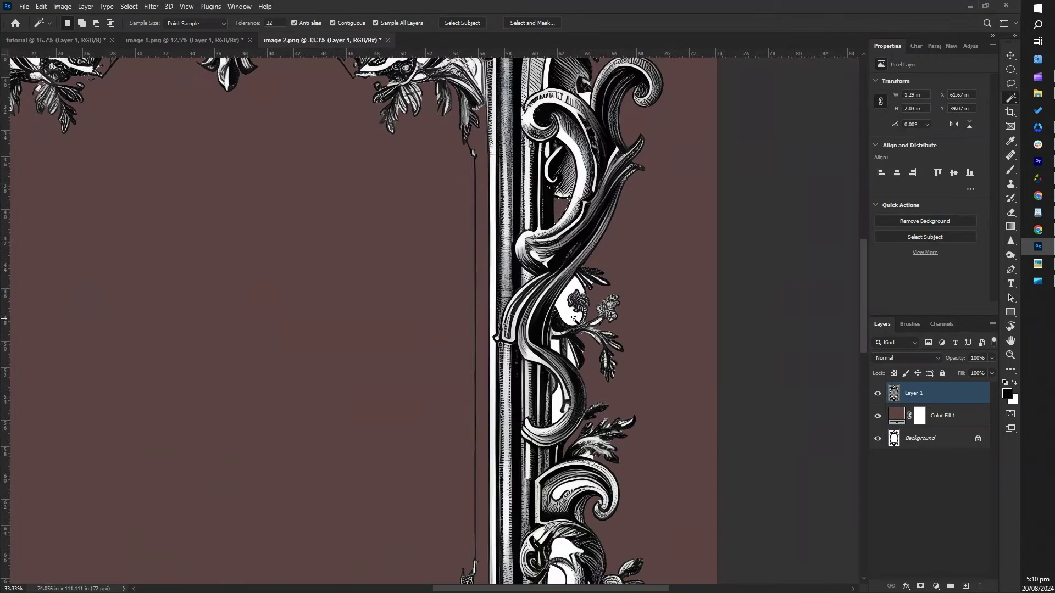
{"action": "left_click", "coordinate": [574, 319]}
{"action": "key", "text": "Delete"}
{"action": "scroll", "coordinate": [434, 319], "scroll_direction": "down", "scroll_amount": 5}
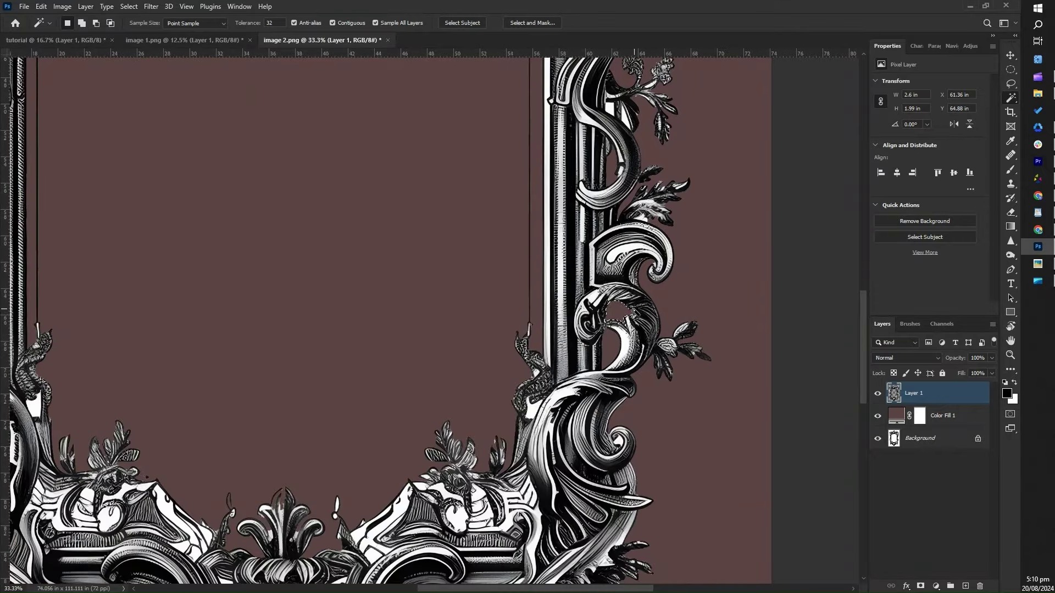
{"action": "scroll", "coordinate": [434, 319], "scroll_direction": "left", "scroll_amount": 4}
{"action": "scroll", "coordinate": [434, 319], "scroll_direction": "down", "scroll_amount": 4}
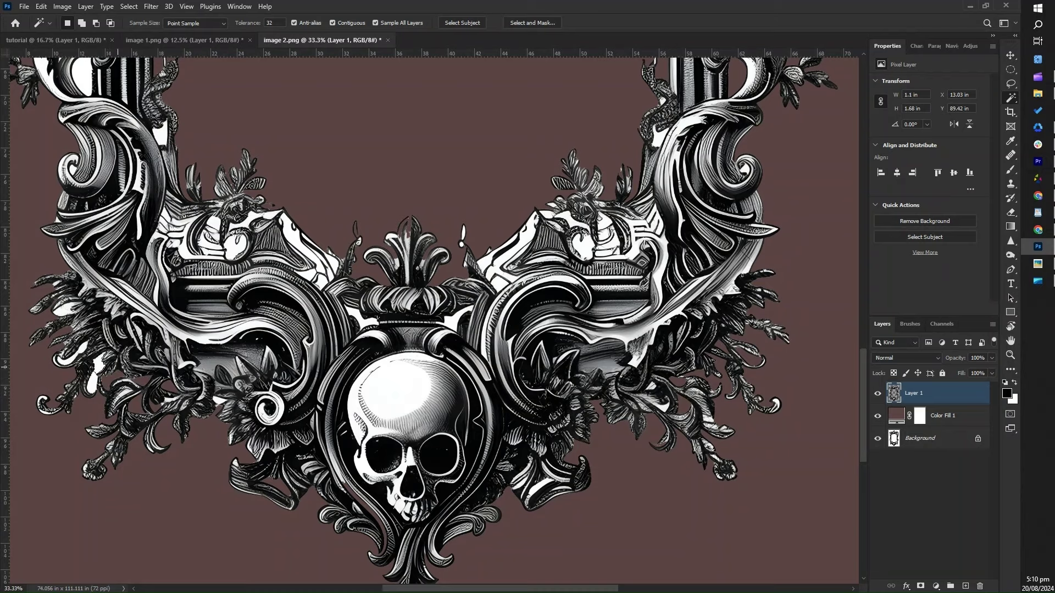
{"action": "key", "text": "Delete"}
Step: Delete the white patches, scroll interior and crescent in the frame's bottom ornament
{"action": "left_click_drag", "start_coordinate": [166, 304], "coordinate": [487, 287]}
{"action": "left_click", "coordinate": [415, 363]}
{"action": "key", "text": "Delete"}
{"action": "left_click_drag", "start_coordinate": [494, 219], "coordinate": [175, 356]}
{"action": "left_click", "coordinate": [164, 264]}
{"action": "key", "text": "Delete"}
{"action": "left_click_drag", "start_coordinate": [249, 221], "coordinate": [442, 376]}
{"action": "left_click", "coordinate": [273, 331]}
{"action": "key", "text": "Delete"}
{"action": "left_click", "coordinate": [271, 270]}
Step: Zoom out and drag the cleaned frame into the tutorial document
{"action": "key", "text": "Delete"}
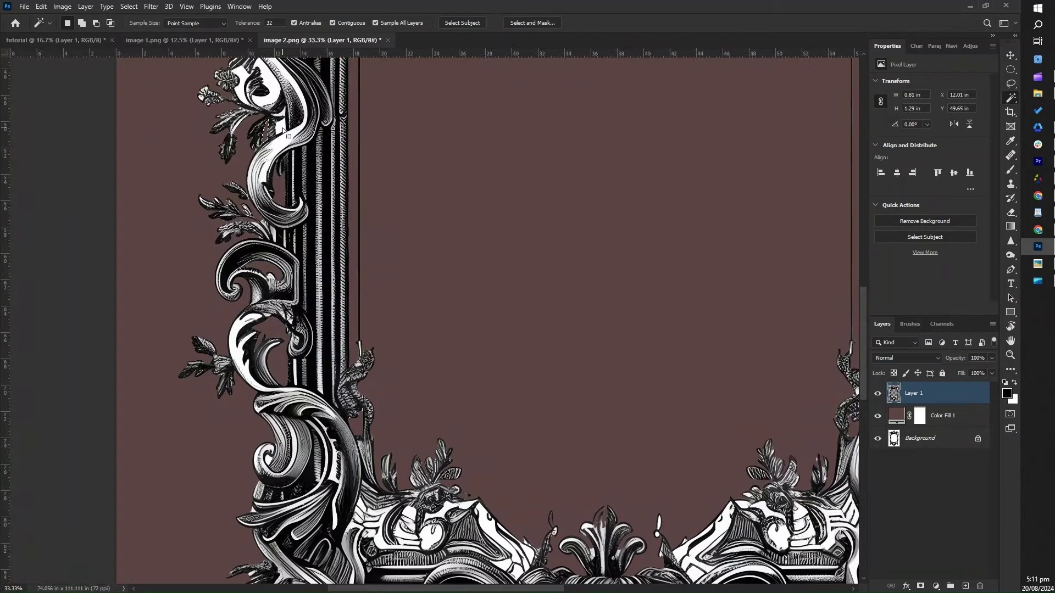
{"action": "left_click", "coordinate": [282, 129]}
{"action": "key", "text": "Delete"}
{"action": "left_click_drag", "start_coordinate": [283, 131], "coordinate": [282, 371]}
{"action": "left_click", "coordinate": [268, 330]}
{"action": "key", "text": "Delete"}
{"action": "key", "text": "ctrl+minus"}
{"action": "key", "text": "ctrl+minus"}
{"action": "key", "text": "ctrl+minus"}
{"action": "key", "text": "v"}
{"action": "left_click_drag", "start_coordinate": [564, 427], "coordinate": [471, 322]}
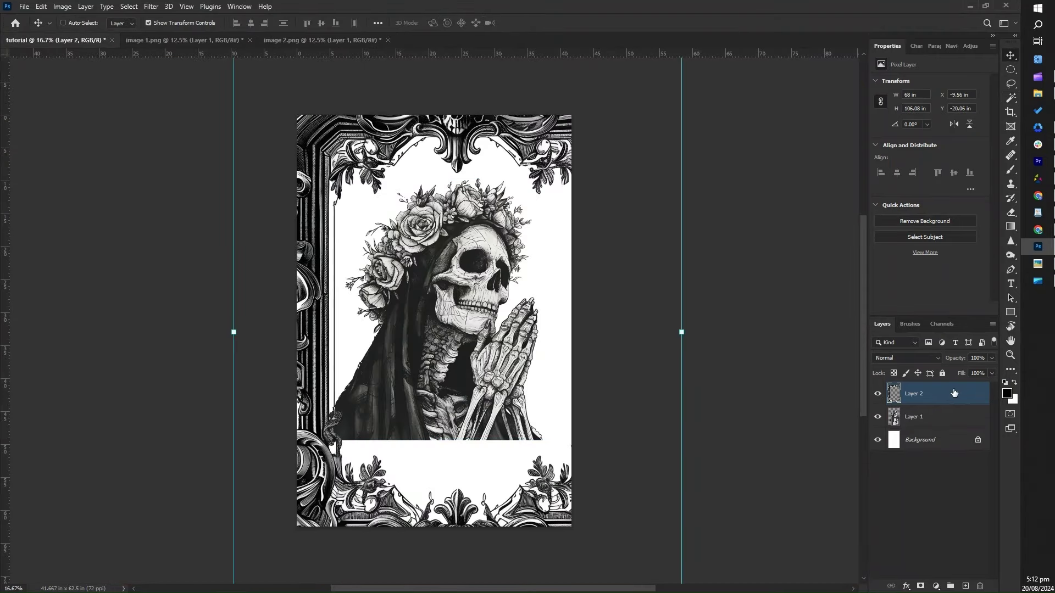
Step: Convert Layer 2 to a Smart Object, shrink the frame and centre it on the page
{"action": "right_click", "coordinate": [953, 392]}
{"action": "left_click", "coordinate": [879, 281]}
{"action": "key", "text": "ctrl+t"}
{"action": "left_click_drag", "start_coordinate": [681, 332], "coordinate": [580, 333]}
{"action": "left_click_drag", "start_coordinate": [544, 380], "coordinate": [520, 372]}
{"action": "key", "text": "Return"}
Step: Move Layer 1 above Layer 2 and scale the praying figure to about 32% to fit the frame
{"action": "left_click", "coordinate": [923, 417]}
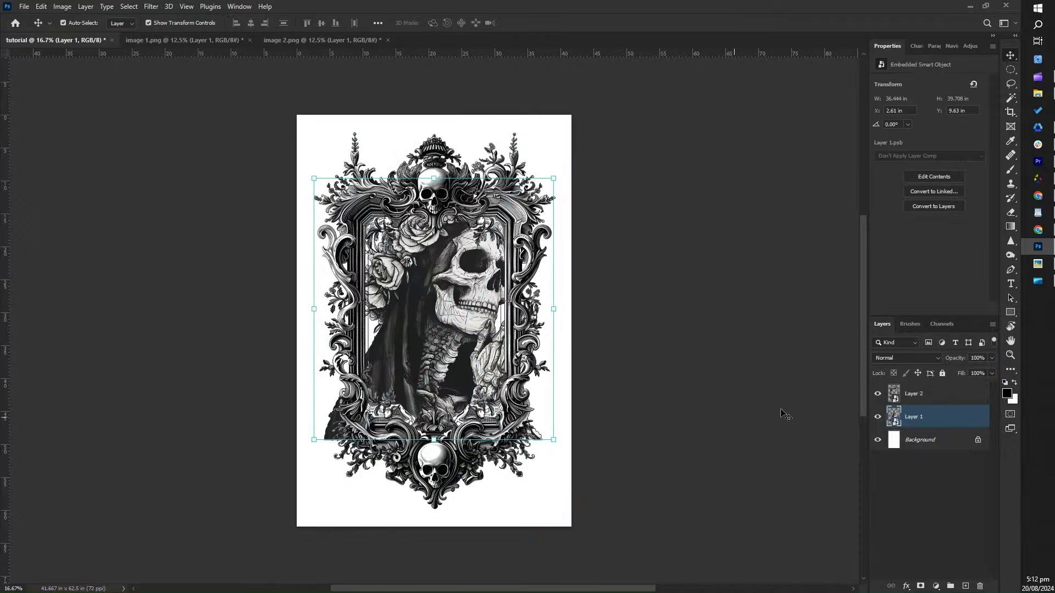
{"action": "left_click_drag", "start_coordinate": [928, 417], "coordinate": [934, 379]}
{"action": "left_click", "coordinate": [671, 393]}
{"action": "key", "text": "ctrl+plus"}
{"action": "key", "text": "ctrl+plus"}
{"action": "left_click_drag", "start_coordinate": [658, 382], "coordinate": [635, 464]}
{"action": "left_click", "coordinate": [550, 407]}
{"action": "left_click_drag", "start_coordinate": [650, 118], "coordinate": [613, 167]}
{"action": "left_click_drag", "start_coordinate": [362, 407], "coordinate": [407, 312]}
{"action": "left_click_drag", "start_coordinate": [215, 545], "coordinate": [225, 538]}
{"action": "left_click_drag", "start_coordinate": [407, 373], "coordinate": [241, 444]}
{"action": "key", "text": "Return"}
Step: Duplicate the figure and frame layers and rasterize both copies
{"action": "left_click", "coordinate": [931, 417], "text": "shift"}
{"action": "right_click", "coordinate": [935, 395]}
{"action": "left_click", "coordinate": [820, 123]}
{"action": "key", "text": "Return"}
{"action": "right_click", "coordinate": [932, 420]}
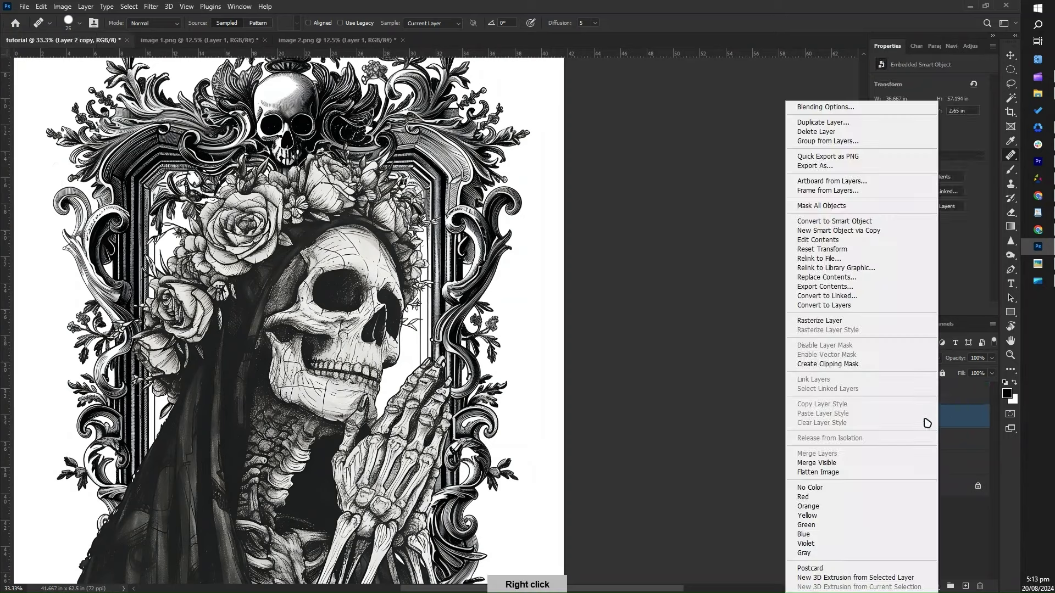
{"action": "left_click", "coordinate": [923, 320]}
{"action": "right_click", "coordinate": [925, 417]}
{"action": "left_click", "coordinate": [852, 323]}
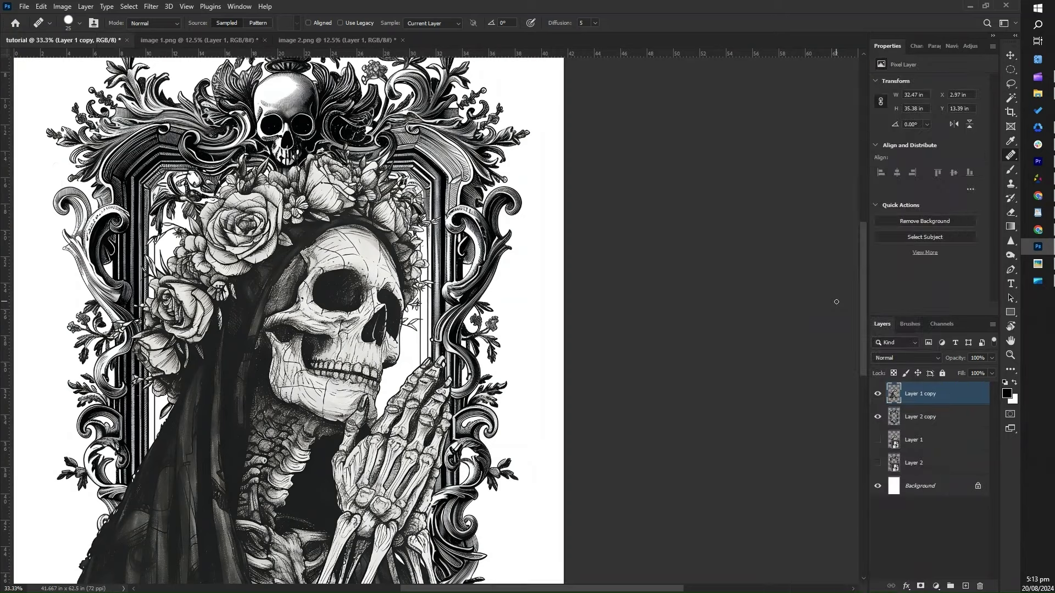
{"action": "left_click_drag", "start_coordinate": [461, 440], "coordinate": [586, 323]}
Step: Enlarge Layer 1 copy slightly to 101.5%
{"action": "key", "text": "ctrl+t"}
{"action": "left_click_drag", "start_coordinate": [178, 493], "coordinate": [172, 499]}
{"action": "mouse_move", "coordinate": [564, 318]}
{"action": "left_mouse_down"}
{"action": "mouse_move", "coordinate": [453, 393]}
{"action": "mouse_move", "coordinate": [490, 285]}
{"action": "left_mouse_up"}
{"action": "key", "text": "Return"}
{"action": "left_click", "coordinate": [902, 422]}
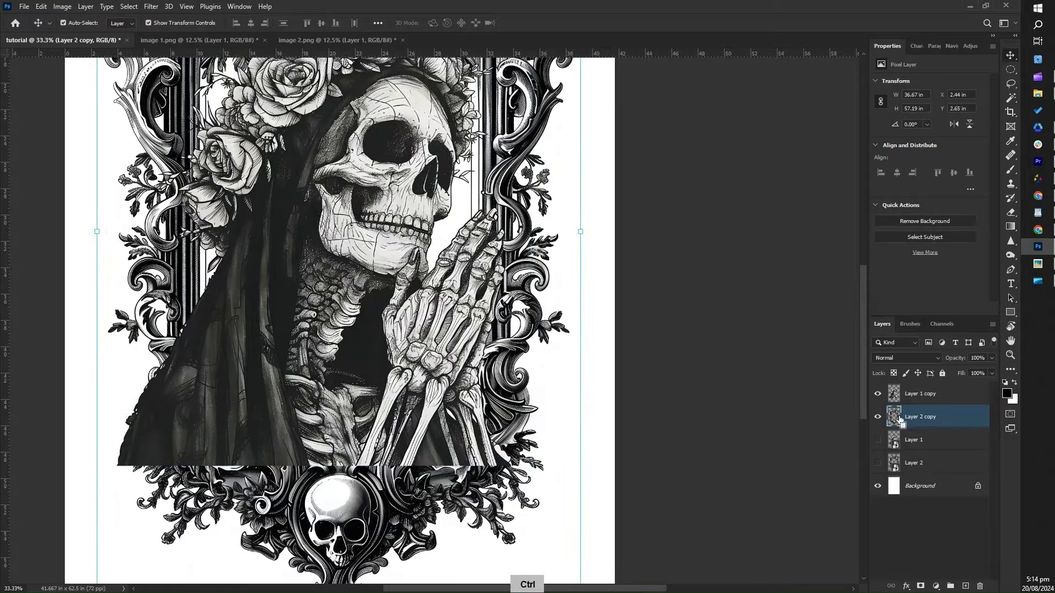
Step: Load Layer 2 copy's outline as a selection and erase the figure's dark veil over the lower frame
{"action": "left_click", "coordinate": [897, 420], "text": "ctrl"}
{"action": "left_click", "coordinate": [918, 395]}
{"action": "key", "text": "e"}
{"action": "mouse_move", "coordinate": [192, 312]}
{"action": "left_mouse_down"}
{"action": "mouse_move", "coordinate": [211, 452]}
{"action": "mouse_move", "coordinate": [155, 430]}
{"action": "mouse_move", "coordinate": [139, 449]}
{"action": "left_mouse_up"}
{"action": "mouse_move", "coordinate": [212, 417]}
{"action": "left_mouse_down"}
{"action": "mouse_move", "coordinate": [234, 453]}
{"action": "mouse_move", "coordinate": [238, 380]}
{"action": "mouse_move", "coordinate": [259, 455]}
{"action": "mouse_move", "coordinate": [299, 445]}
{"action": "mouse_move", "coordinate": [330, 483]}
{"action": "mouse_move", "coordinate": [349, 425]}
{"action": "mouse_move", "coordinate": [388, 433]}
{"action": "mouse_move", "coordinate": [427, 388]}
{"action": "mouse_move", "coordinate": [425, 423]}
{"action": "mouse_move", "coordinate": [429, 411]}
{"action": "mouse_move", "coordinate": [398, 455]}
{"action": "mouse_move", "coordinate": [349, 418]}
{"action": "left_mouse_up"}
{"action": "mouse_move", "coordinate": [425, 485]}
{"action": "left_mouse_down"}
{"action": "mouse_move", "coordinate": [489, 439]}
{"action": "mouse_move", "coordinate": [463, 438]}
{"action": "left_mouse_up"}
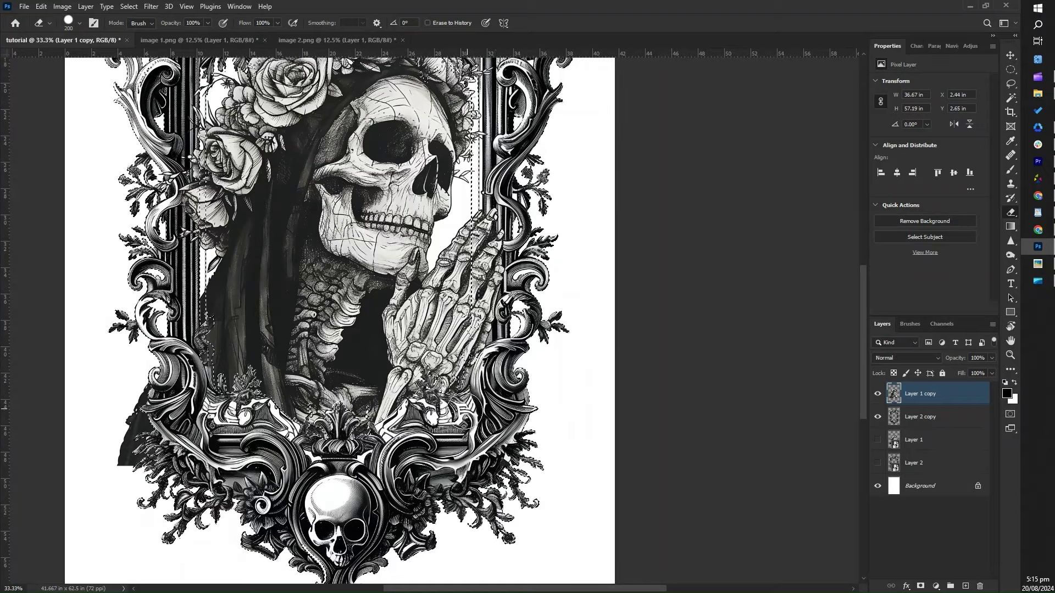
{"action": "scroll", "coordinate": [445, 366], "scroll_direction": "up", "scroll_amount": 2}
{"action": "scroll", "coordinate": [524, 367], "scroll_direction": "down", "scroll_amount": 1}
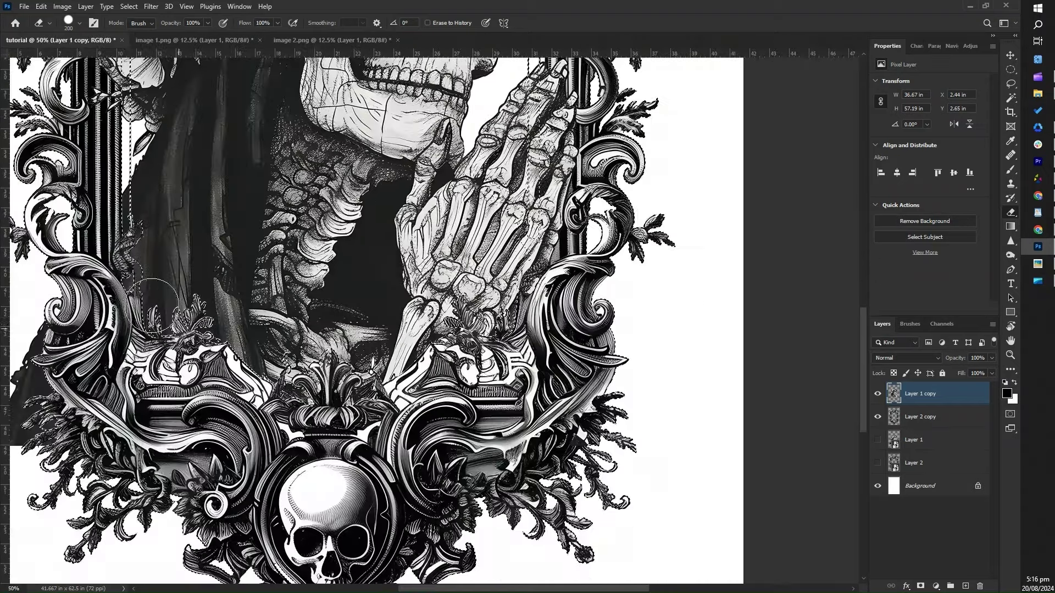
{"action": "scroll", "coordinate": [524, 369], "scroll_direction": "down", "scroll_amount": 2}
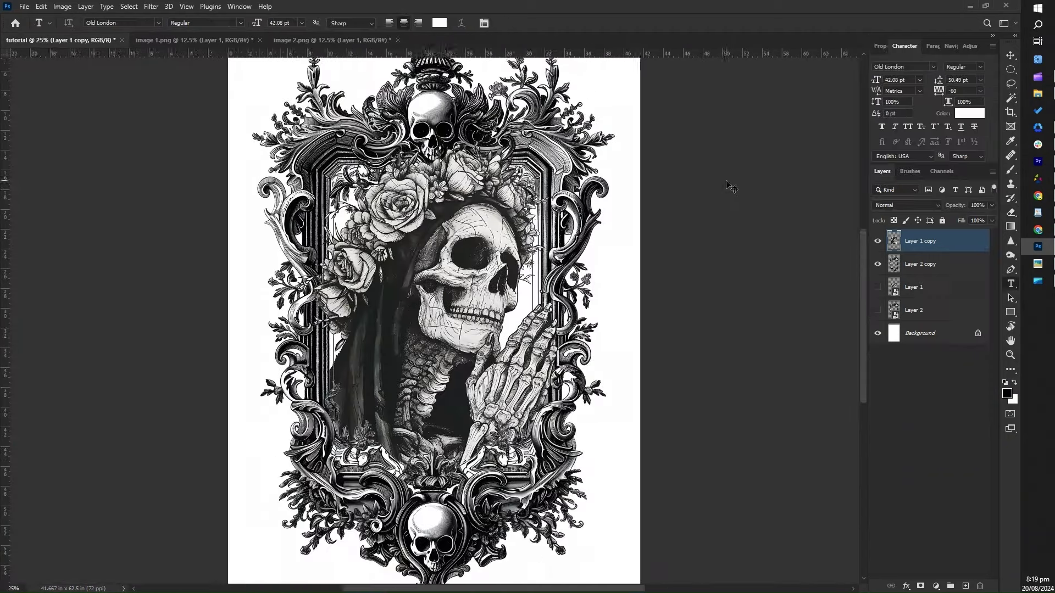
{"action": "scroll", "coordinate": [730, 189], "scroll_direction": "up", "scroll_amount": 2}
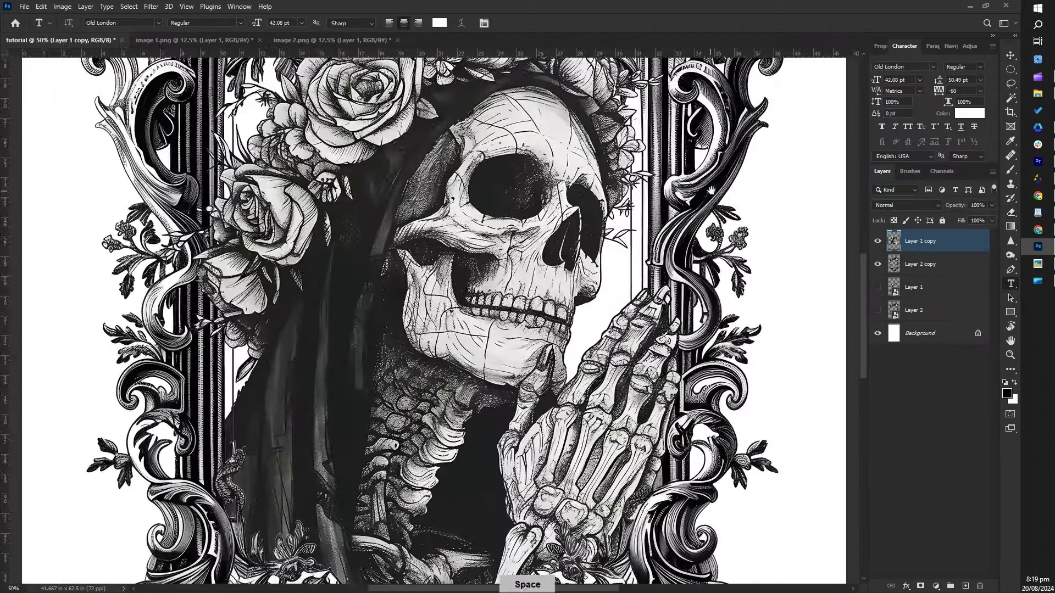
Step: Place a white 'Santa Muerete' title in Old London, stretch it across the frame top, and open its Layer Style
{"action": "left_click_drag", "start_coordinate": [712, 190], "coordinate": [714, 525]}
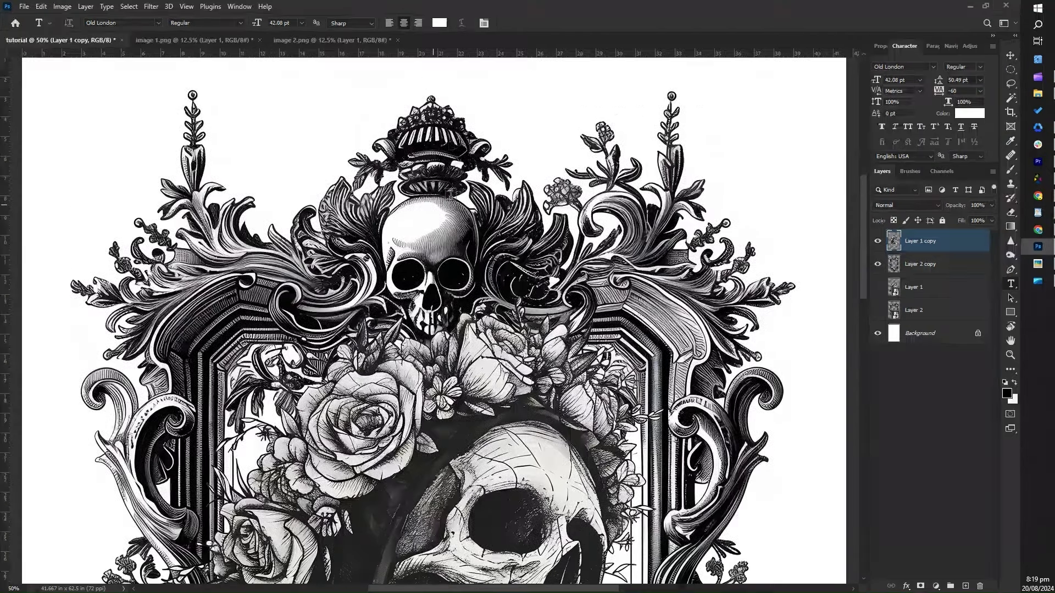
{"action": "left_click", "coordinate": [451, 194]}
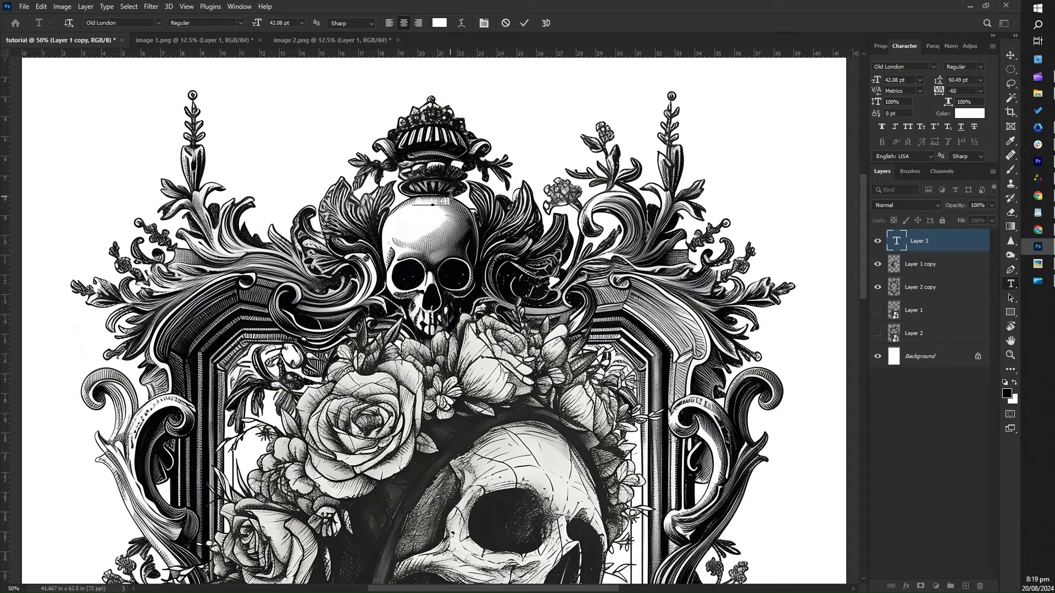
{"action": "left_click", "coordinate": [1012, 55]}
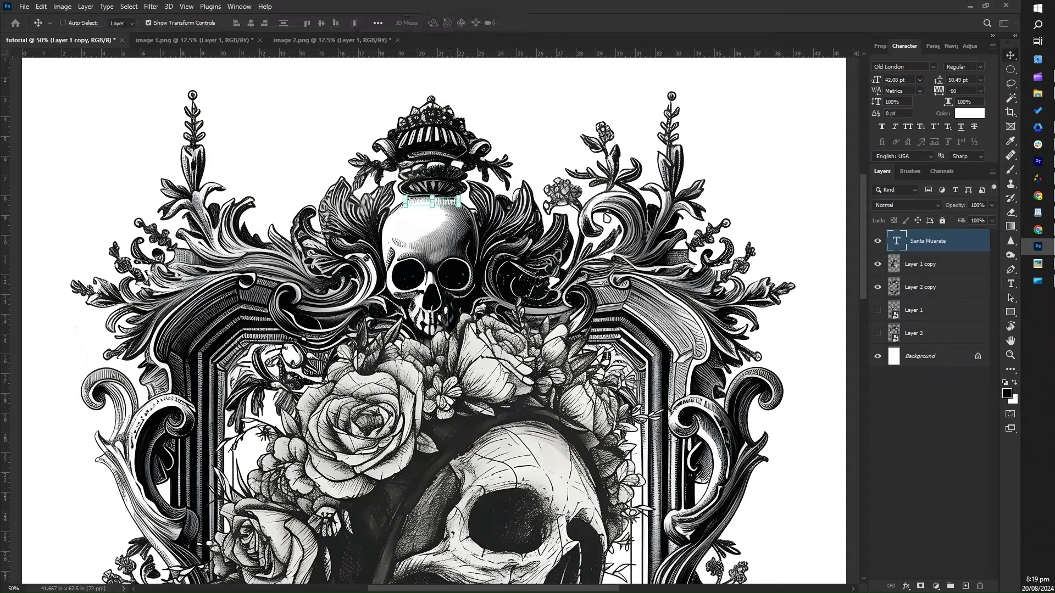
{"action": "left_click_drag", "start_coordinate": [459, 208], "coordinate": [521, 248]}
{"action": "left_click_drag", "start_coordinate": [491, 214], "coordinate": [730, 296]}
{"action": "left_click_drag", "start_coordinate": [729, 333], "coordinate": [791, 356]}
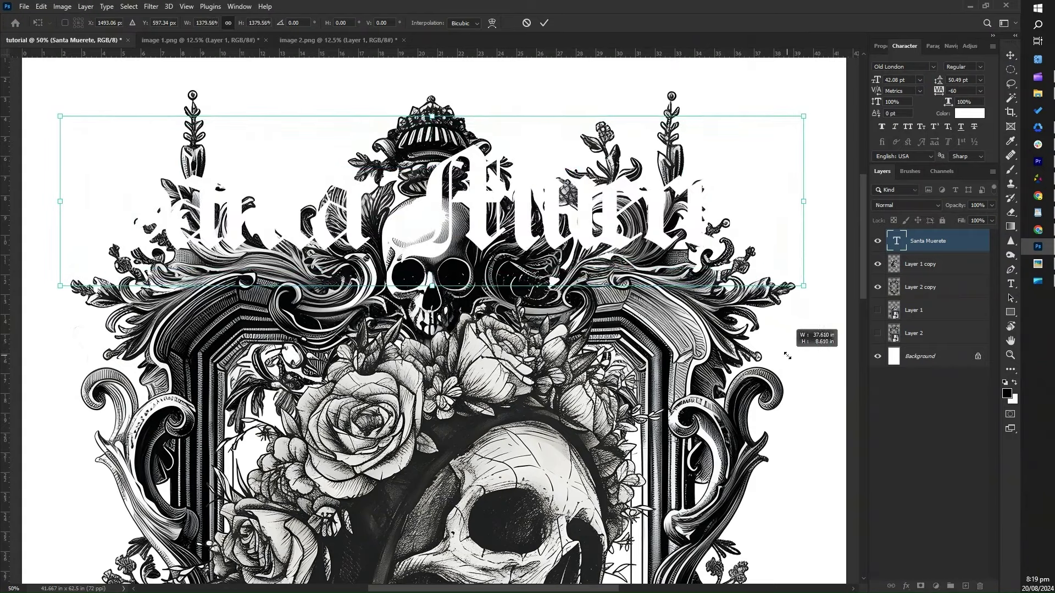
{"action": "key", "text": "Return"}
{"action": "double_click", "coordinate": [981, 243]}
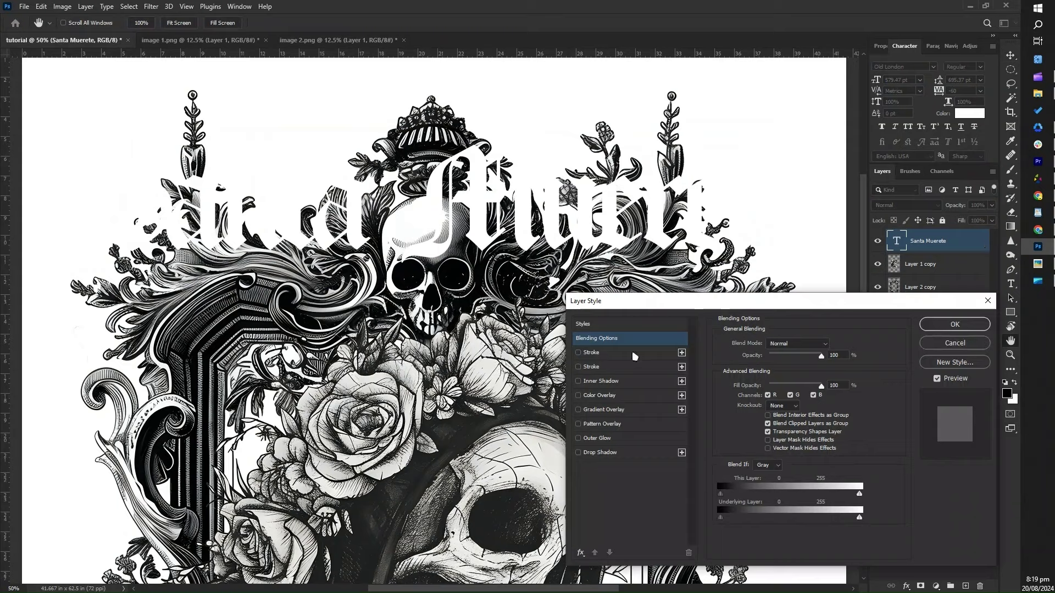
Step: Give the title a black outline stroke and reset the spacing around the n in Santa to 0
{"action": "left_click", "coordinate": [592, 368]}
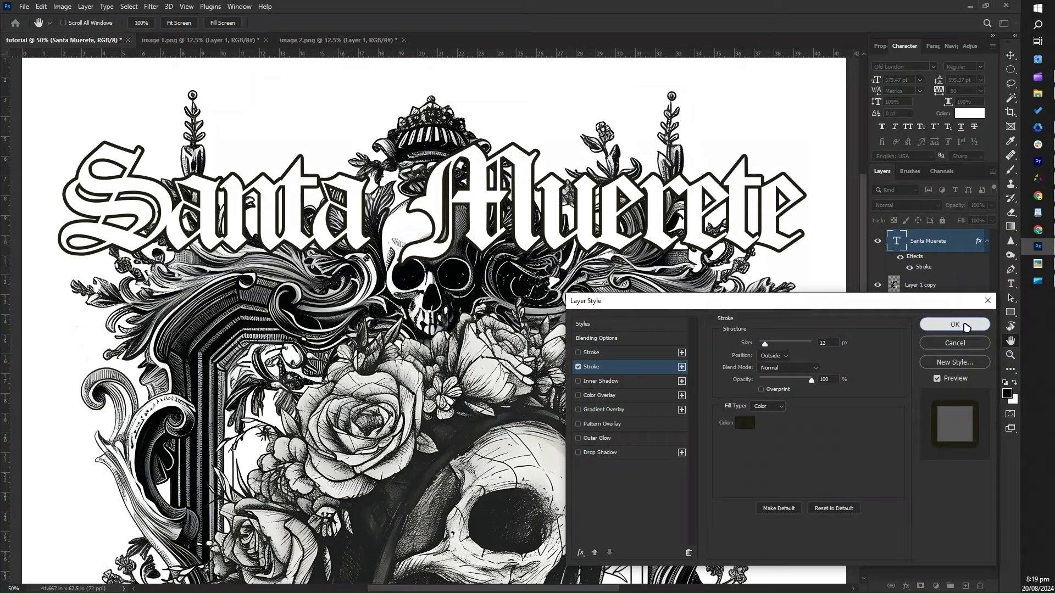
{"action": "left_click", "coordinate": [965, 324]}
{"action": "key", "text": "t"}
{"action": "left_click_drag", "start_coordinate": [277, 207], "coordinate": [246, 211]}
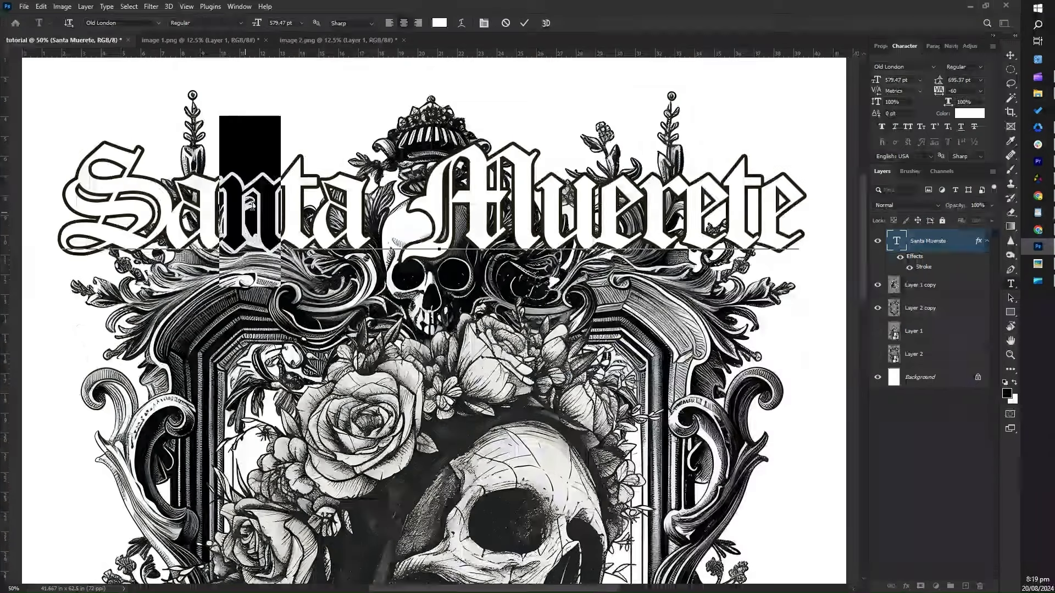
{"action": "key", "text": "Up"}
{"action": "key", "text": "Up"}
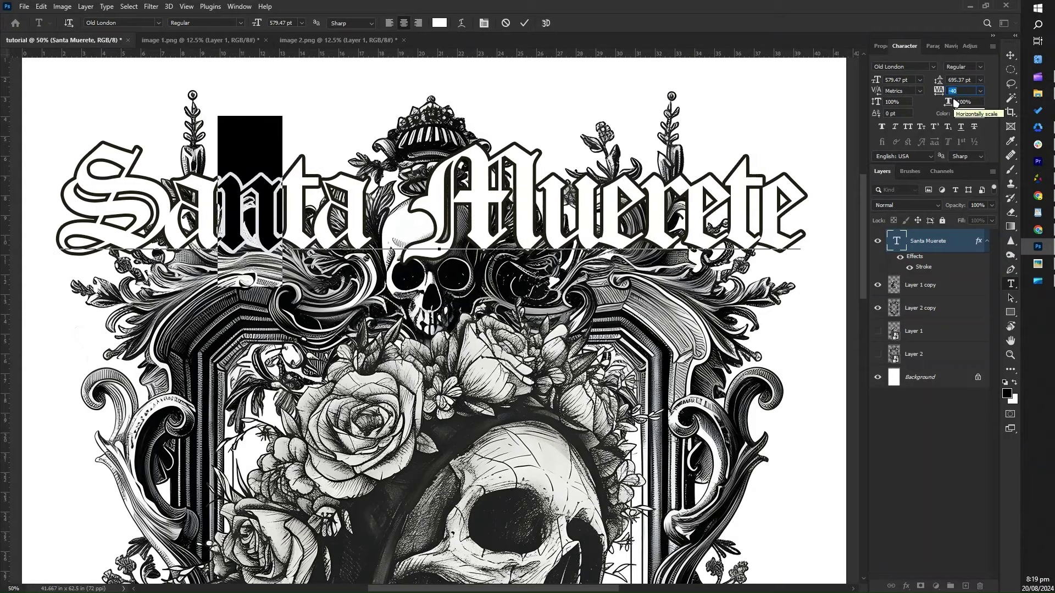
{"action": "key", "text": "Up"}
{"action": "key", "text": "Up"}
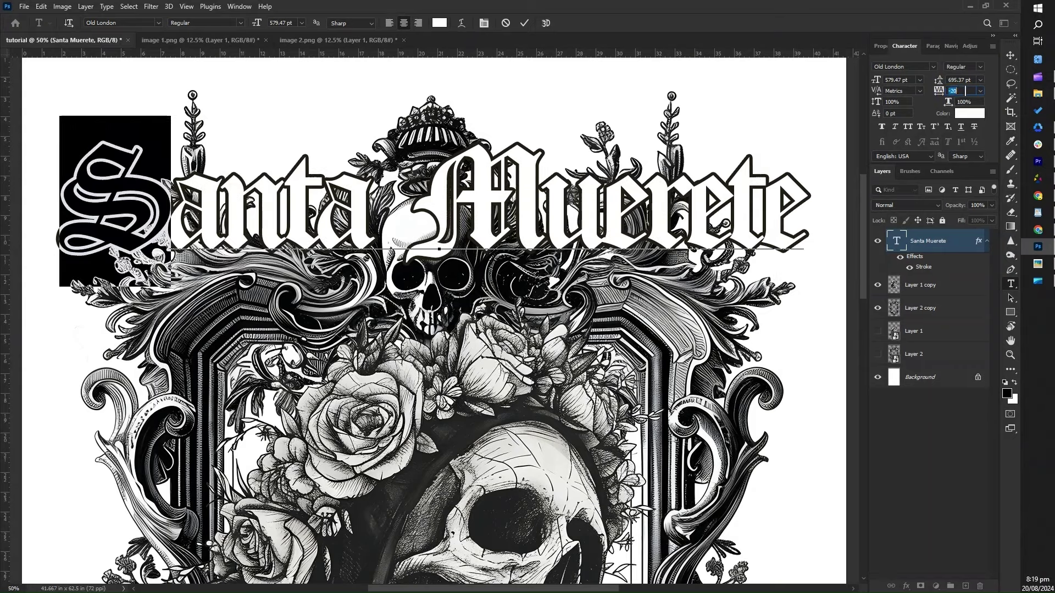
{"action": "key", "text": "Up"}
{"action": "key", "text": "Up"}
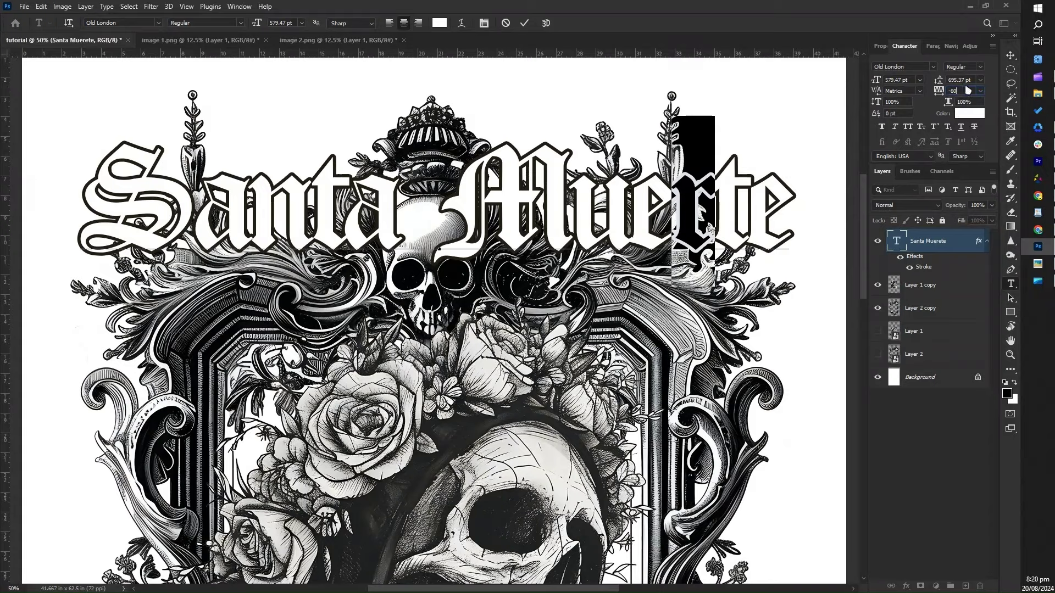
{"action": "key", "text": "Up"}
{"action": "key", "text": "Up"}
{"action": "key", "text": "Up"}
{"action": "key", "text": "Up"}
{"action": "key", "text": "Up"}
{"action": "key", "text": "Up"}
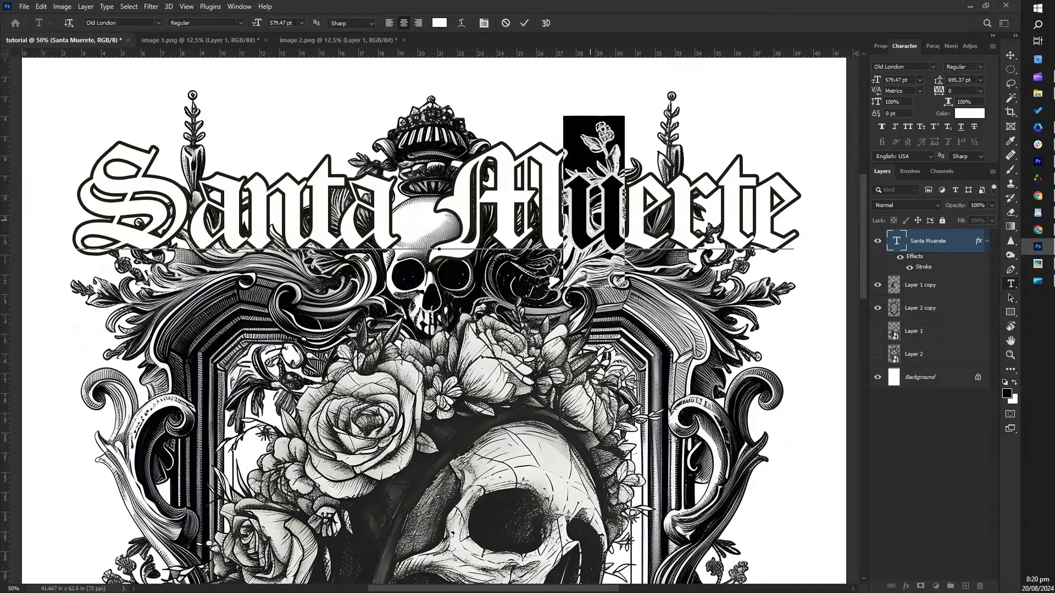
Step: Tighten the tracking of letters in Santa, setting the spacing after the a to -40, and commit
{"action": "type", "text": "0"}
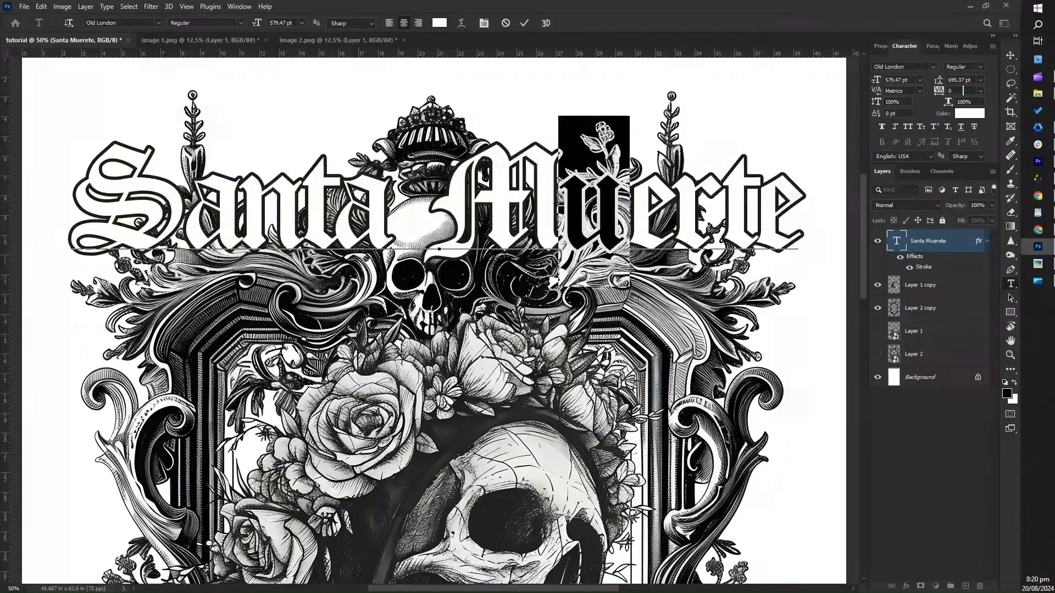
{"action": "key", "text": "Down"}
{"action": "key", "text": "Down"}
{"action": "key", "text": "Down"}
{"action": "key", "text": "Down"}
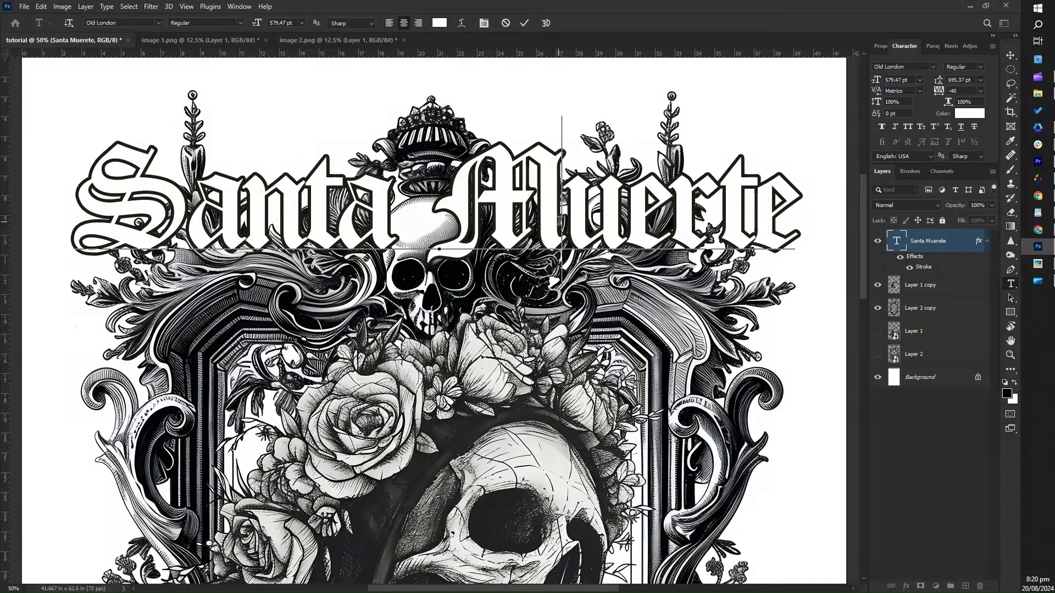
{"action": "key", "text": "Down"}
{"action": "key", "text": "Down"}
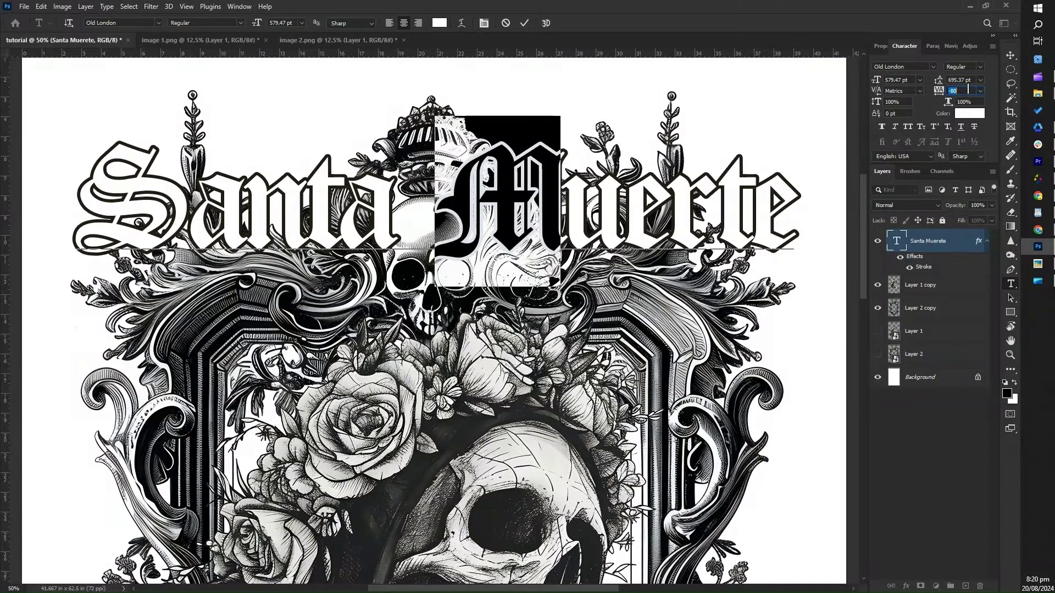
{"action": "left_click_drag", "start_coordinate": [310, 224], "coordinate": [207, 214]}
{"action": "left_click", "coordinate": [971, 90]}
{"action": "key", "text": "Up"}
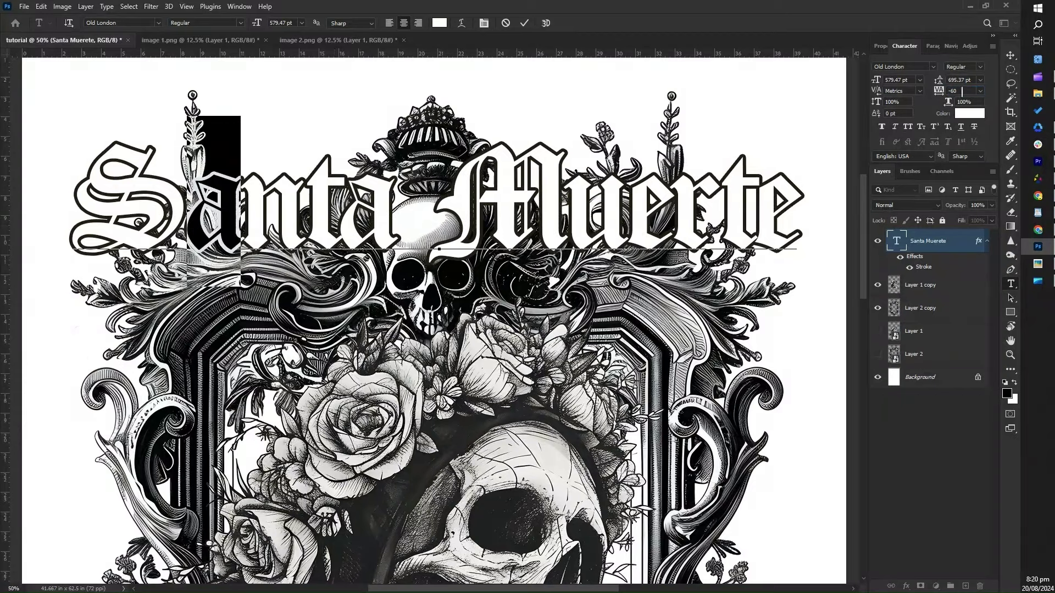
{"action": "left_click", "coordinate": [962, 92]}
{"action": "key", "text": "Up"}
{"action": "left_click", "coordinate": [524, 23]}
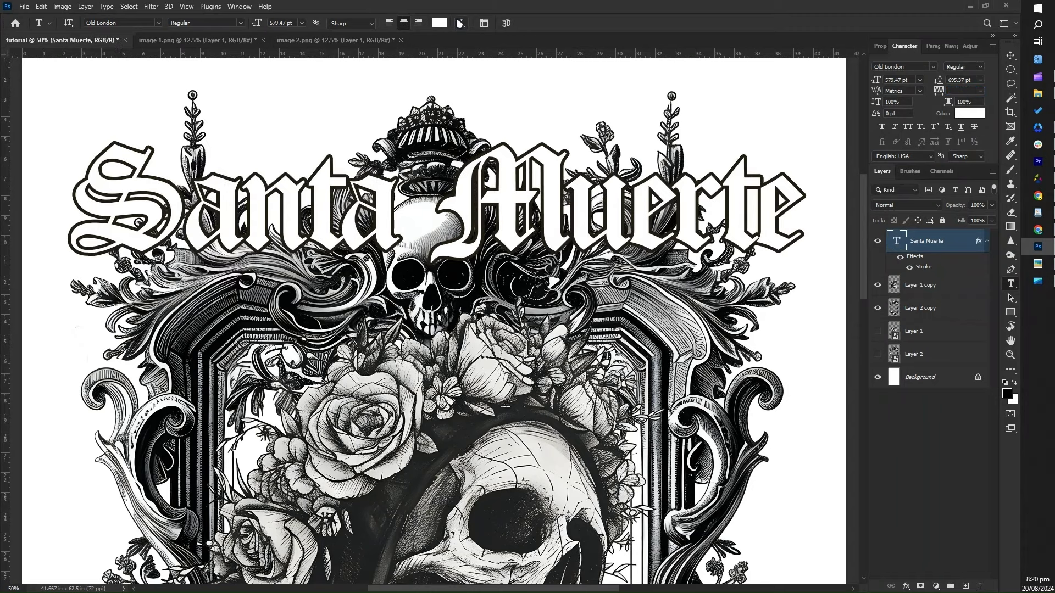
Step: Warp the title with the Arch style at Bend 20
{"action": "left_click", "coordinate": [462, 25]}
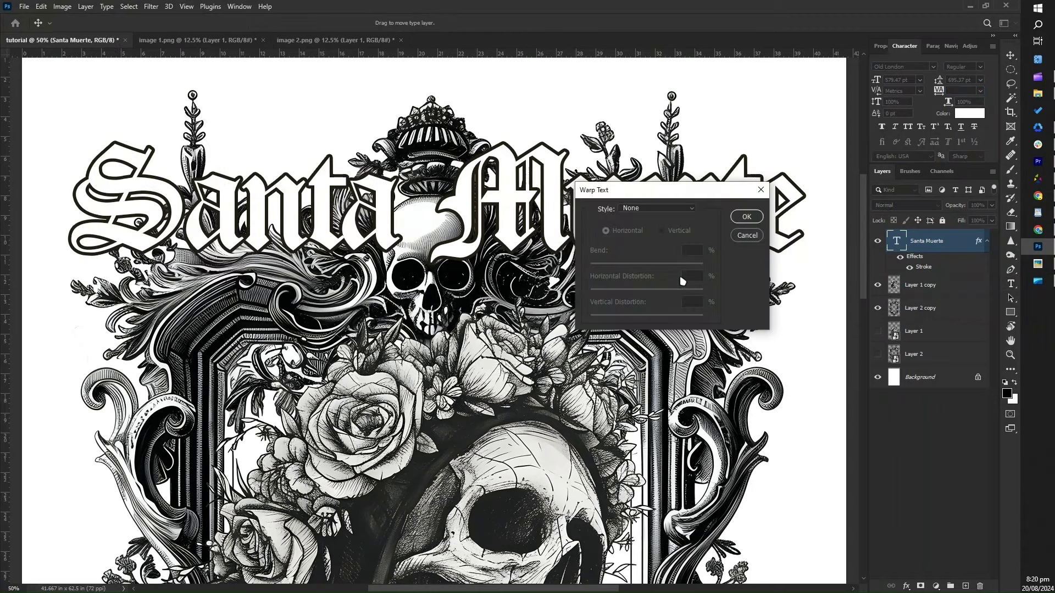
{"action": "left_click", "coordinate": [695, 211]}
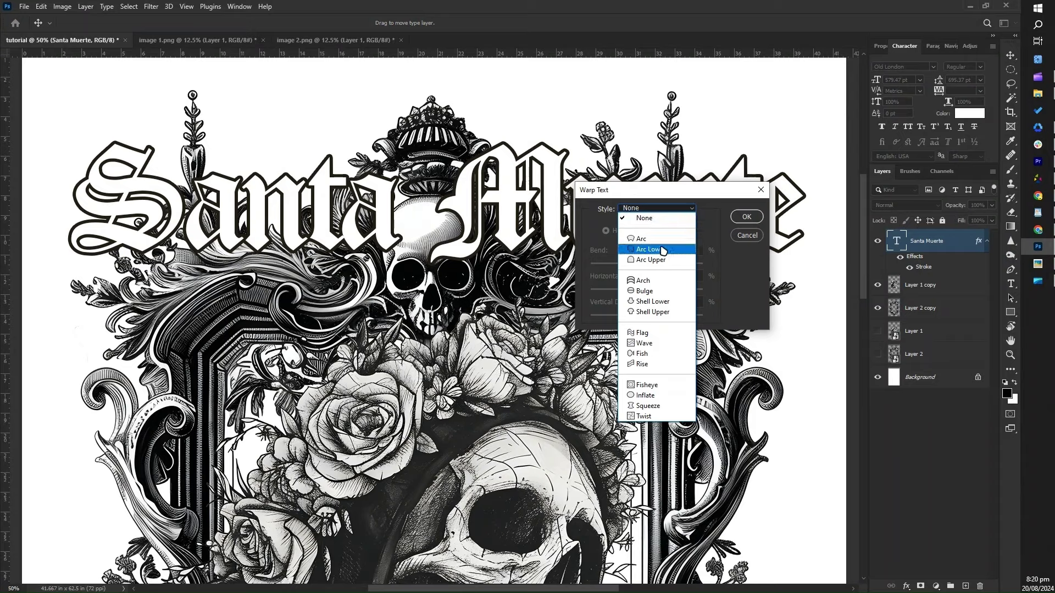
{"action": "left_click", "coordinate": [657, 278]}
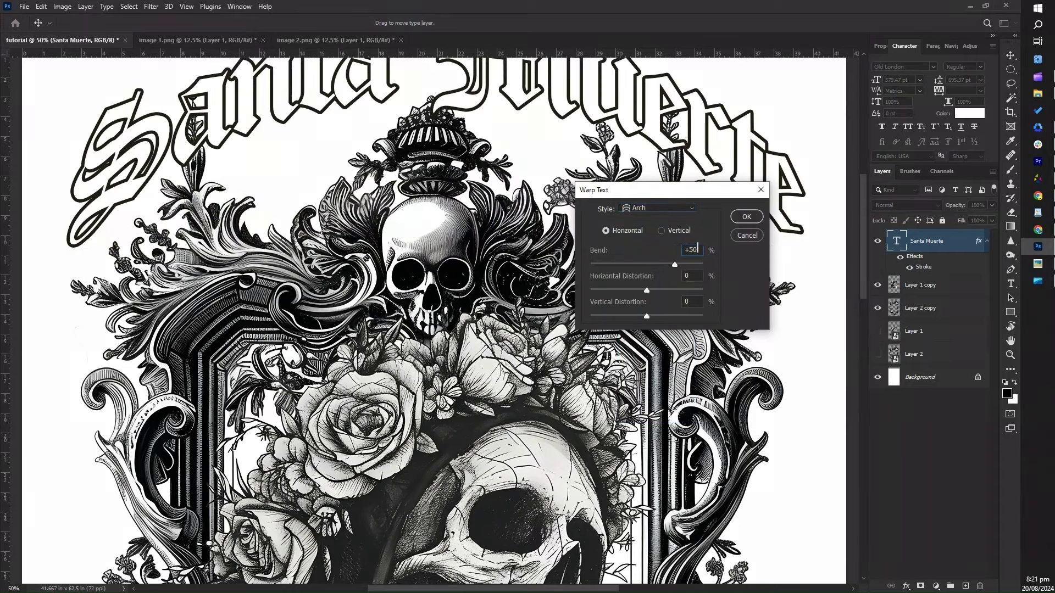
{"action": "type", "text": "20"}
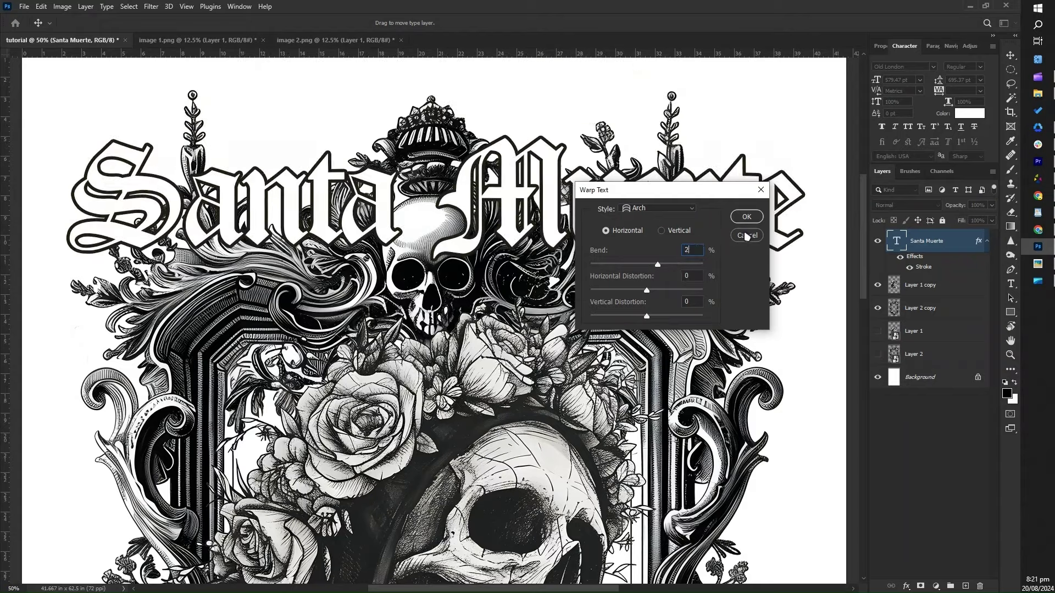
{"action": "left_click", "coordinate": [753, 214]}
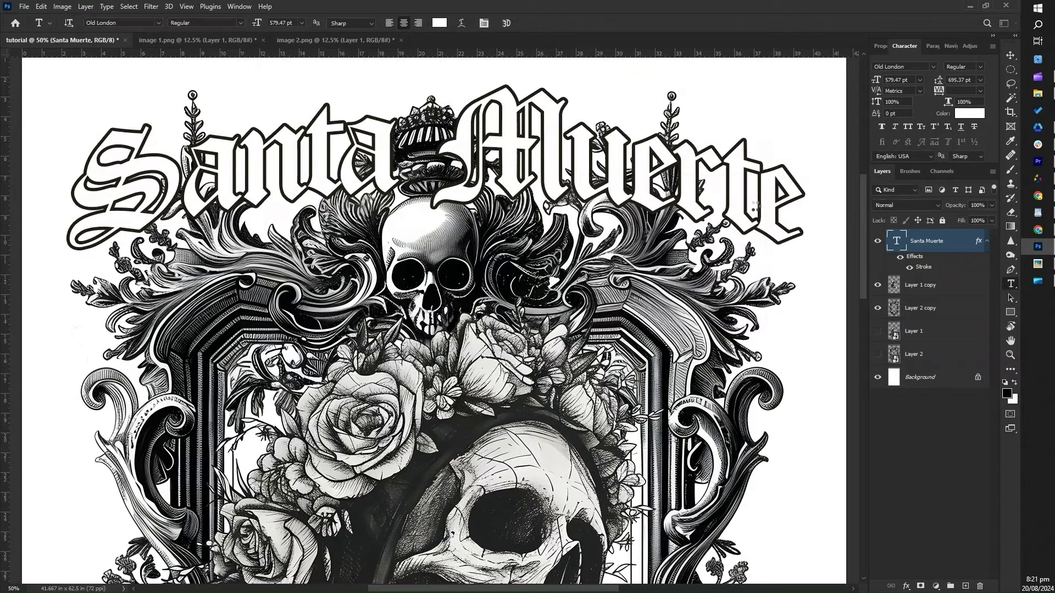
Step: Scale the title to about 107% and move it down over the frame's top
{"action": "key", "text": "ctrl+minus"}
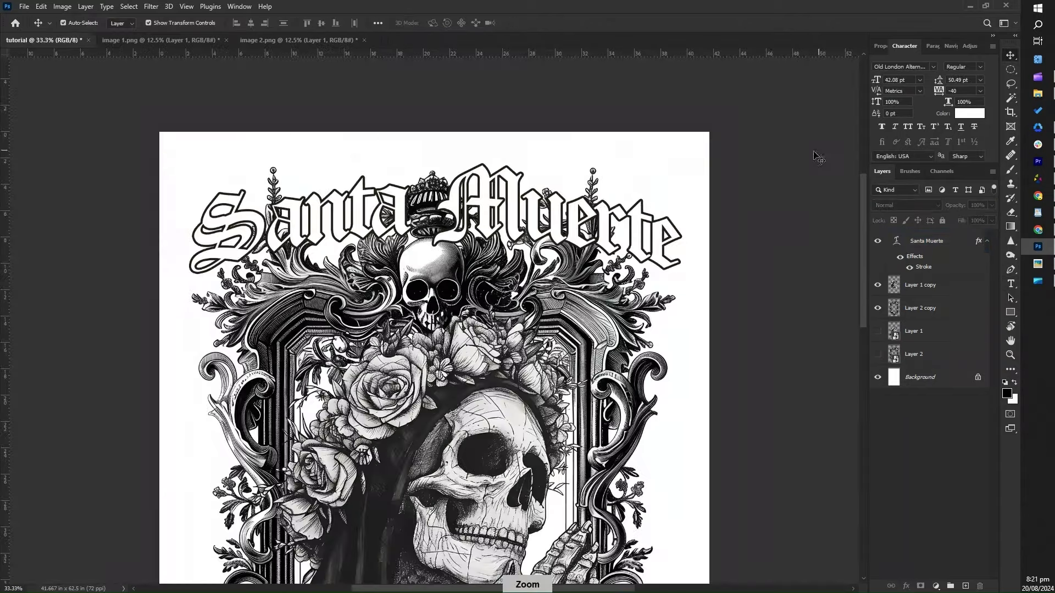
{"action": "left_click", "coordinate": [613, 240], "text": "ctrl"}
{"action": "left_click_drag", "start_coordinate": [613, 240], "coordinate": [609, 242]}
{"action": "key", "text": "ctrl+t"}
{"action": "left_click_drag", "start_coordinate": [661, 301], "coordinate": [698, 318]}
{"action": "key", "text": "Return"}
{"action": "left_click_drag", "start_coordinate": [600, 243], "coordinate": [598, 301]}
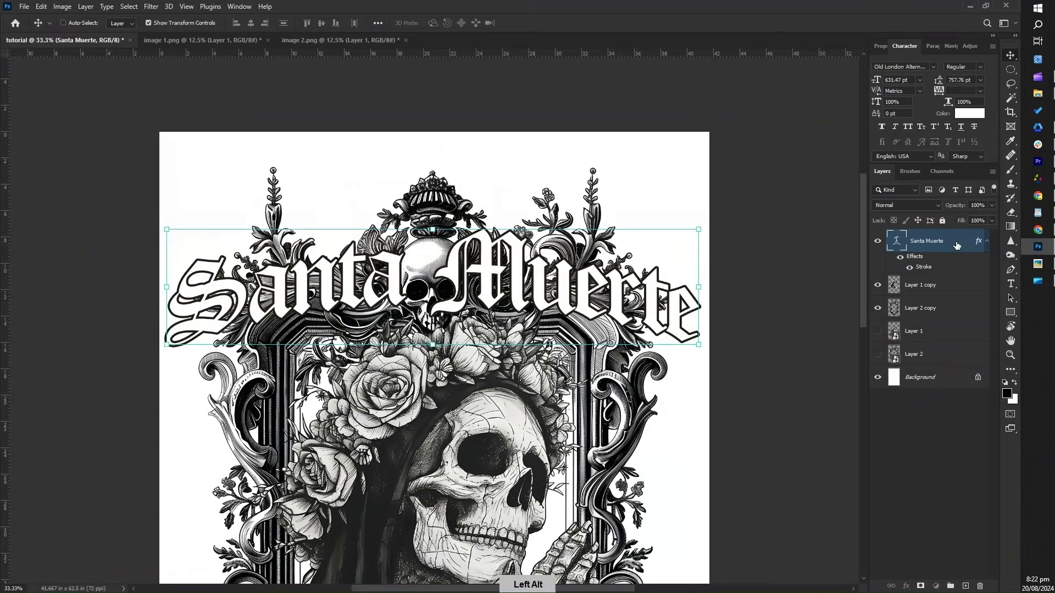
Step: Duplicate the title, make the copy black, place it beneath the original, nudge it down and scale to 99%
{"action": "key", "text": "ctrl+j"}
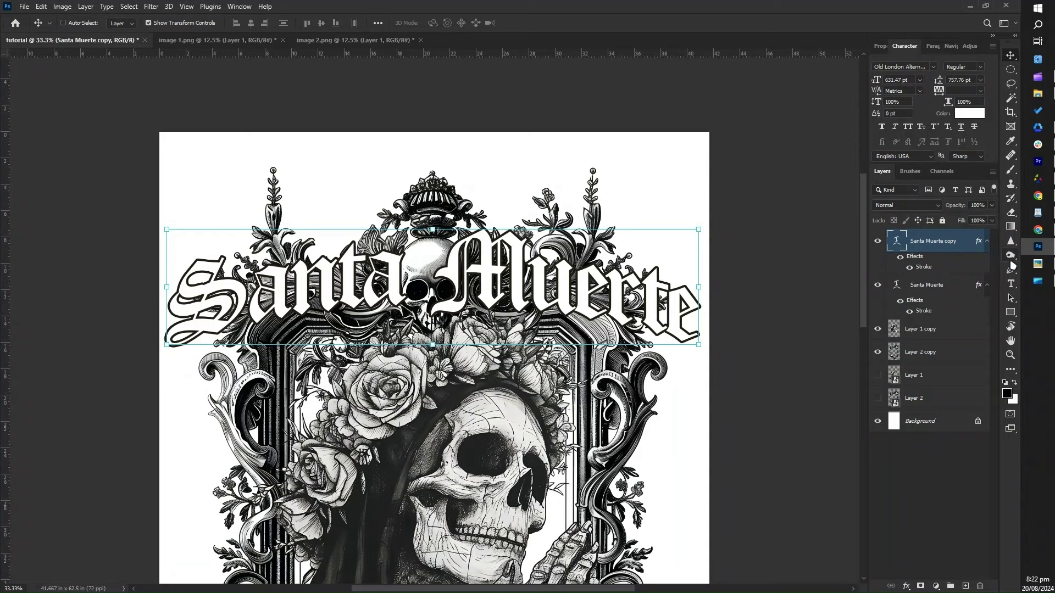
{"action": "key", "text": "alt+BackSpace"}
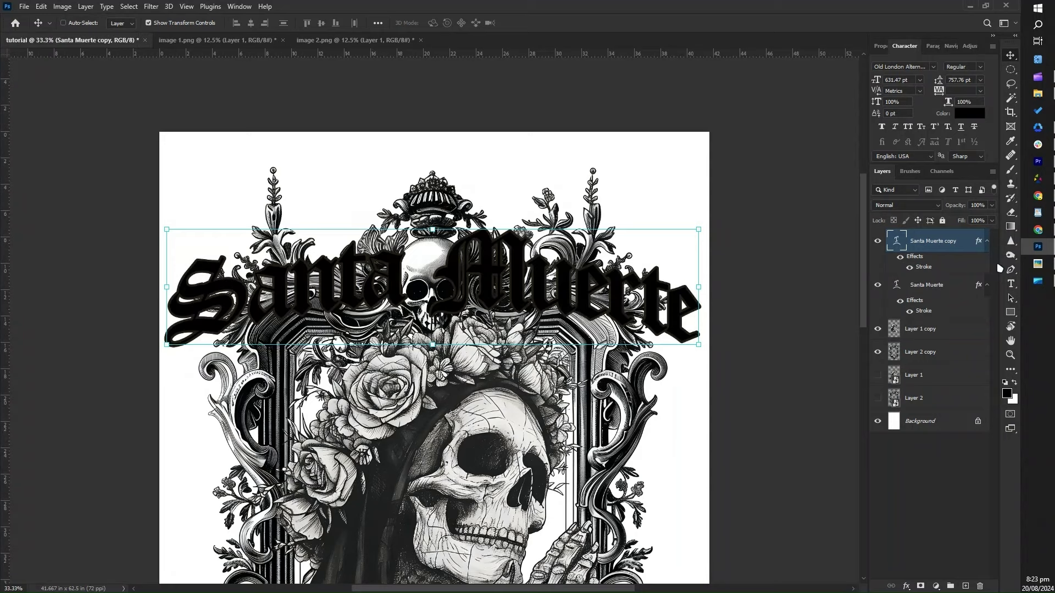
{"action": "left_click_drag", "start_coordinate": [959, 240], "coordinate": [953, 312]}
{"action": "key", "text": "Down"}
{"action": "key", "text": "Down"}
{"action": "key", "text": "Down"}
{"action": "key", "text": "Down"}
{"action": "key", "text": "Down"}
{"action": "key", "text": "Down"}
{"action": "key", "text": "Down"}
{"action": "key", "text": "Down"}
{"action": "key", "text": "Down"}
{"action": "key", "text": "Down"}
{"action": "key", "text": "Down"}
{"action": "key", "text": "Down"}
{"action": "key", "text": "Down"}
{"action": "key", "text": "Down"}
{"action": "key", "text": "Down"}
{"action": "key", "text": "Down"}
{"action": "key", "text": "Down"}
{"action": "key", "text": "Down"}
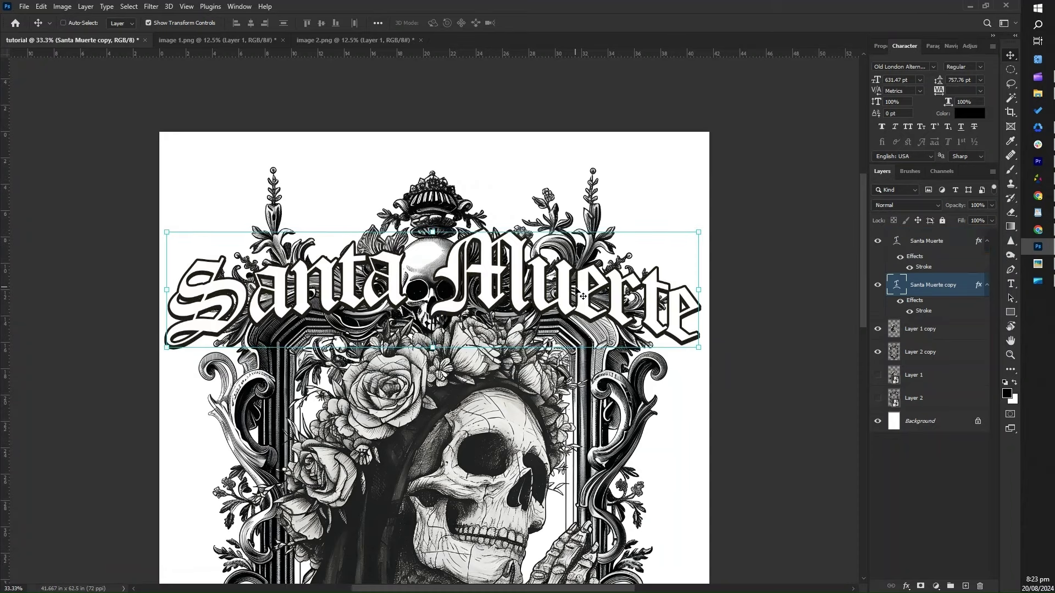
{"action": "key", "text": "ctrl+t"}
{"action": "left_click_drag", "start_coordinate": [700, 206], "coordinate": [707, 196]}
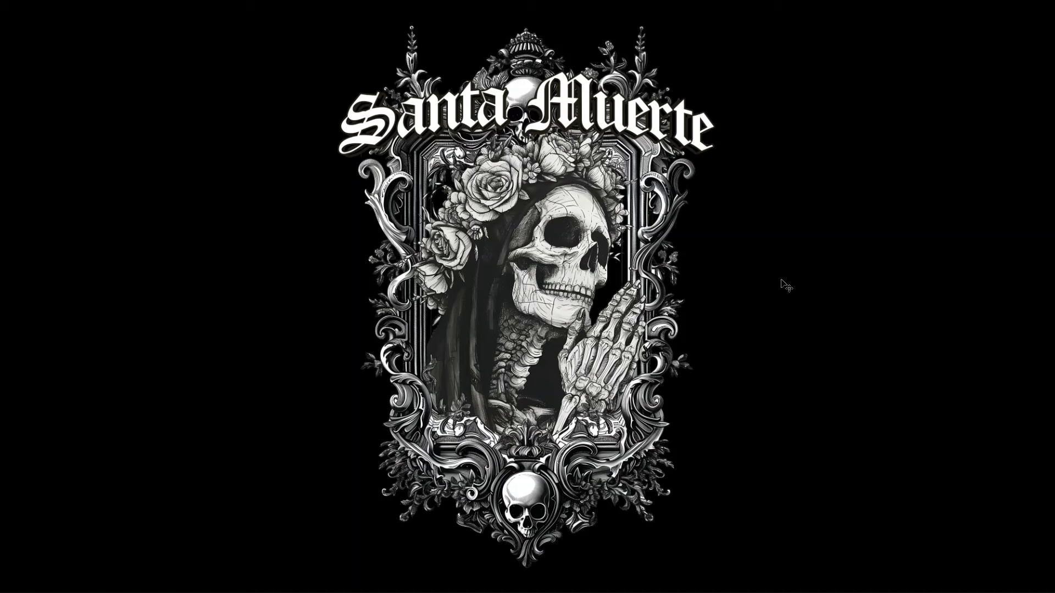
Step: Zoom out to the whole poster and pick the design folder as the Export As destination
{"action": "scroll", "coordinate": [701, 247], "scroll_direction": "up", "scroll_amount": 7}
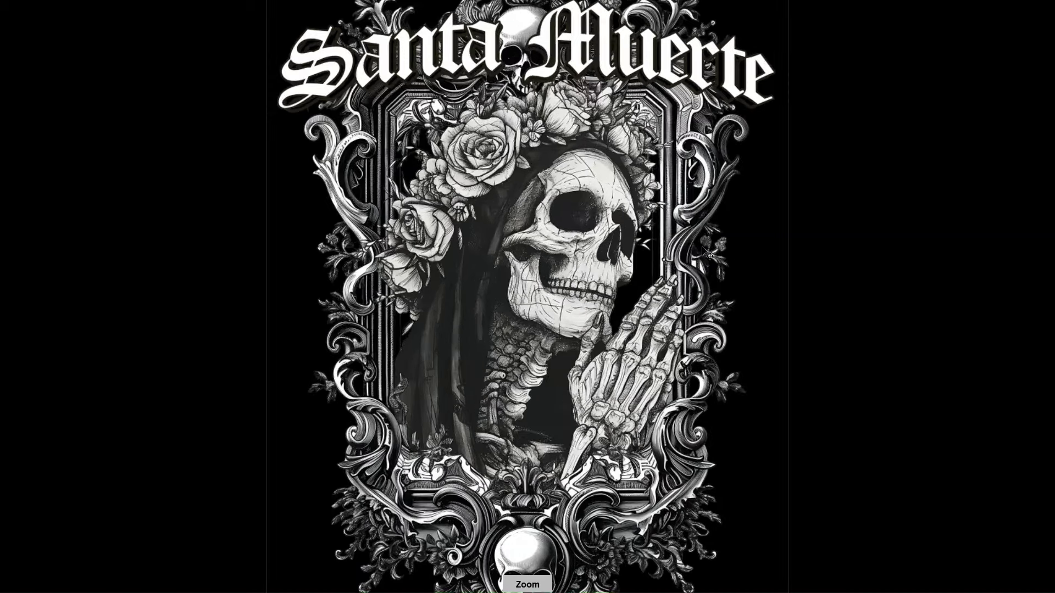
{"action": "key", "text": "ctrl+minus"}
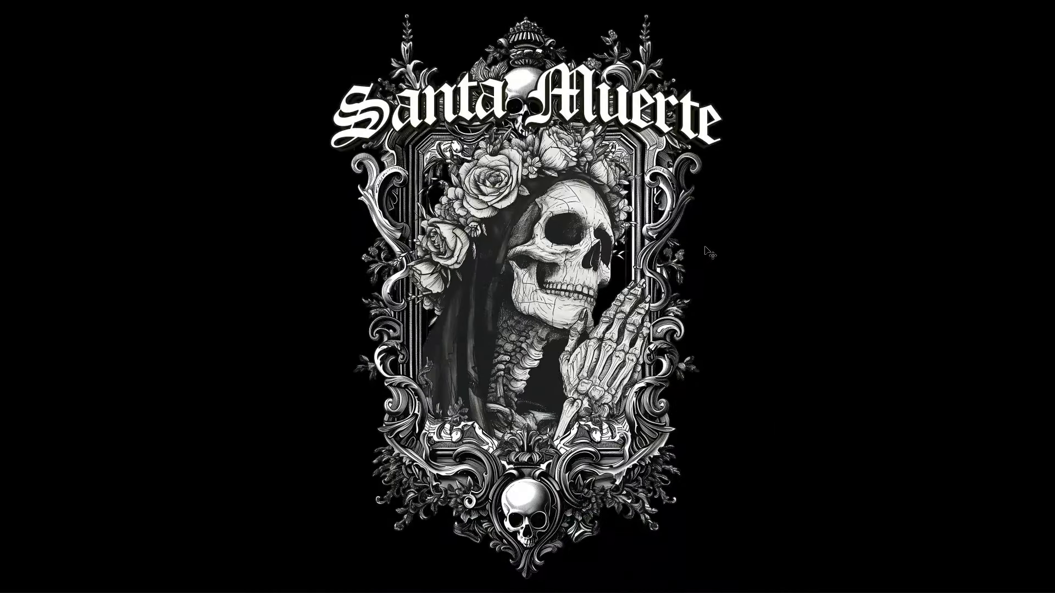
{"action": "key", "text": "alt+shift+ctrl+w"}
{"action": "key", "text": "Return"}
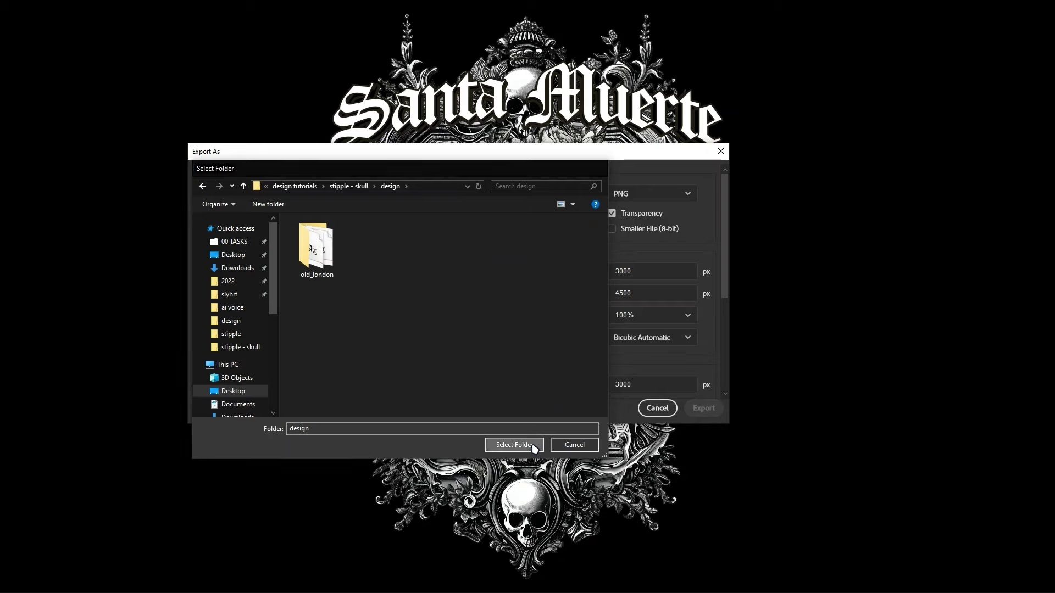
{"action": "left_click", "coordinate": [531, 445]}
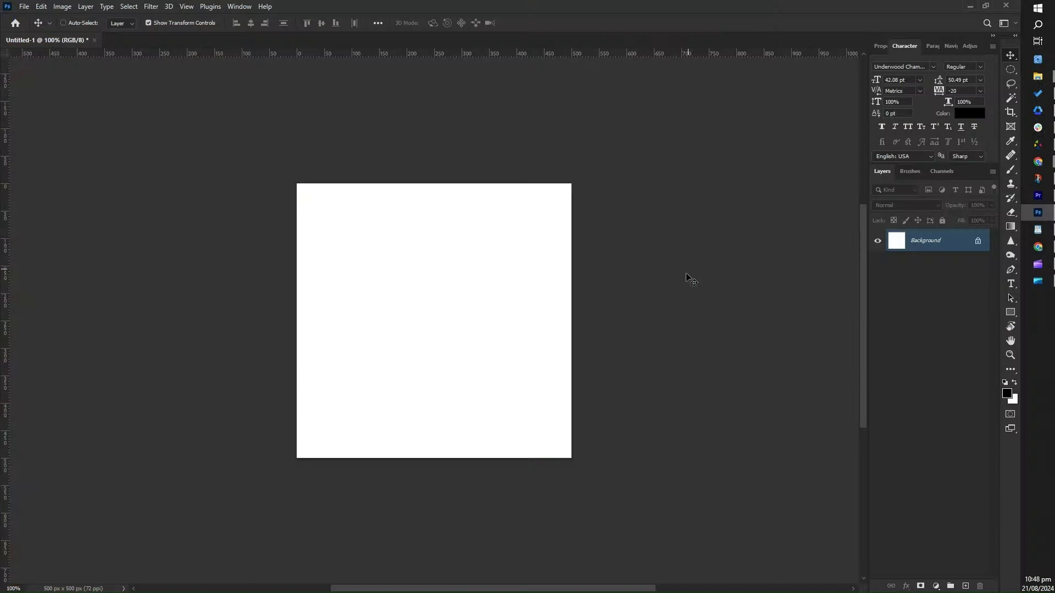
Step: Confirm in Image Size that the document is 500 × 500 px
{"action": "key", "text": "ctrl+alt+i"}
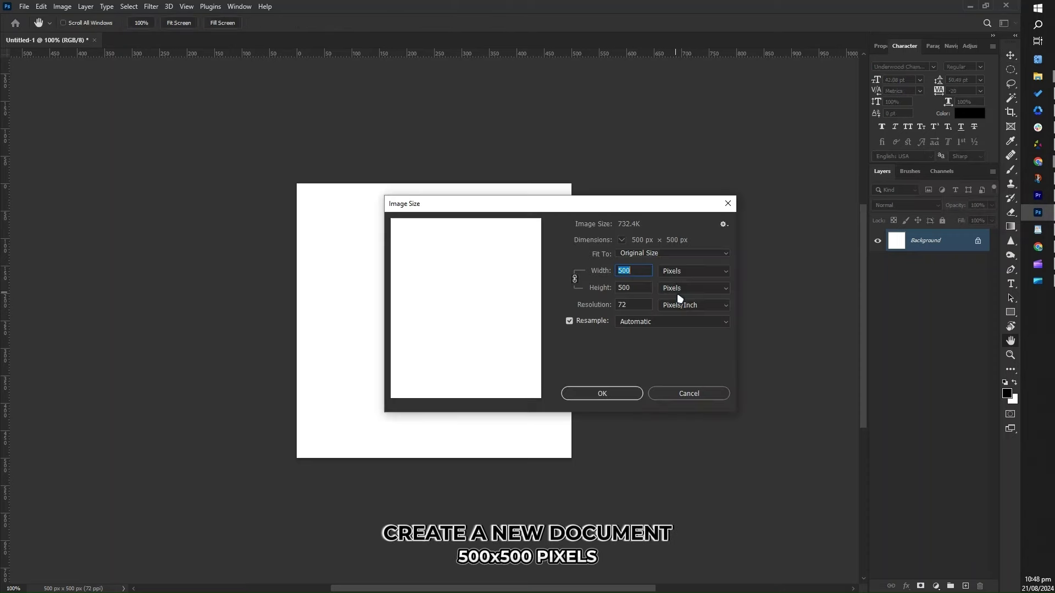
{"action": "left_click_drag", "start_coordinate": [665, 209], "coordinate": [714, 229]}
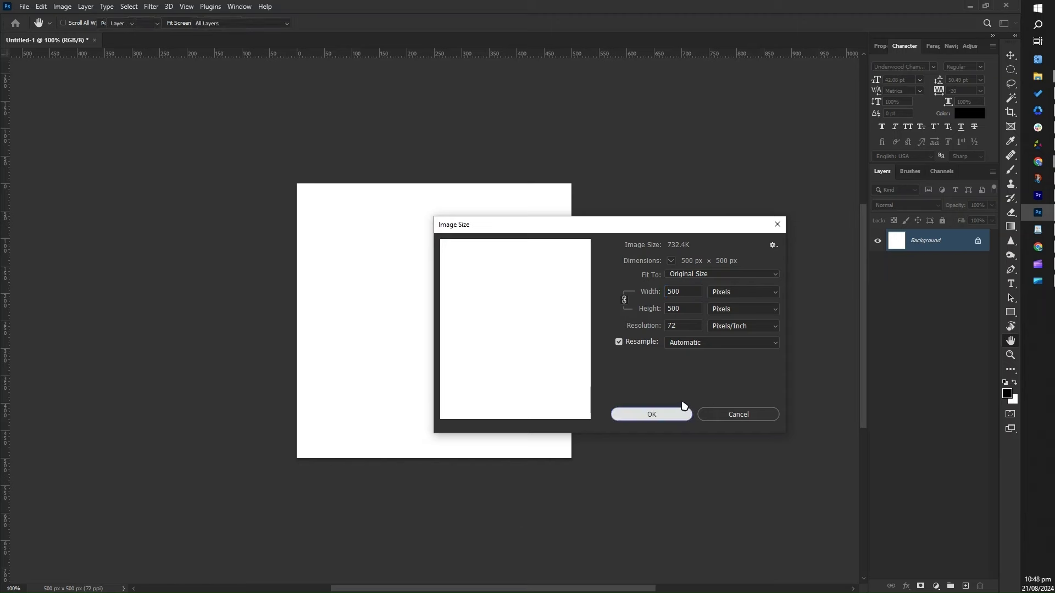
{"action": "left_click", "coordinate": [674, 417]}
{"action": "key", "text": "v"}
Step: Create a new Layer 1 and fill it with white
{"action": "key", "text": "ctrl+shift+n"}
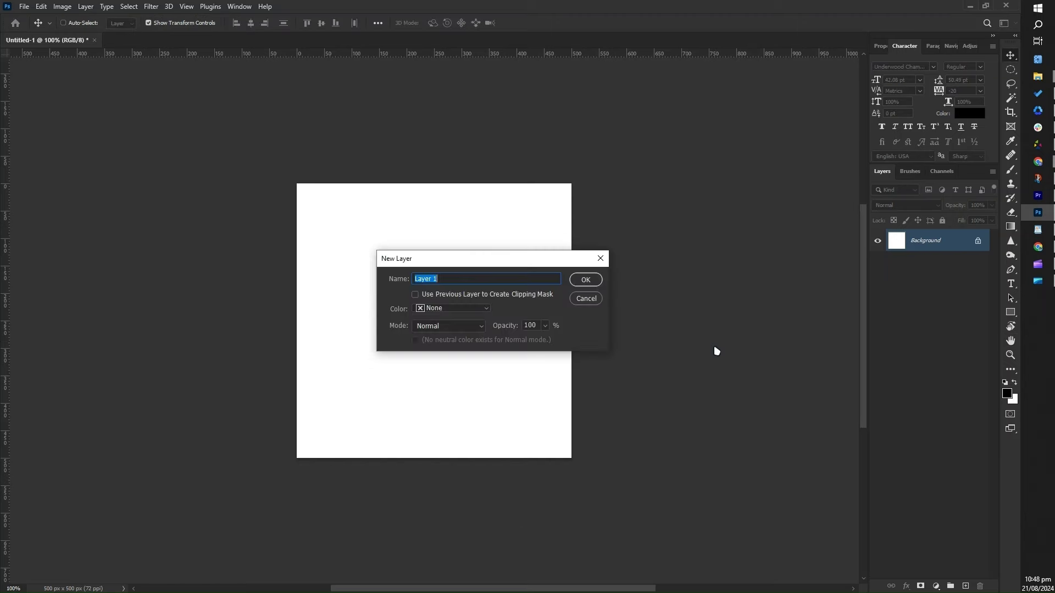
{"action": "key", "text": "Return"}
{"action": "left_click", "coordinate": [48, 8]}
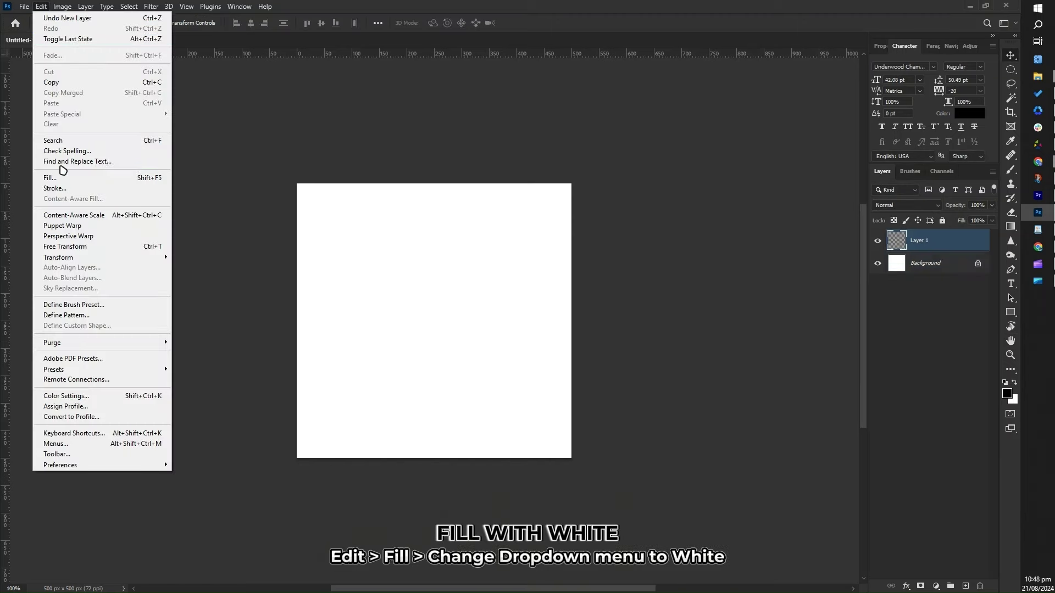
{"action": "left_click", "coordinate": [90, 171]}
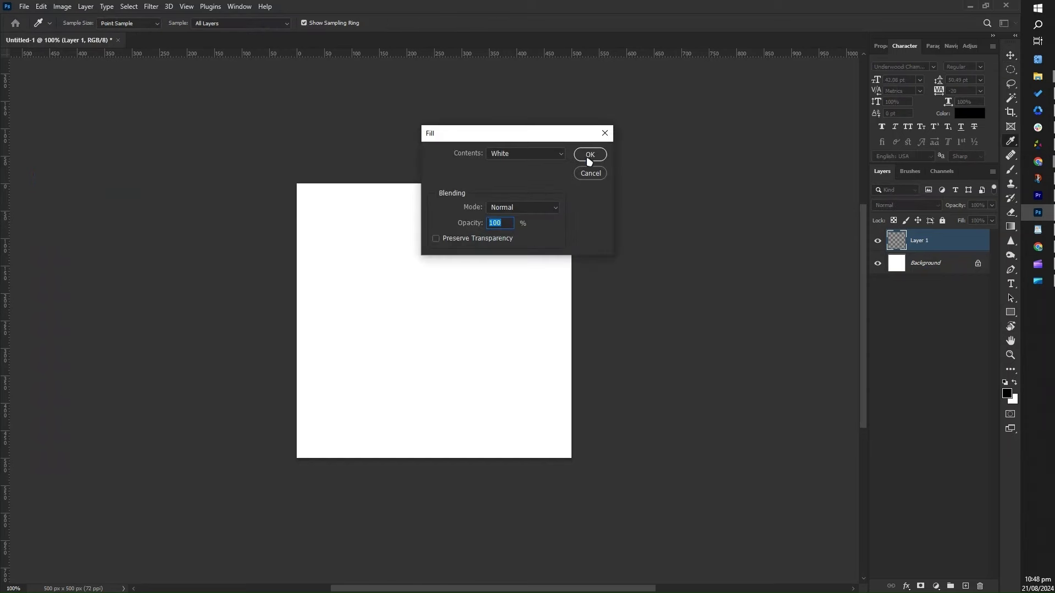
{"action": "left_click", "coordinate": [589, 155]}
Step: Apply a Stippled Grain texture at intensity 5 to Layer 1 and inspect the dots at 200%
{"action": "key", "text": "v"}
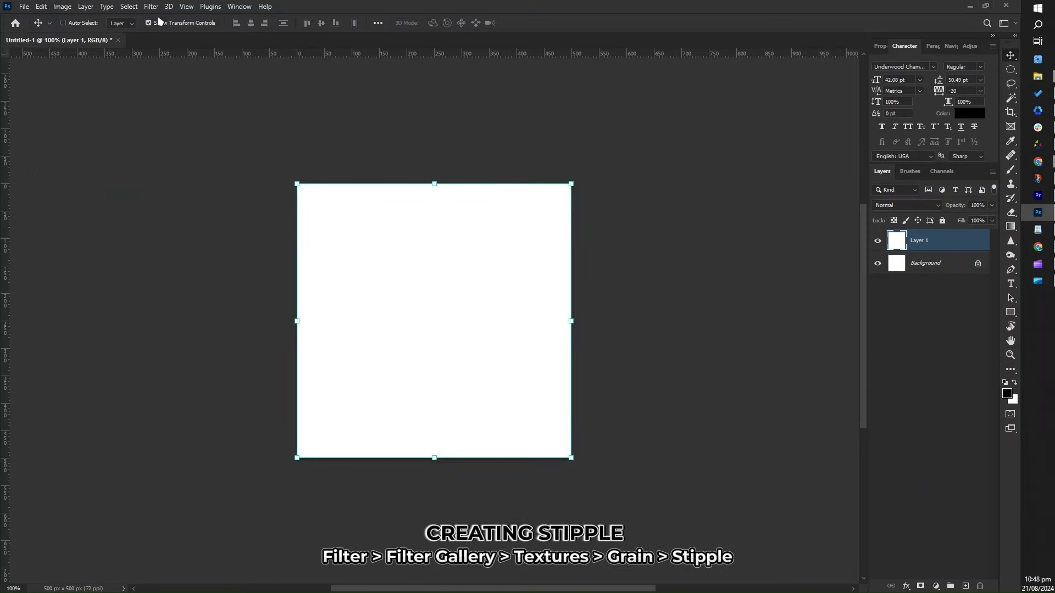
{"action": "left_click", "coordinate": [151, 6]}
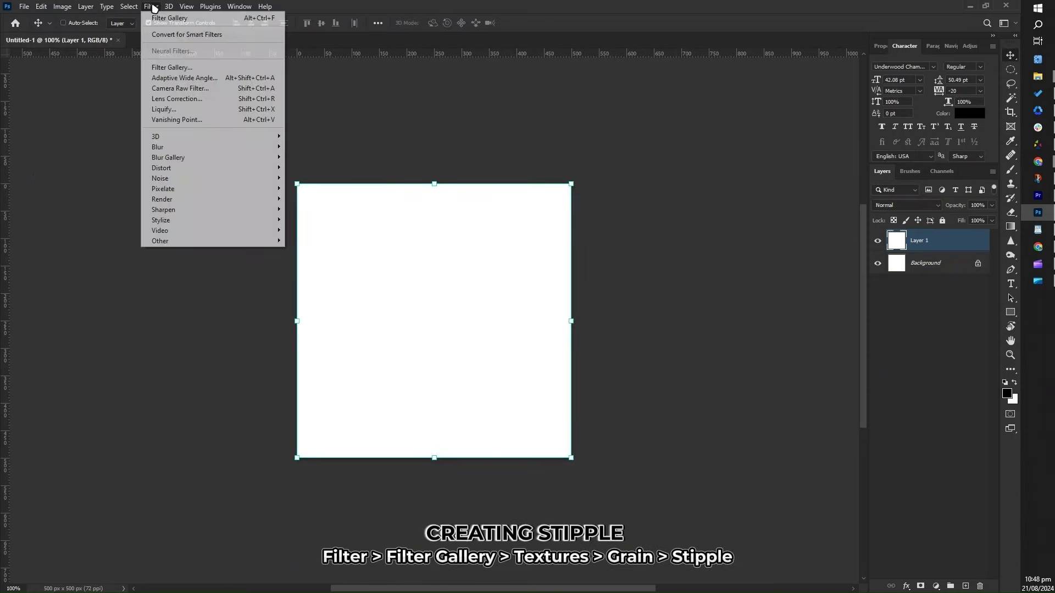
{"action": "left_click", "coordinate": [184, 68]}
{"action": "left_click", "coordinate": [723, 90]}
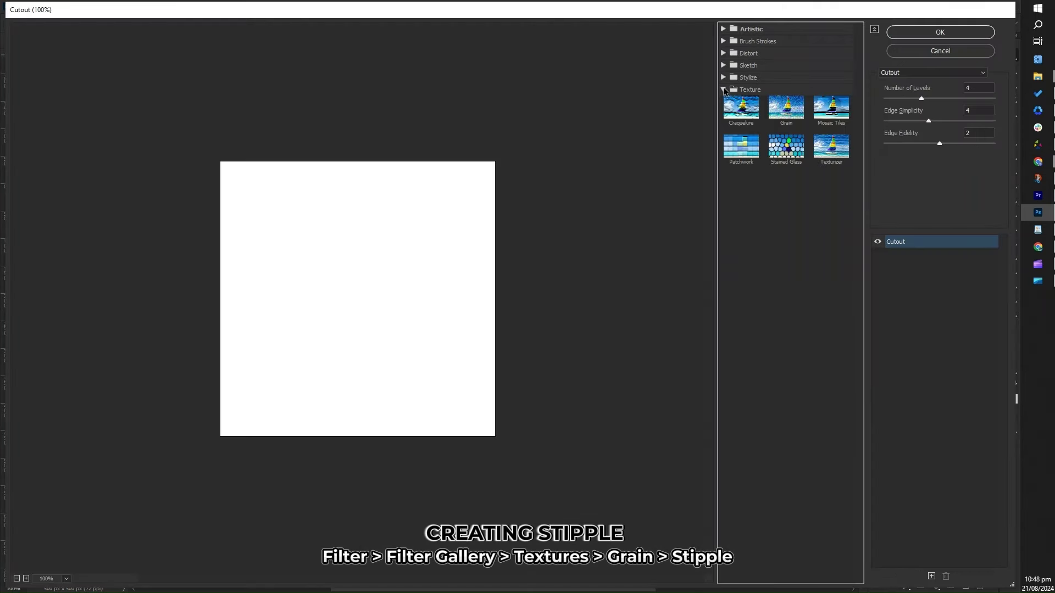
{"action": "left_click", "coordinate": [790, 119]}
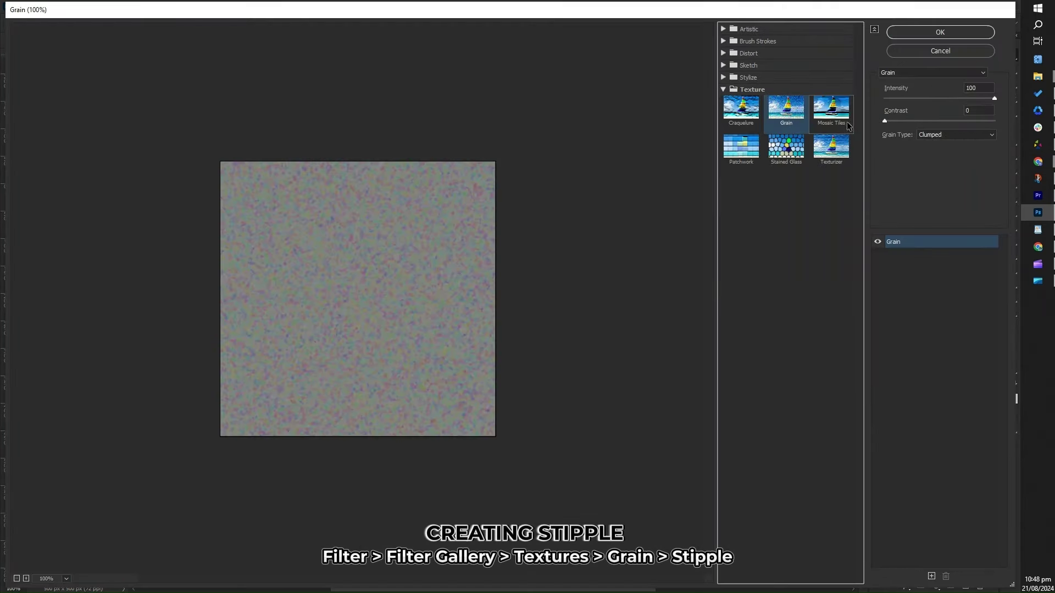
{"action": "left_click", "coordinate": [945, 137]}
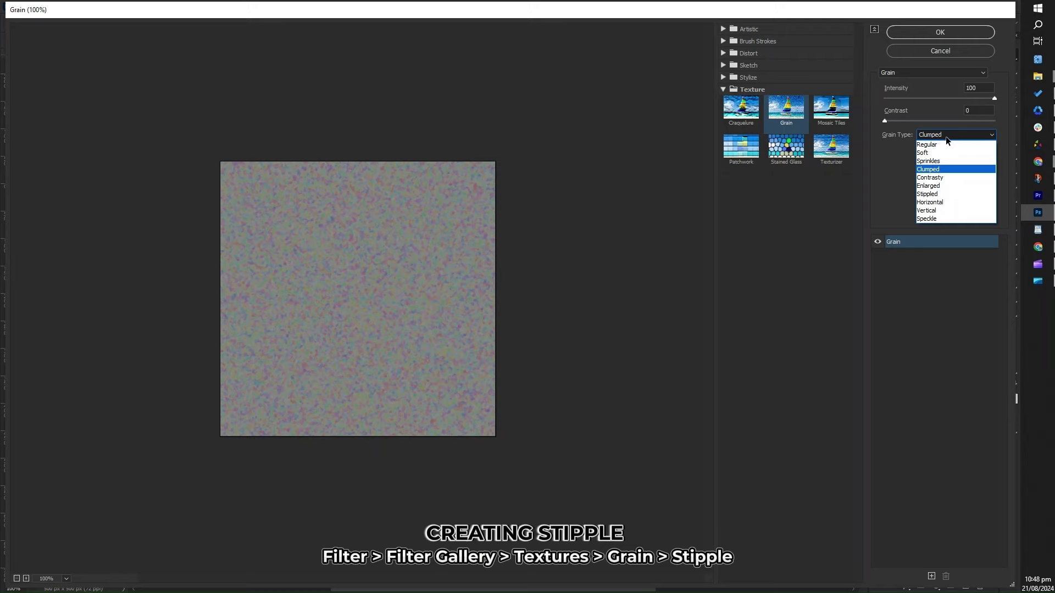
{"action": "left_click", "coordinate": [935, 195]}
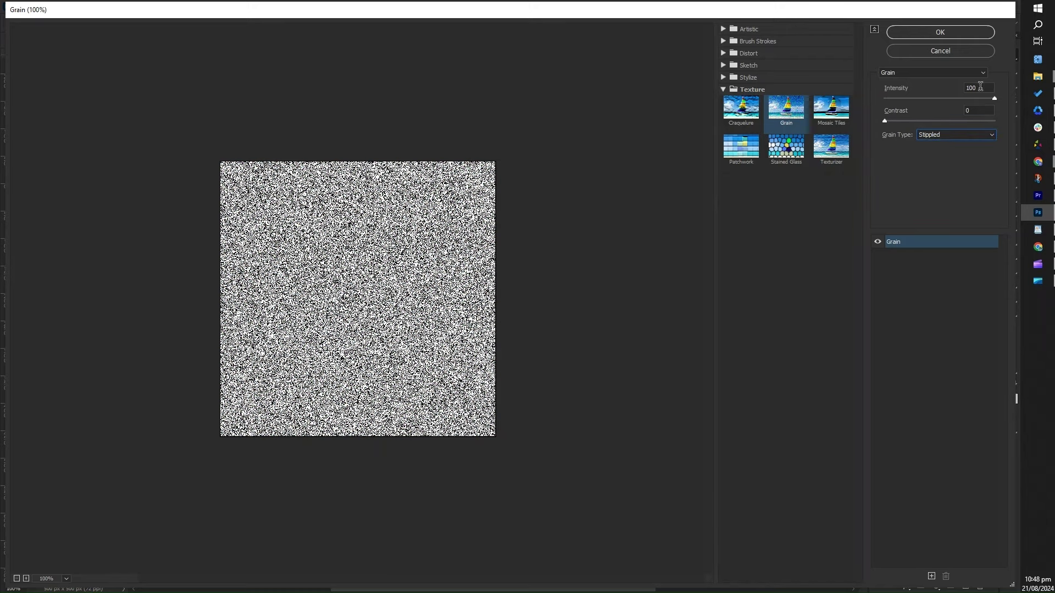
{"action": "type", "text": "51"}
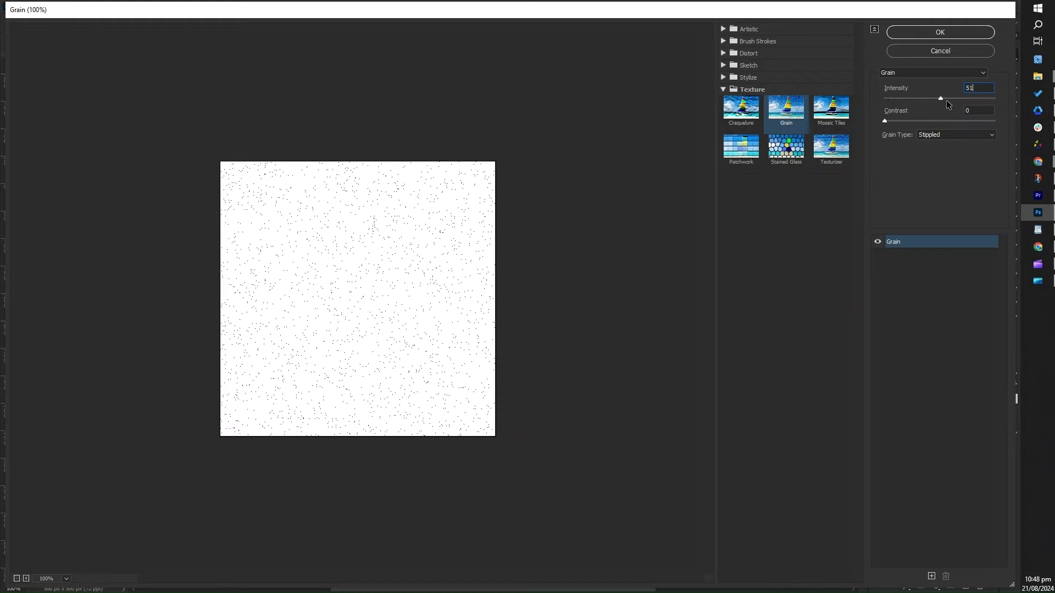
{"action": "left_click", "coordinate": [949, 34]}
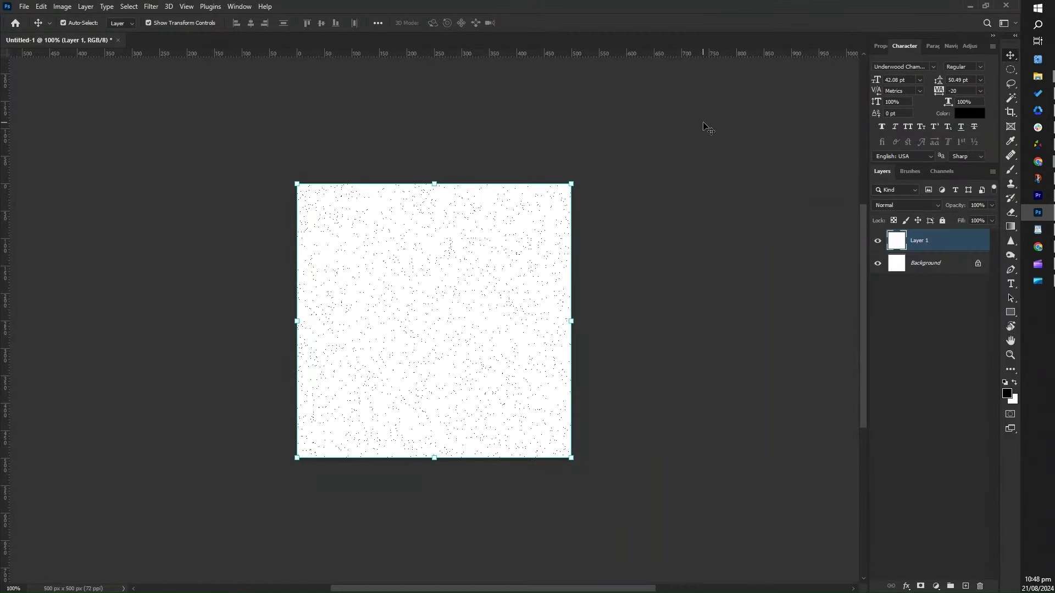
{"action": "key", "text": "ctrl+plus"}
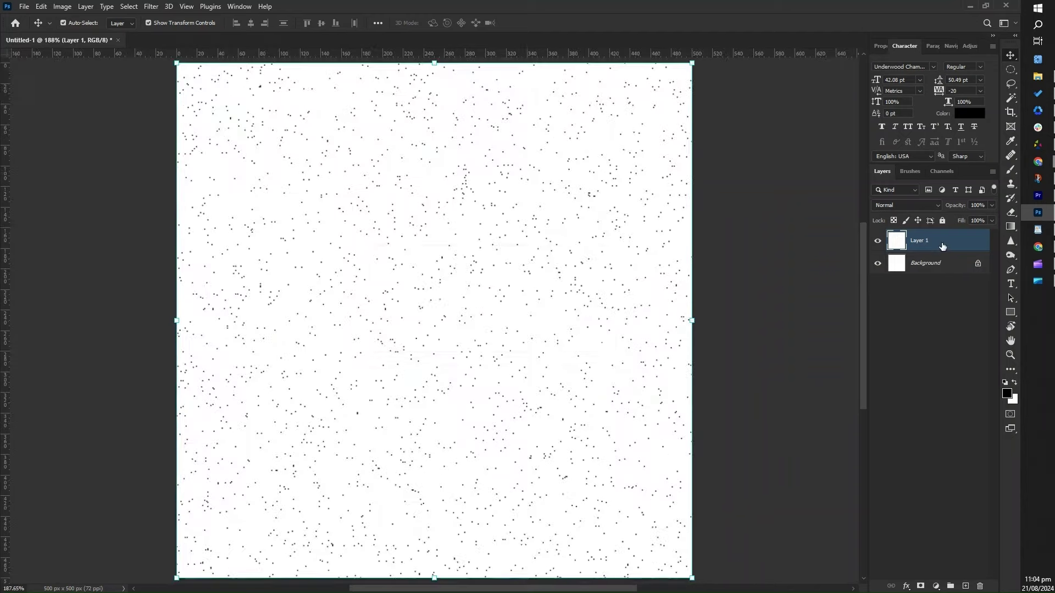
{"action": "key", "text": "ctrl+shift+n"}
Step: Add Layer 2, fill it white, and give it a stippled grain
{"action": "key", "text": "Return"}
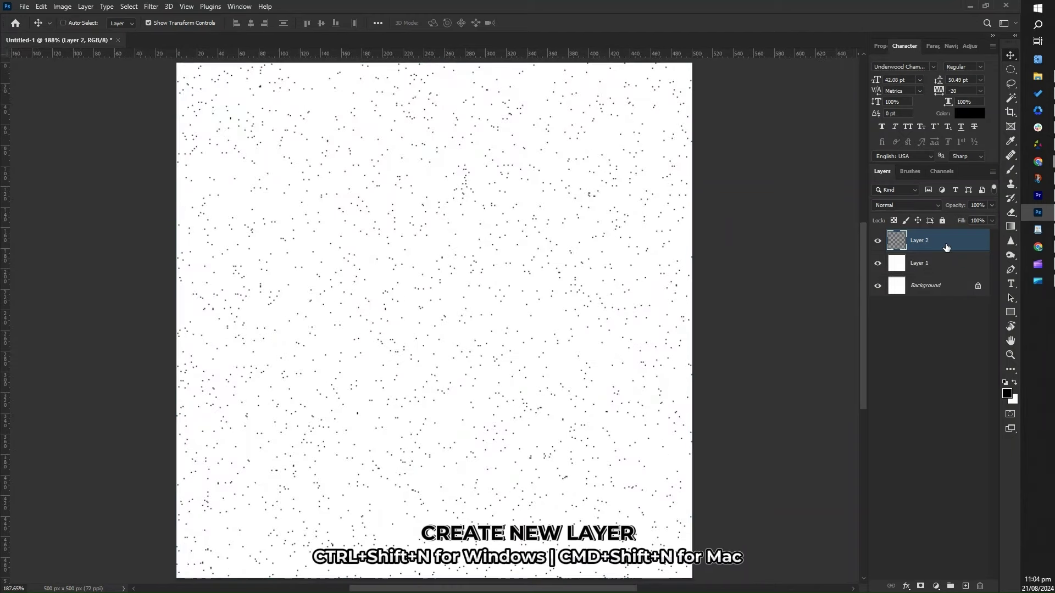
{"action": "key", "text": "ctrl+BackSpace"}
{"action": "left_click", "coordinate": [151, 7]}
{"action": "left_click", "coordinate": [172, 68]}
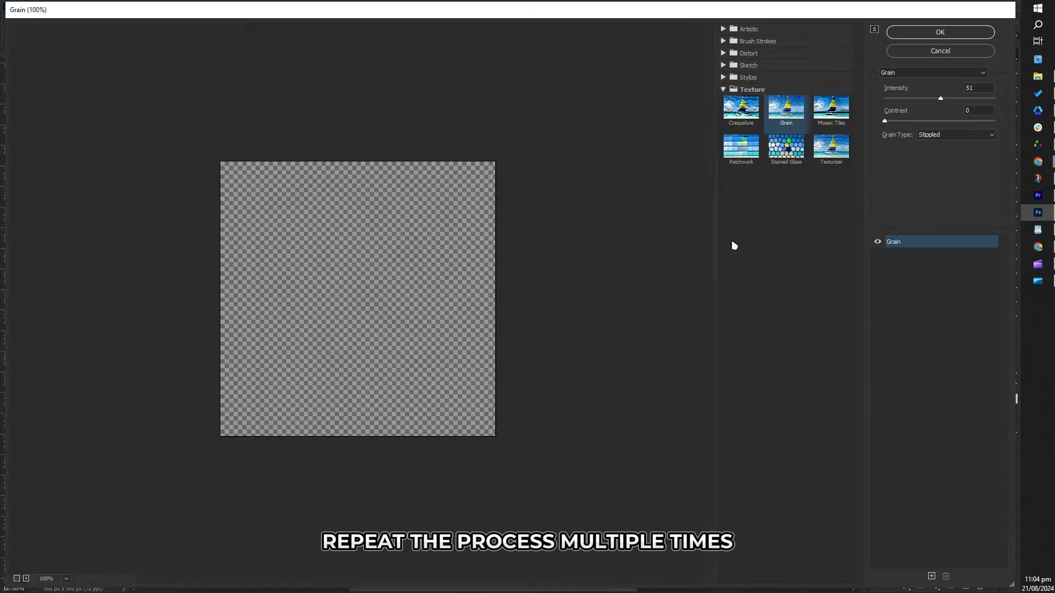
{"action": "left_click", "coordinate": [970, 87]}
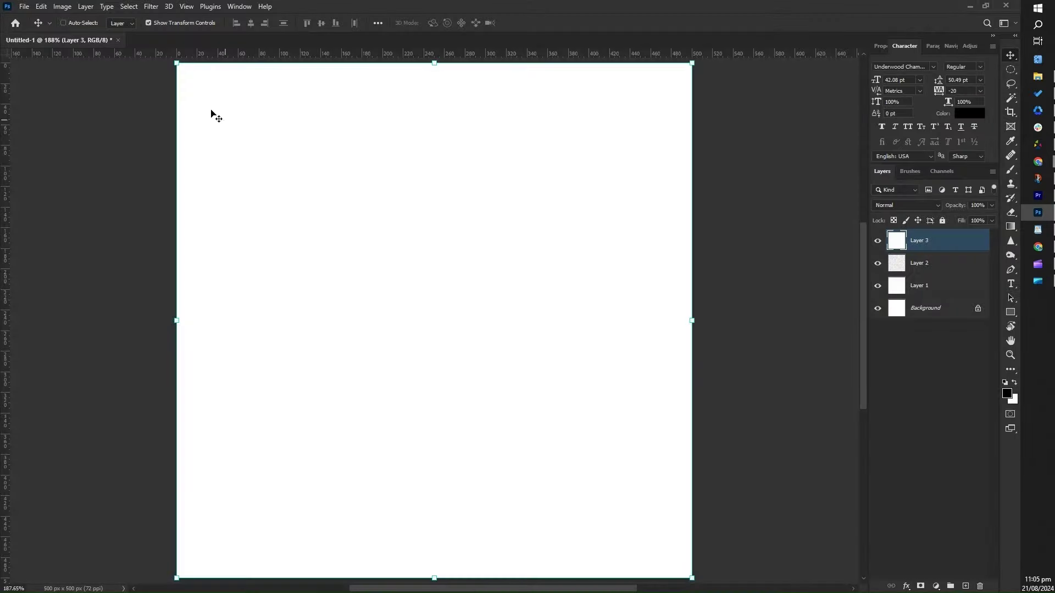
Step: Apply stippled grain at intensity 100 to Layer 3
{"action": "left_click", "coordinate": [151, 7]}
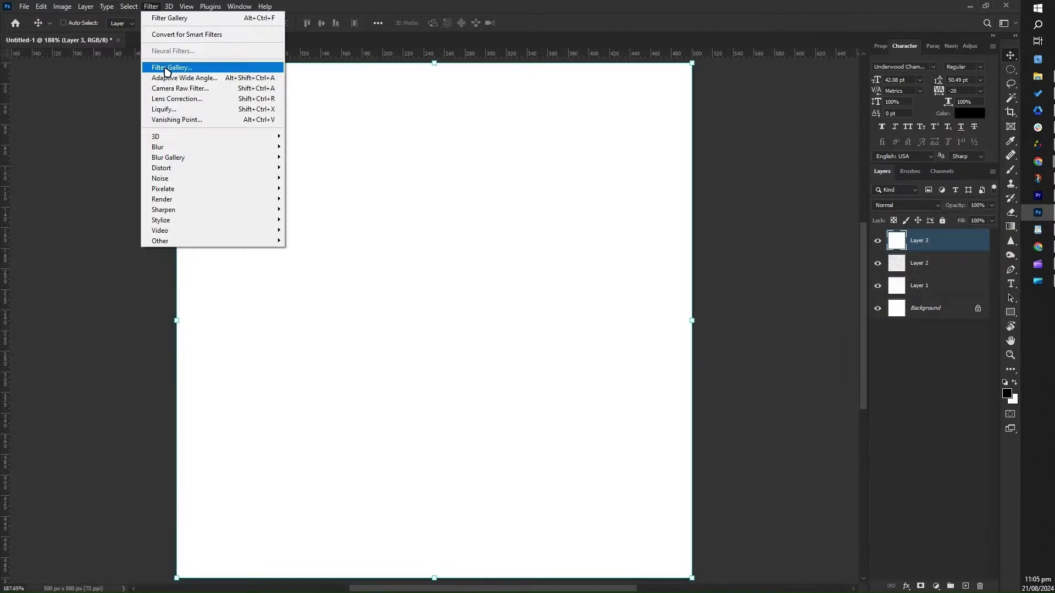
{"action": "left_click", "coordinate": [164, 67]}
{"action": "left_click_drag", "start_coordinate": [980, 87], "coordinate": [949, 90]}
{"action": "type", "text": "100"}
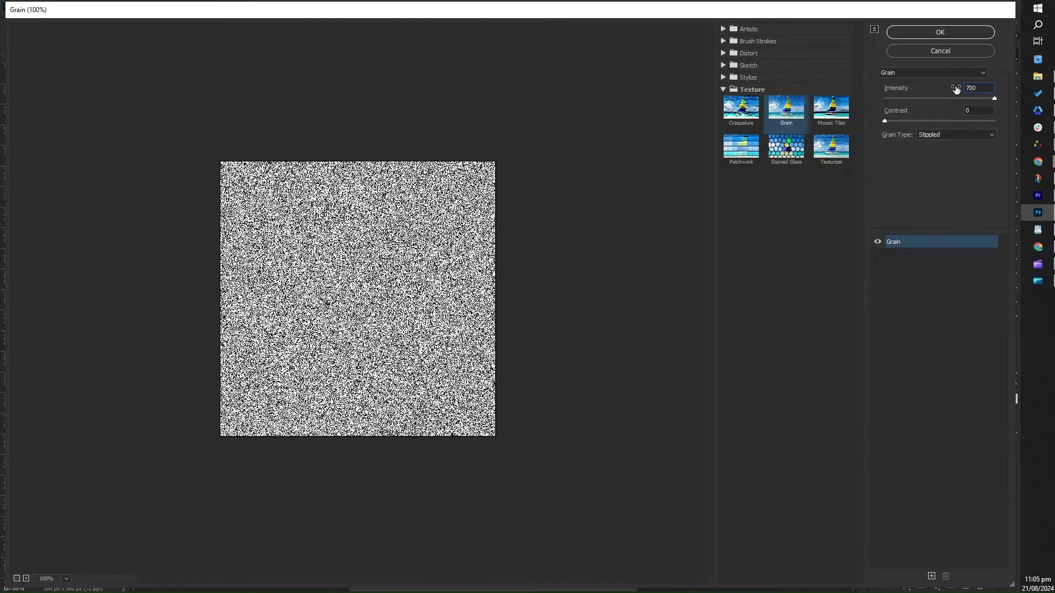
{"action": "left_click", "coordinate": [976, 34]}
Step: Add a white Layer 4 and apply the stippled grain texture to it
{"action": "left_click", "coordinate": [965, 586]}
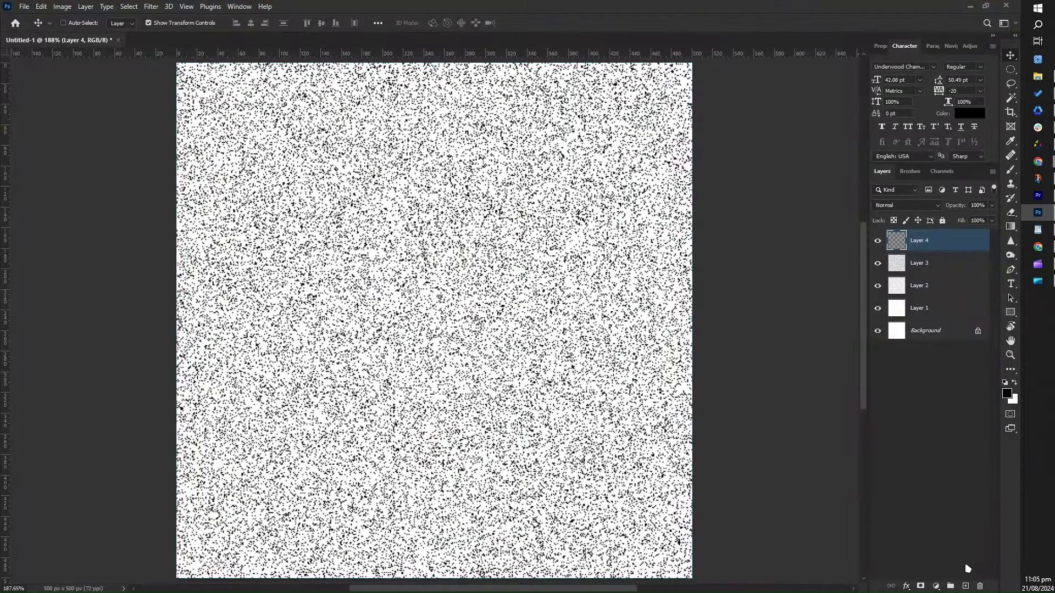
{"action": "key", "text": "ctrl+BackSpace"}
{"action": "left_click", "coordinate": [152, 7]}
{"action": "left_click", "coordinate": [165, 18]}
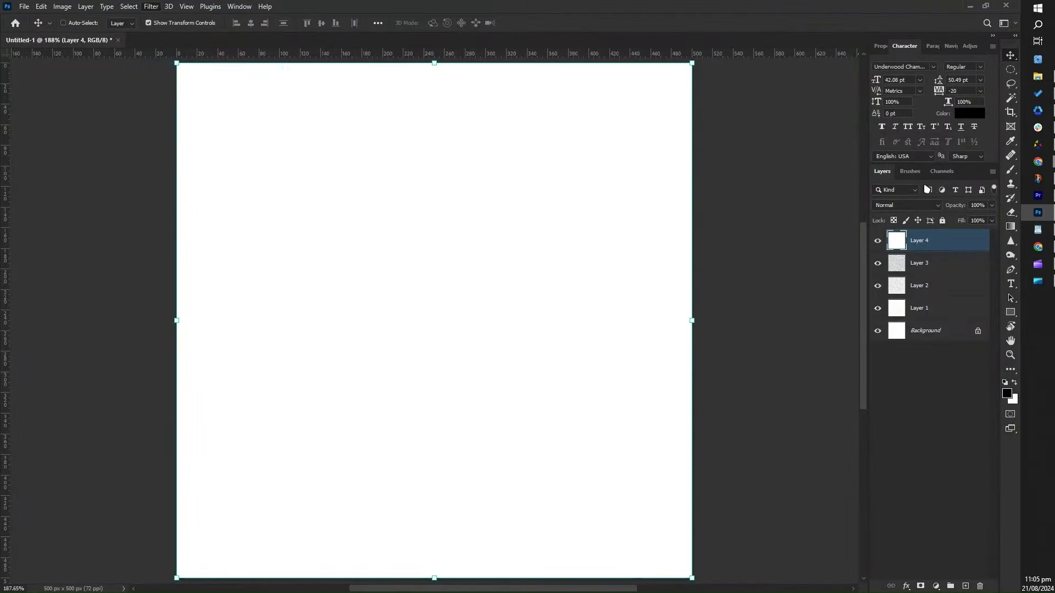
{"action": "left_click", "coordinate": [957, 35]}
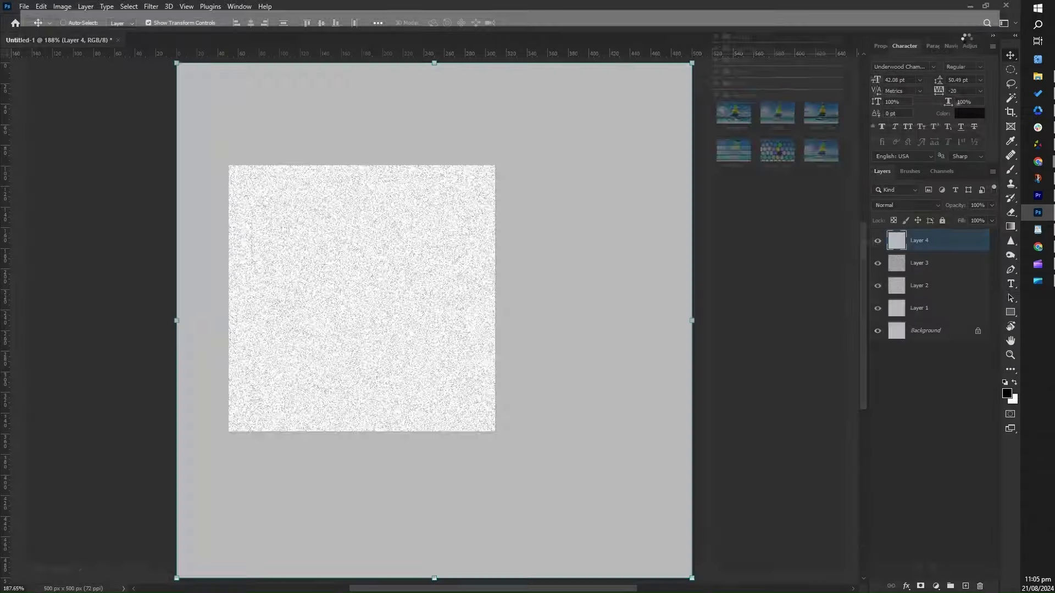
Step: Add a white Layer 5 with stippled grain at intensity 90
{"action": "left_click", "coordinate": [966, 586]}
{"action": "key", "text": "ctrl+BackSpace"}
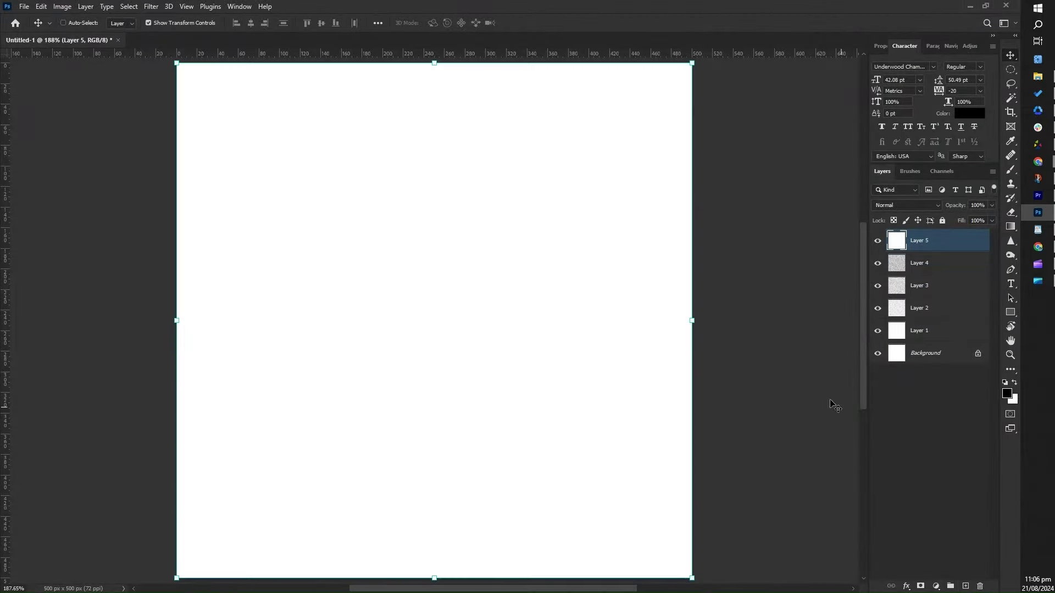
{"action": "left_click", "coordinate": [154, 7]}
{"action": "left_click", "coordinate": [181, 67]}
{"action": "double_click", "coordinate": [974, 88]}
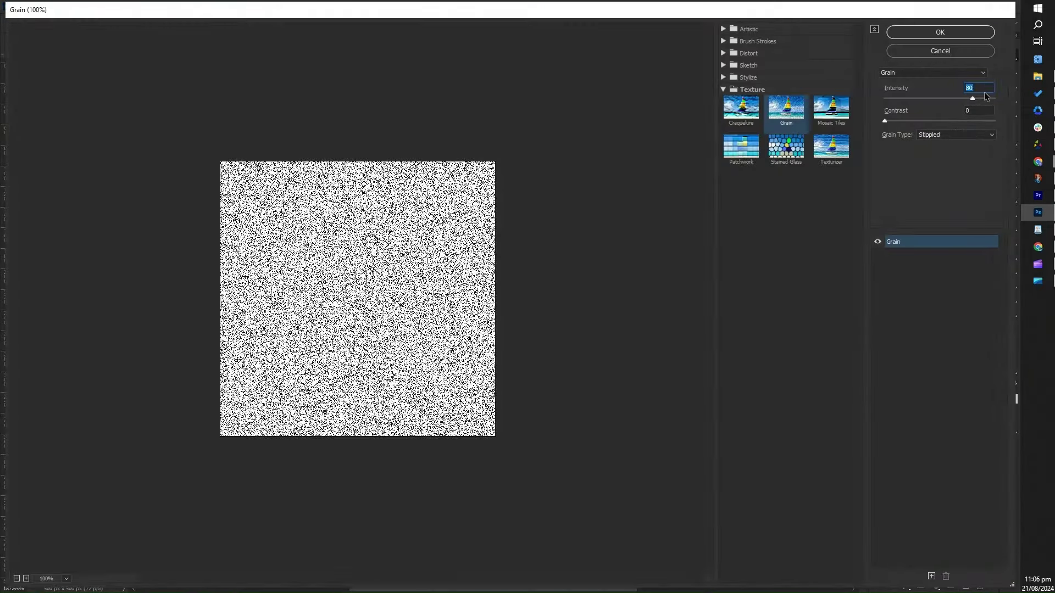
{"action": "type", "text": "90"}
{"action": "left_click", "coordinate": [966, 37]}
Step: Add a white Layer 6 with stippled grain at intensity 100 and duplicate it four times
{"action": "left_click", "coordinate": [966, 586]}
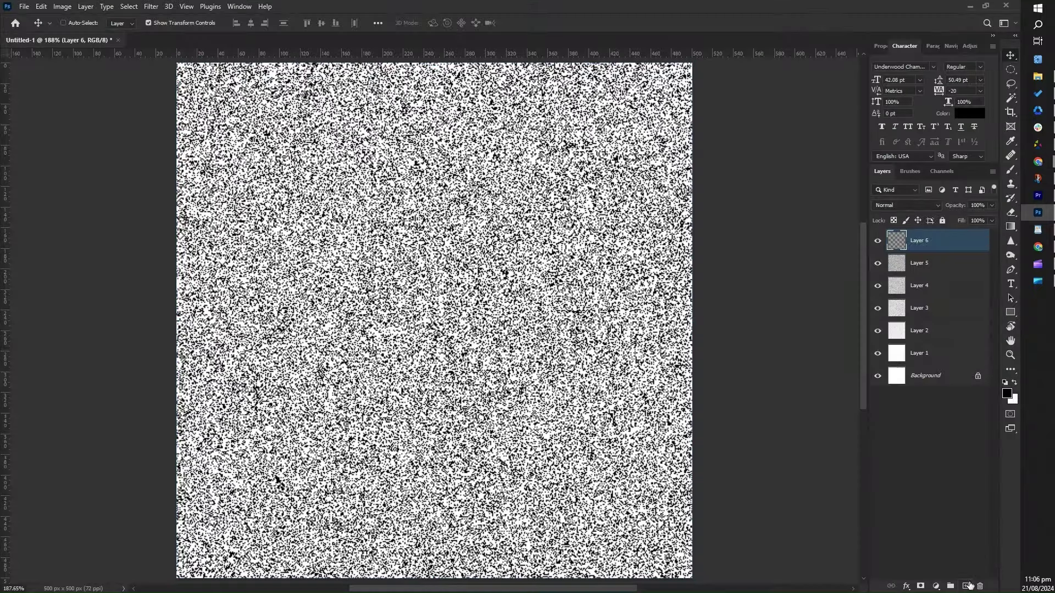
{"action": "key", "text": "ctrl+BackSpace"}
{"action": "left_click", "coordinate": [152, 7]}
{"action": "left_click", "coordinate": [164, 69]}
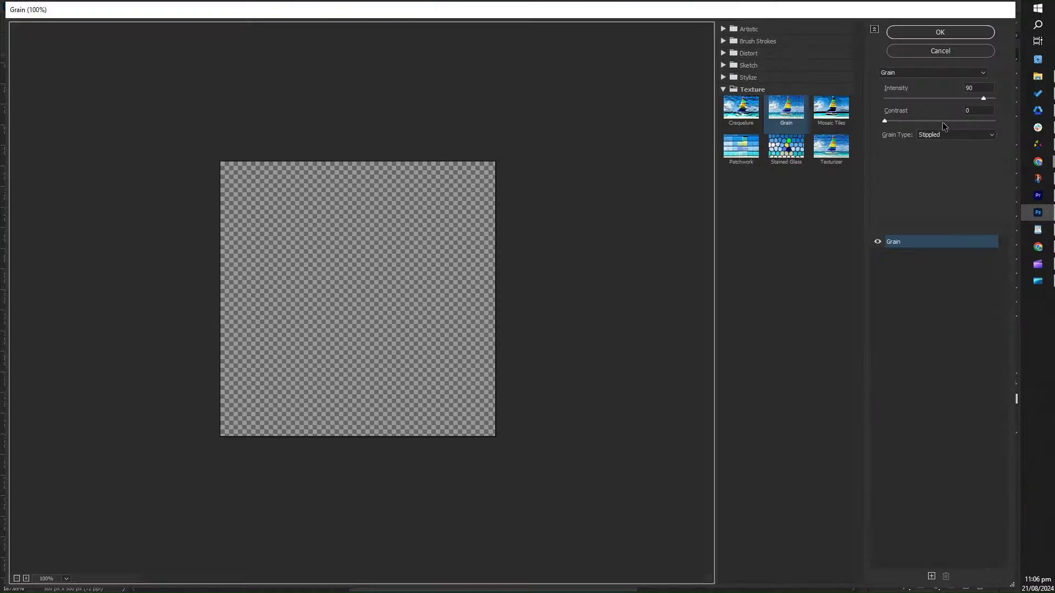
{"action": "type", "text": "100"}
{"action": "left_click", "coordinate": [960, 37]}
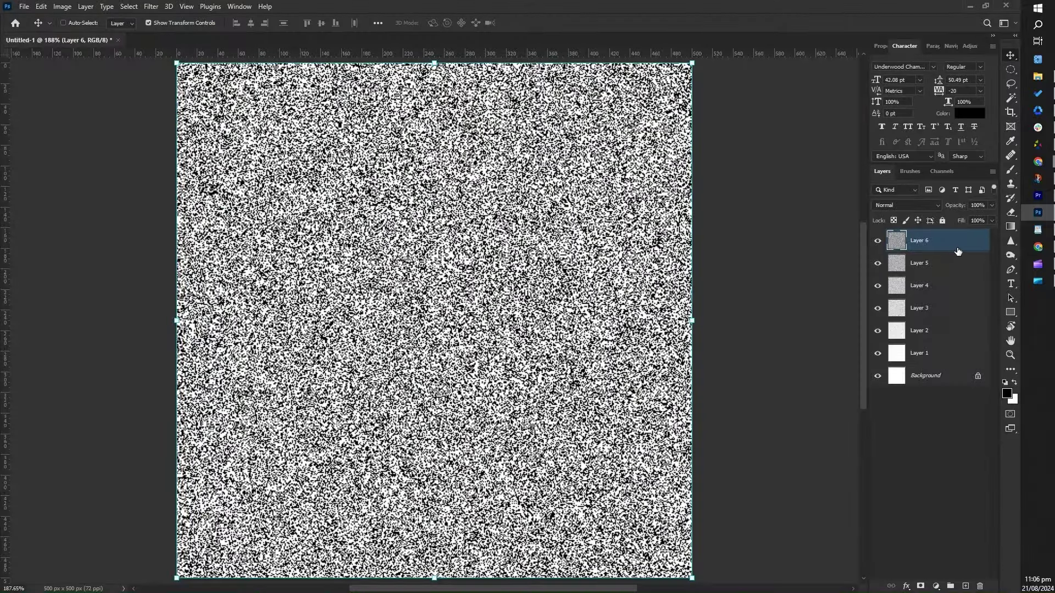
{"action": "key", "text": "ctrl+j"}
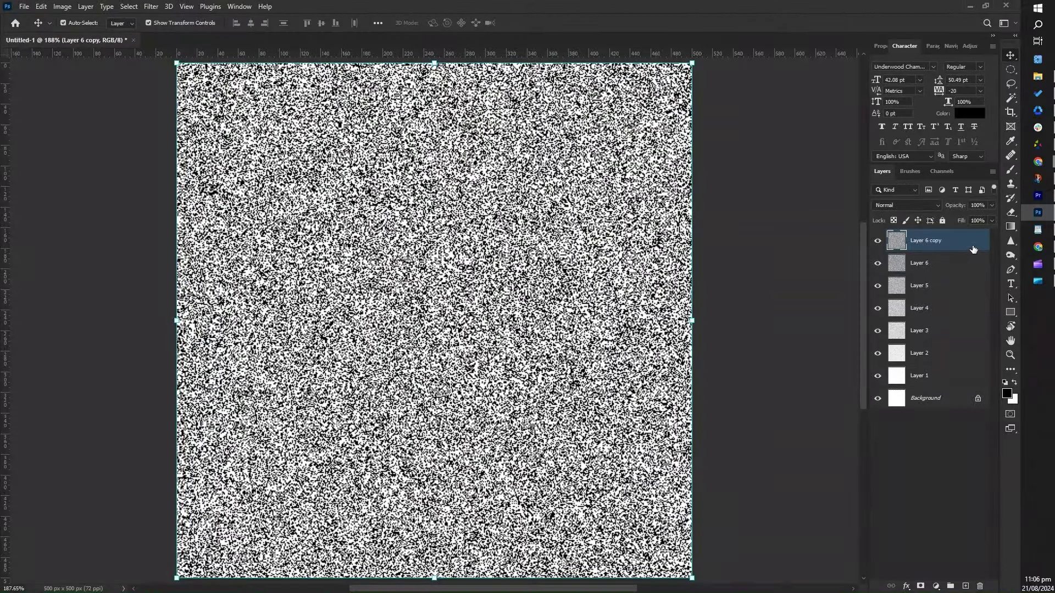
{"action": "key", "text": "ctrl+j"}
{"action": "key", "text": "ctrl+j"}
{"action": "key", "text": "ctrl+j"}
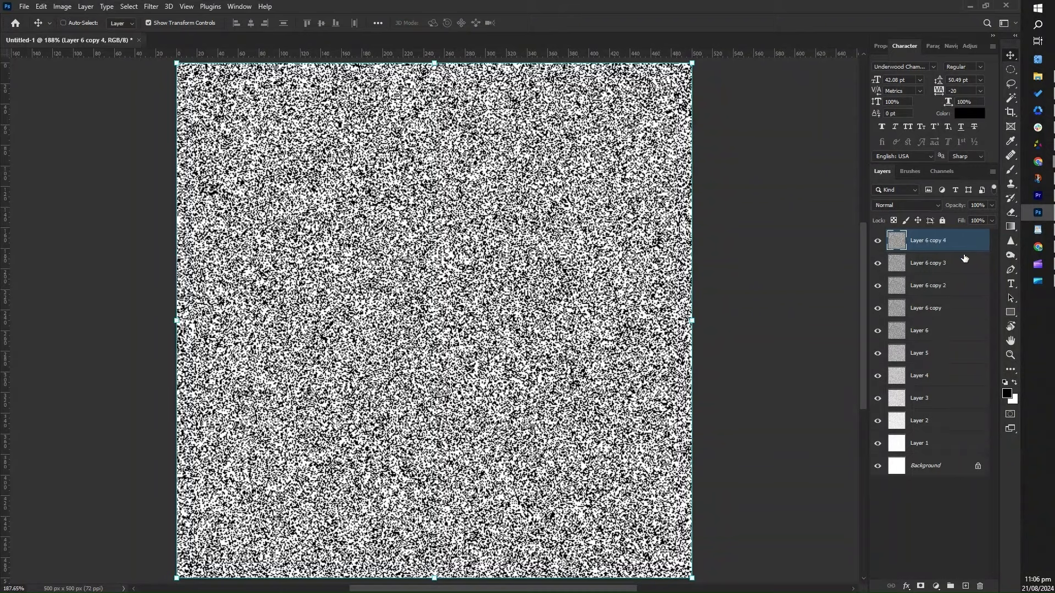
Step: Select Layer 1 through Layer 6 copy 4 and switch their blend mode to Multiply
{"action": "key", "text": "ctrl+minus"}
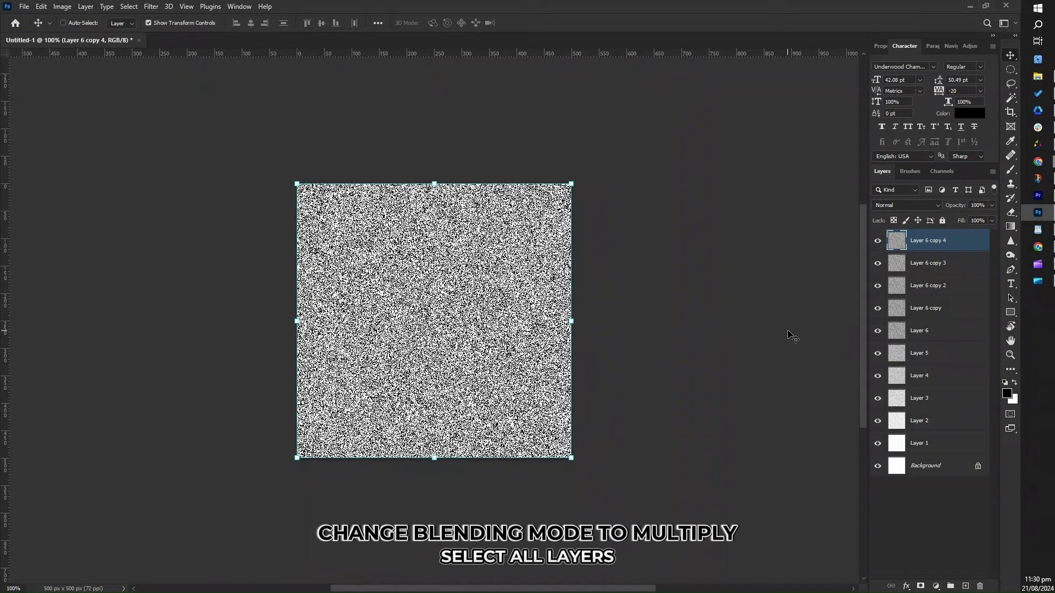
{"action": "key", "text": "shift"}
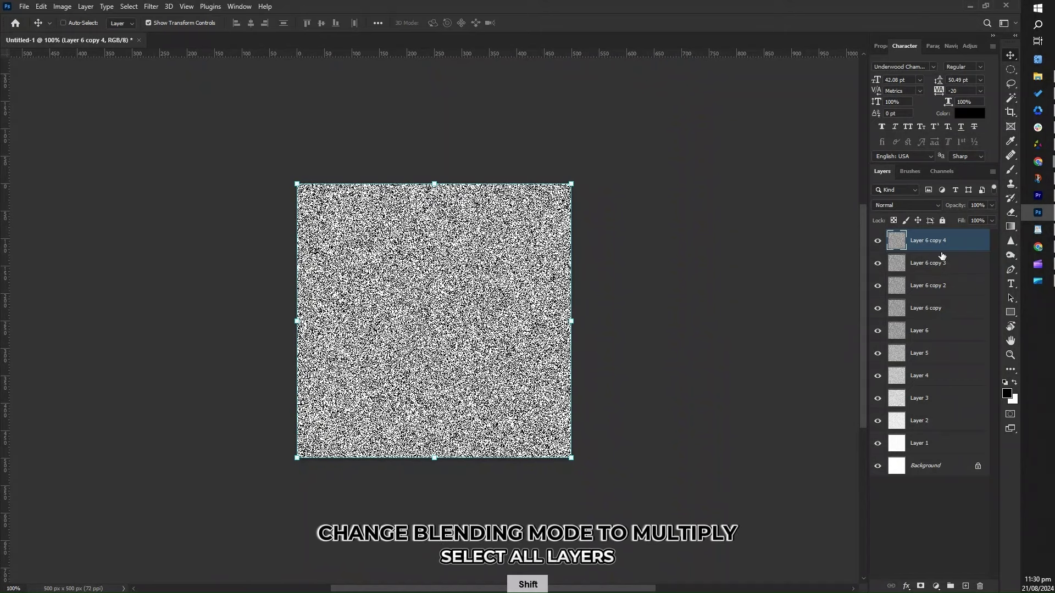
{"action": "left_click", "coordinate": [930, 443], "text": "shift"}
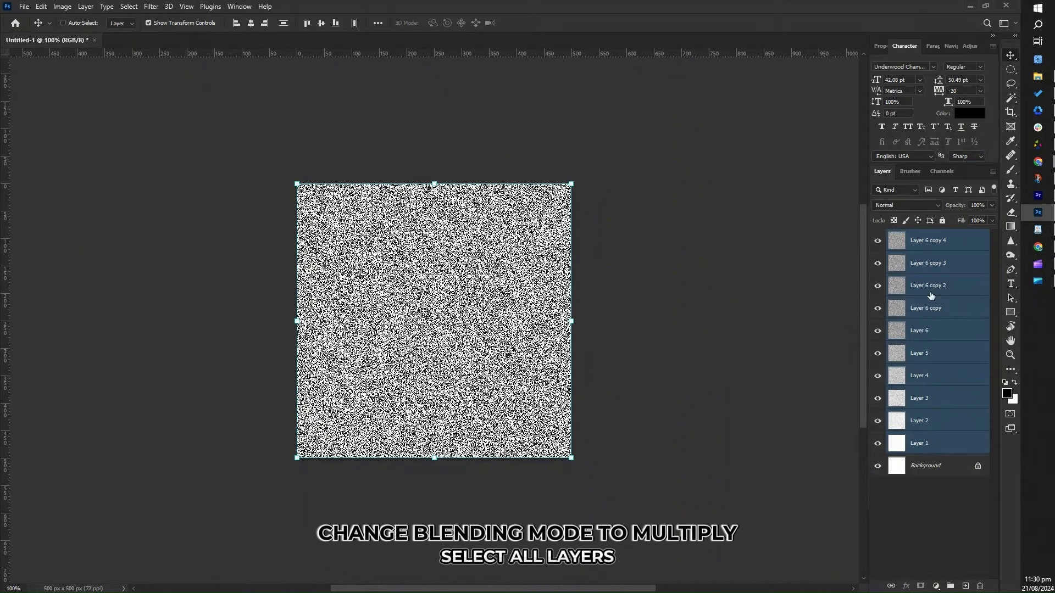
{"action": "left_click", "coordinate": [900, 210]}
{"action": "left_click", "coordinate": [888, 249]}
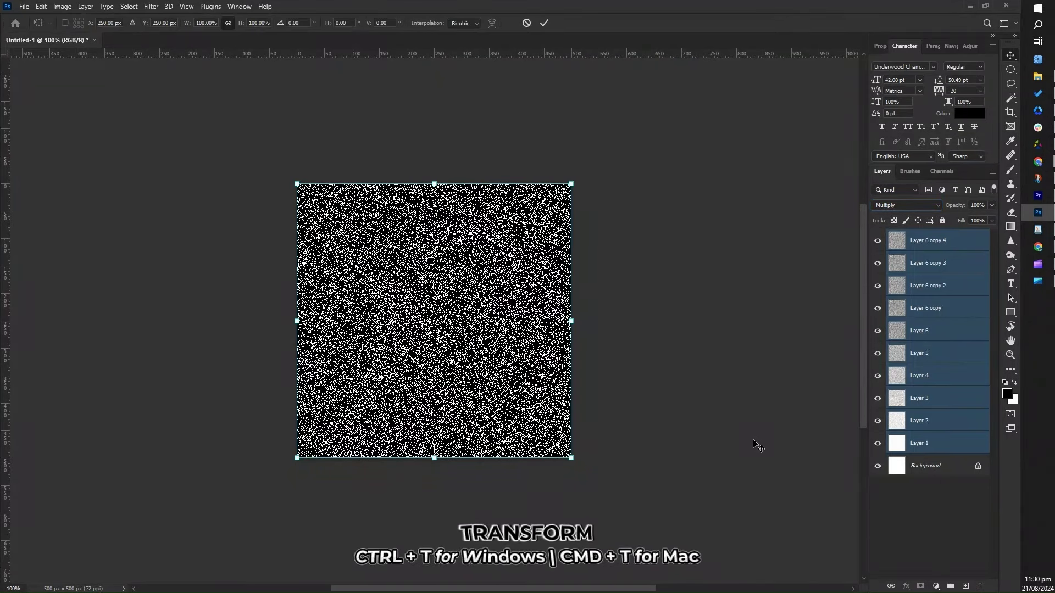
Step: Scale the selected grain layers to 200% width with linked proportions
{"action": "key", "text": "ctrl+t"}
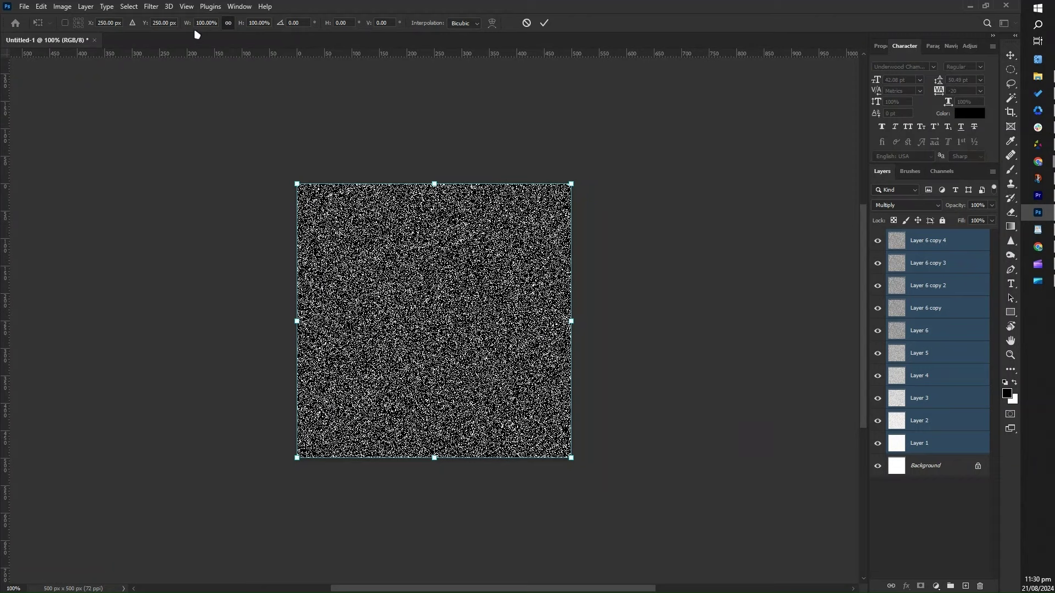
{"action": "left_click_drag", "start_coordinate": [197, 23], "coordinate": [218, 22]}
{"action": "type", "text": "200"}
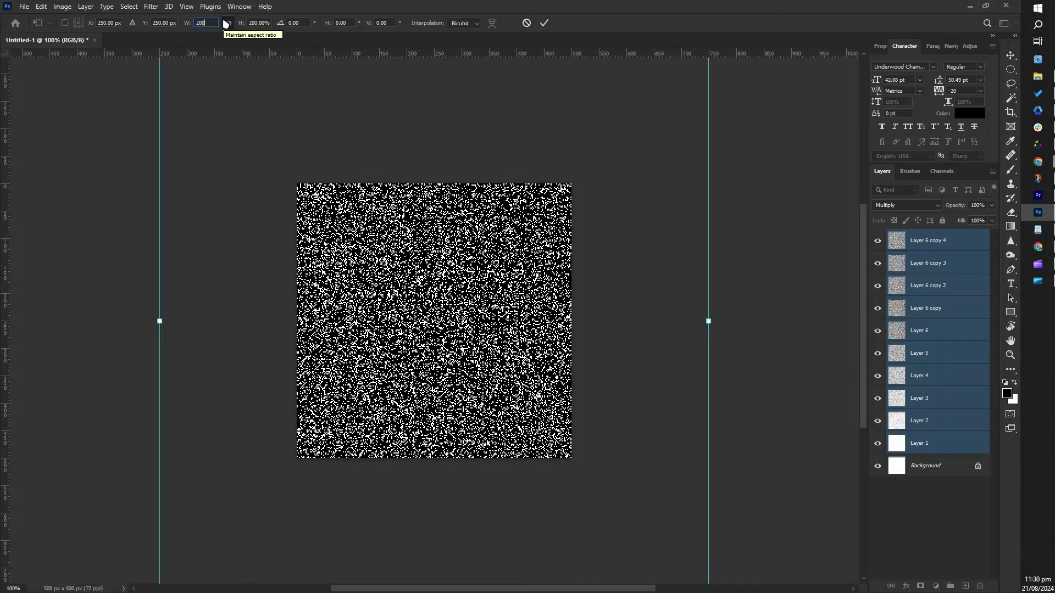
{"action": "key", "text": "Return"}
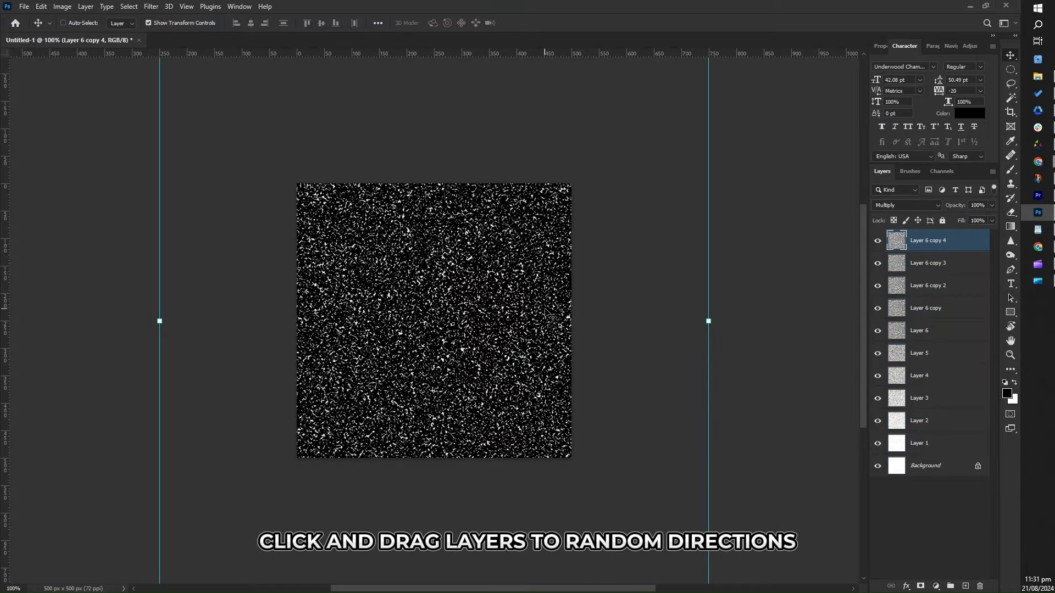
Step: Nudge each grain layer slightly in a different direction, then hide Layer 6 copies 2–4
{"action": "left_click_drag", "start_coordinate": [552, 308], "coordinate": [569, 291]}
{"action": "left_click", "coordinate": [923, 265]}
{"action": "left_click_drag", "start_coordinate": [452, 382], "coordinate": [438, 392]}
{"action": "left_click", "coordinate": [918, 285]}
{"action": "left_click_drag", "start_coordinate": [521, 392], "coordinate": [570, 434]}
{"action": "key", "text": "alt+bracketleft"}
{"action": "key", "text": "alt+bracketleft"}
{"action": "key", "text": "alt+bracketleft"}
{"action": "key", "text": "alt+bracketleft"}
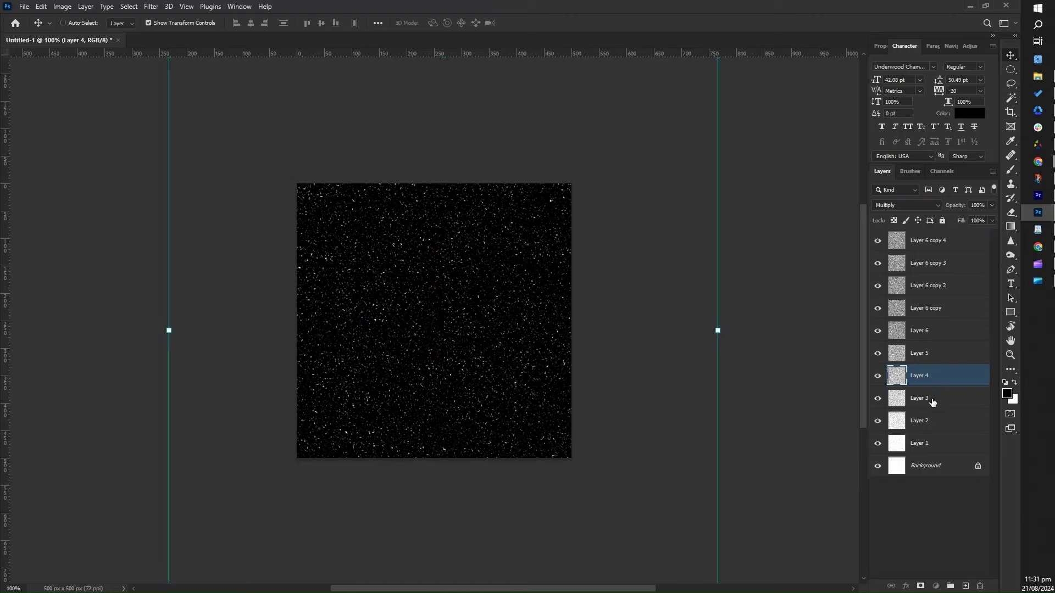
{"action": "key", "text": "alt+bracketleft"}
{"action": "left_click_drag", "start_coordinate": [517, 405], "coordinate": [514, 443]}
{"action": "left_click", "coordinate": [920, 419]}
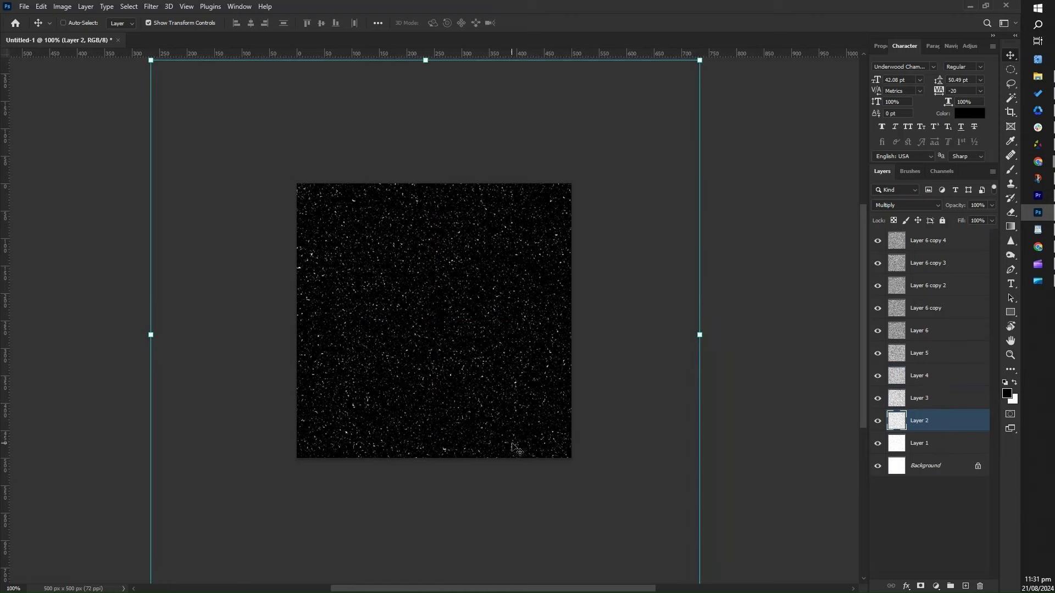
{"action": "left_click", "coordinate": [922, 438]}
{"action": "left_click_drag", "start_coordinate": [541, 403], "coordinate": [551, 393]}
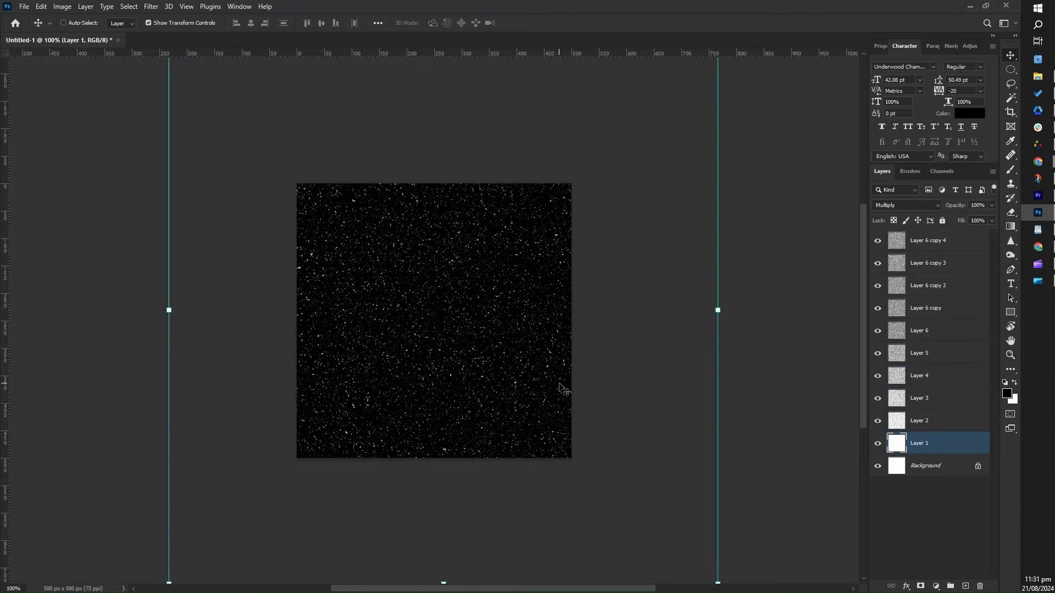
{"action": "left_click", "coordinate": [877, 240]}
{"action": "left_click_drag", "start_coordinate": [880, 266], "coordinate": [884, 401]}
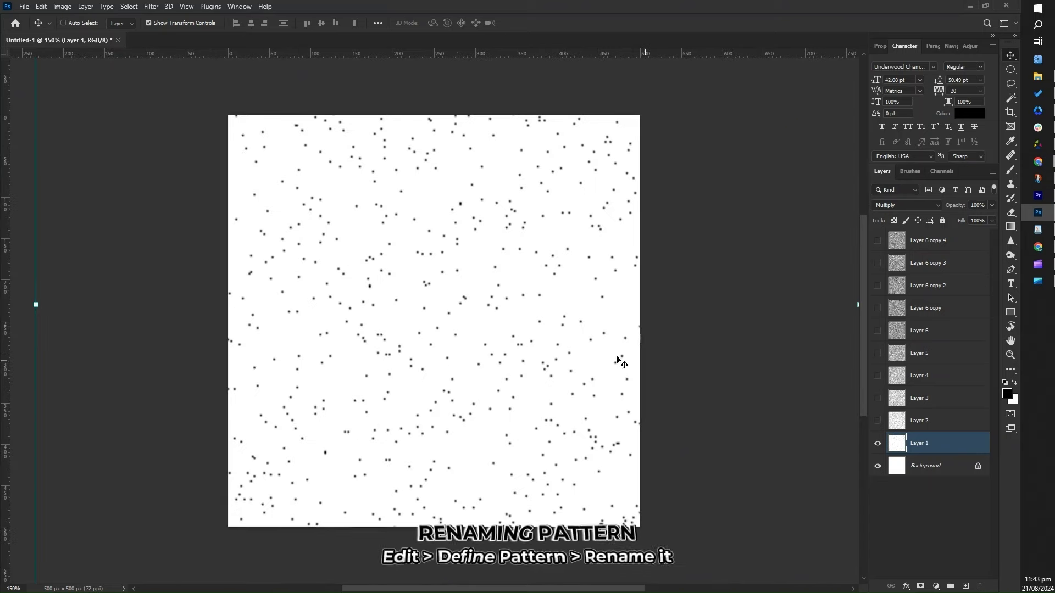
Step: Define the visible sparse Layer 1 dots as a pattern named 'stipple 1'
{"action": "left_click", "coordinate": [43, 7]}
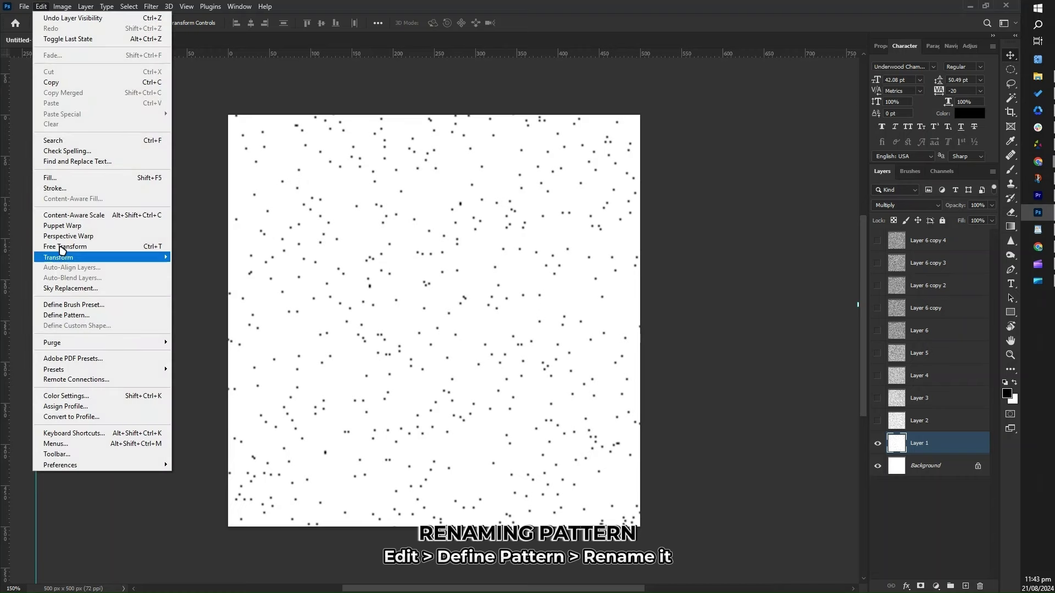
{"action": "left_click", "coordinate": [75, 316]}
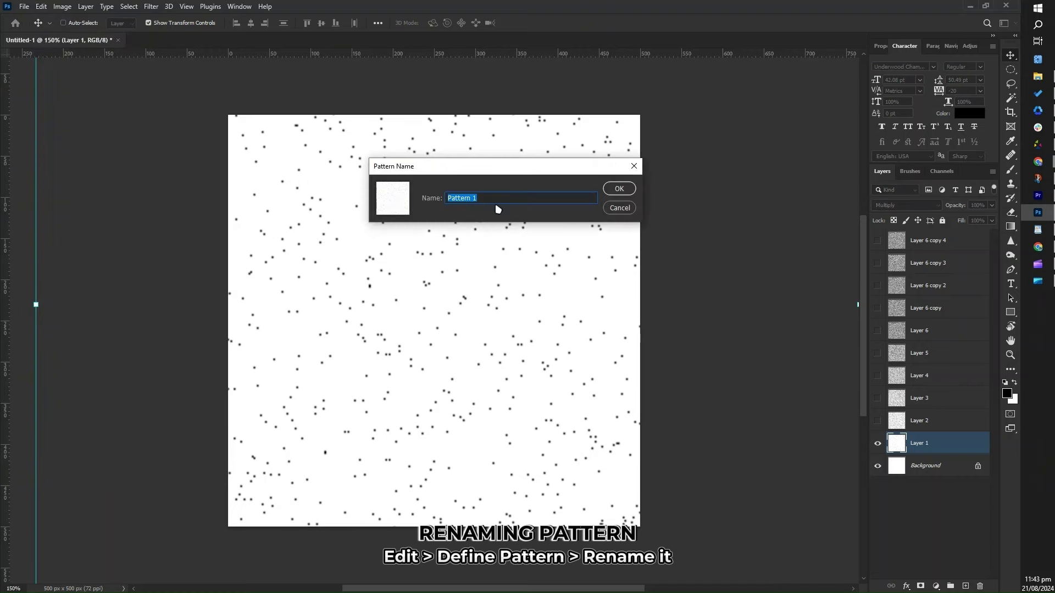
{"action": "type", "text": "stipple"}
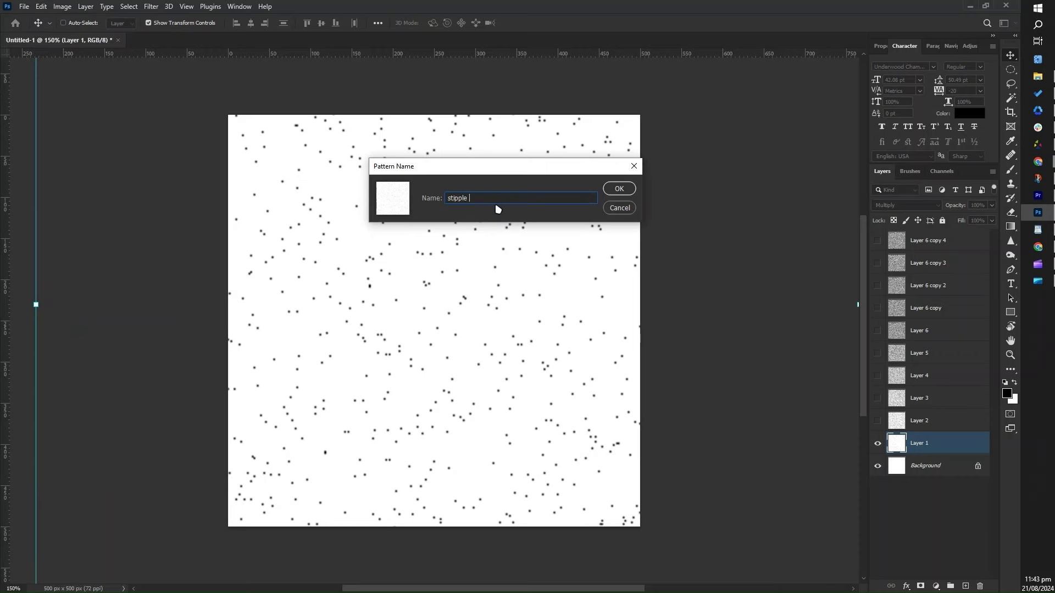
{"action": "left_click", "coordinate": [628, 192]}
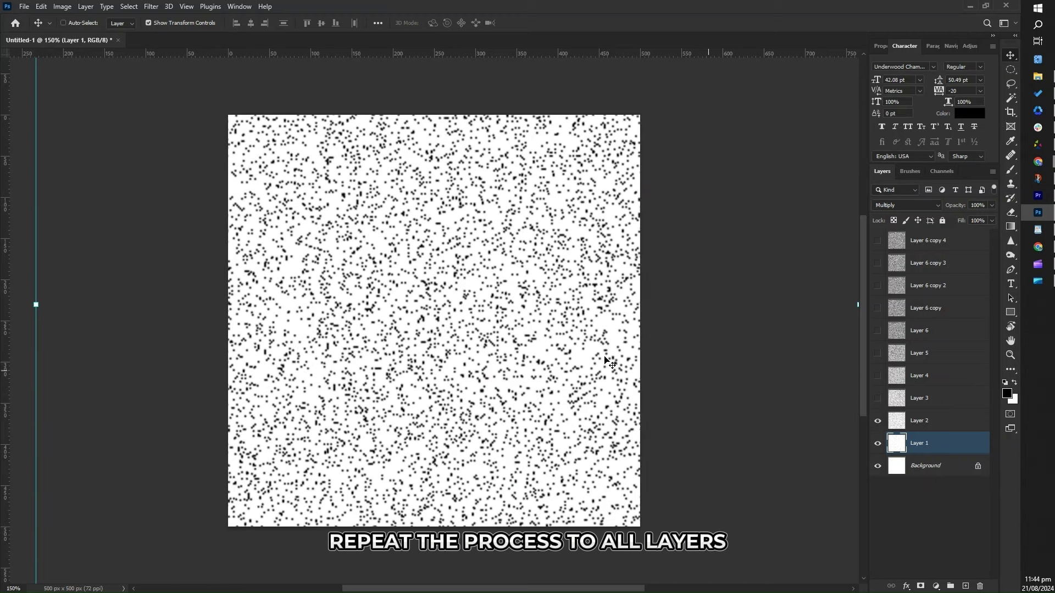
Step: Save 'stipple 2', then show Layer 3 and save 'stipple 3'
{"action": "left_click", "coordinate": [42, 6]}
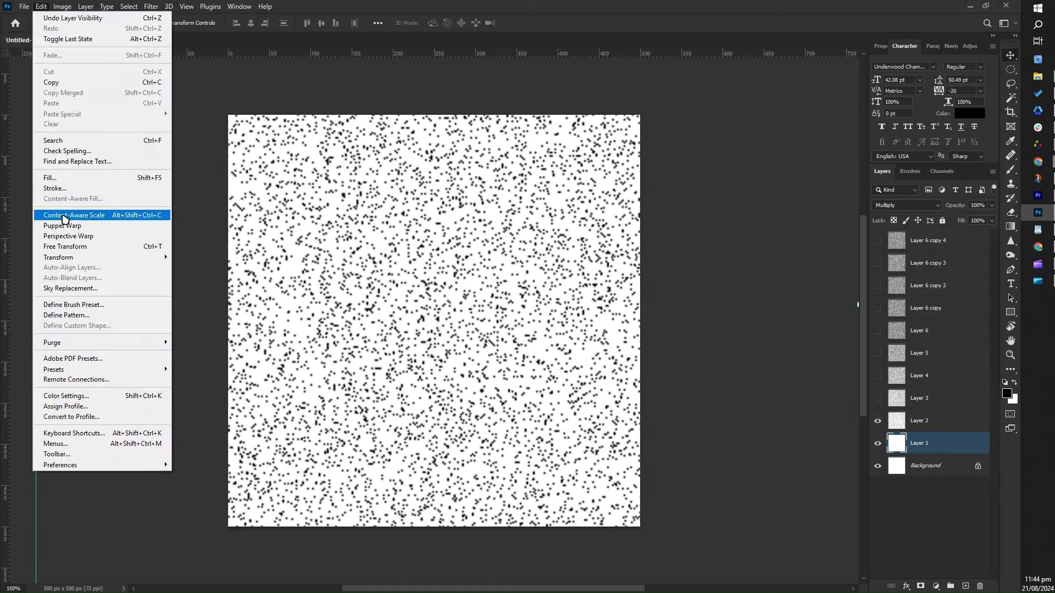
{"action": "left_click", "coordinate": [66, 315]}
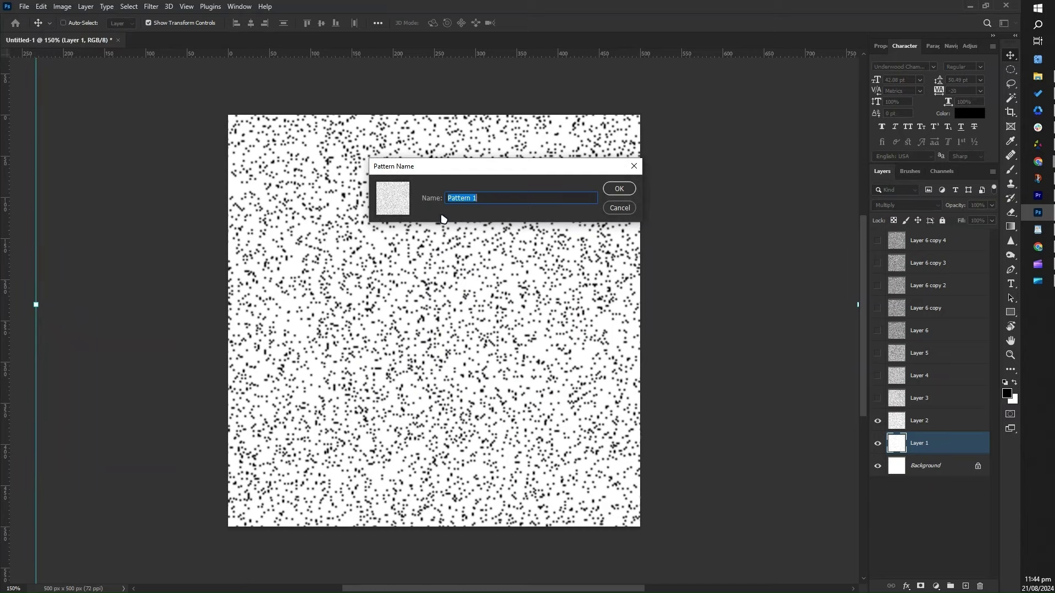
{"action": "type", "text": "stipple 2"}
{"action": "left_click", "coordinate": [619, 188]}
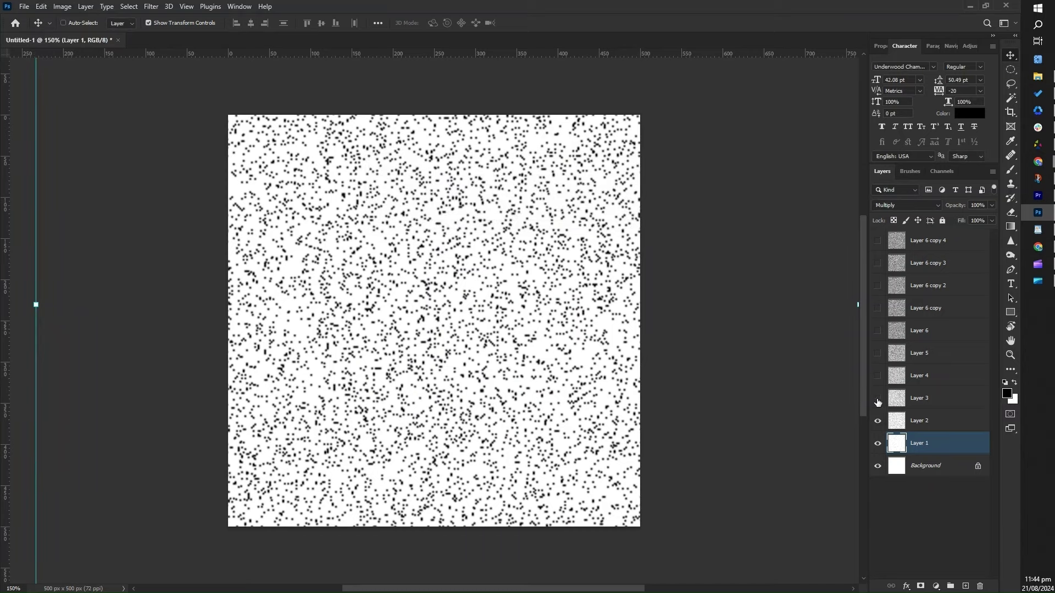
{"action": "left_click", "coordinate": [878, 398]}
{"action": "left_click", "coordinate": [43, 7]}
{"action": "left_click", "coordinate": [77, 315]}
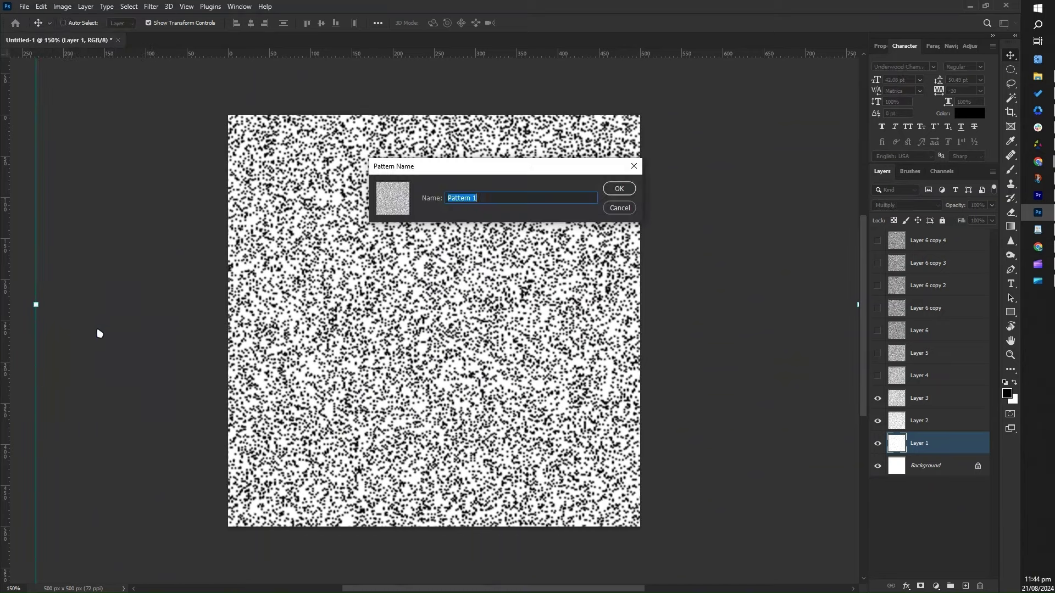
{"action": "type", "text": "stipple 3"}
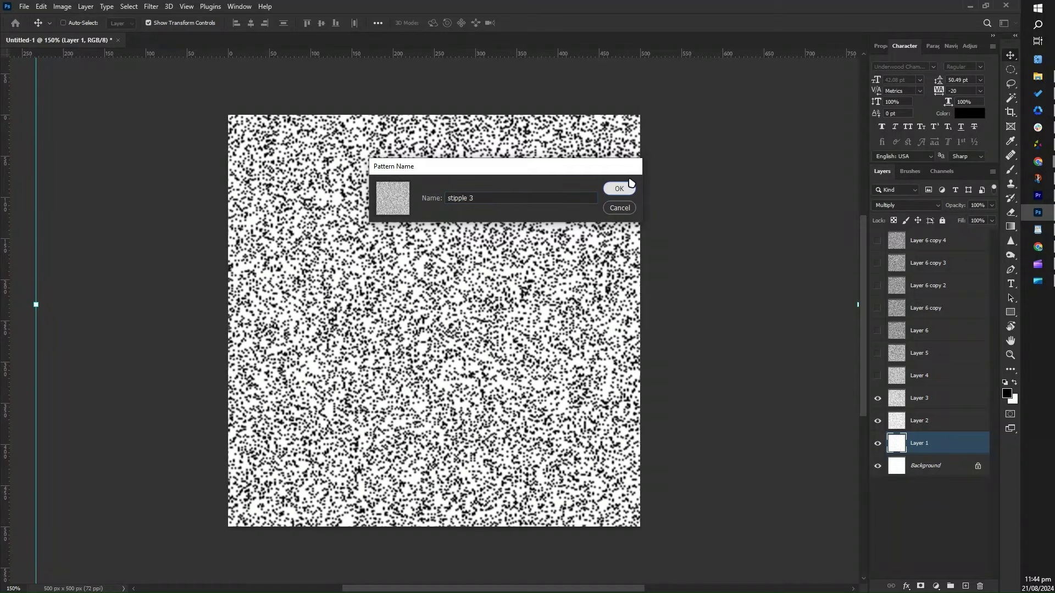
{"action": "left_click", "coordinate": [619, 188]}
Step: Show Layer 4 and save 'stipple 4', then save the Layer 5 dots as 'stipple 5'
{"action": "left_click", "coordinate": [877, 376]}
{"action": "left_click", "coordinate": [43, 7]}
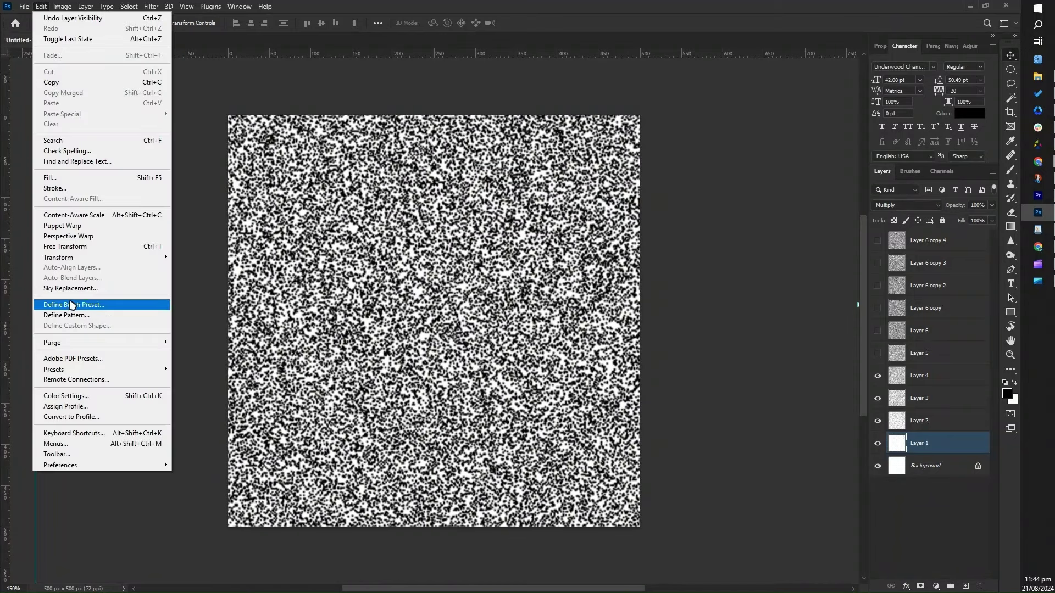
{"action": "left_click", "coordinate": [95, 315]}
{"action": "type", "text": "stipple 4"}
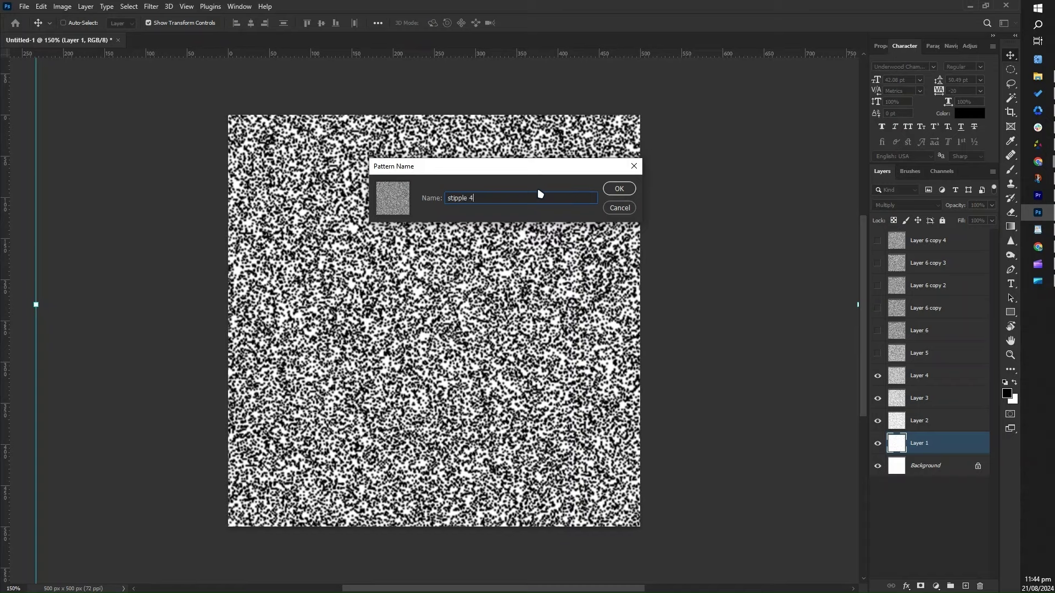
{"action": "left_click", "coordinate": [628, 190]}
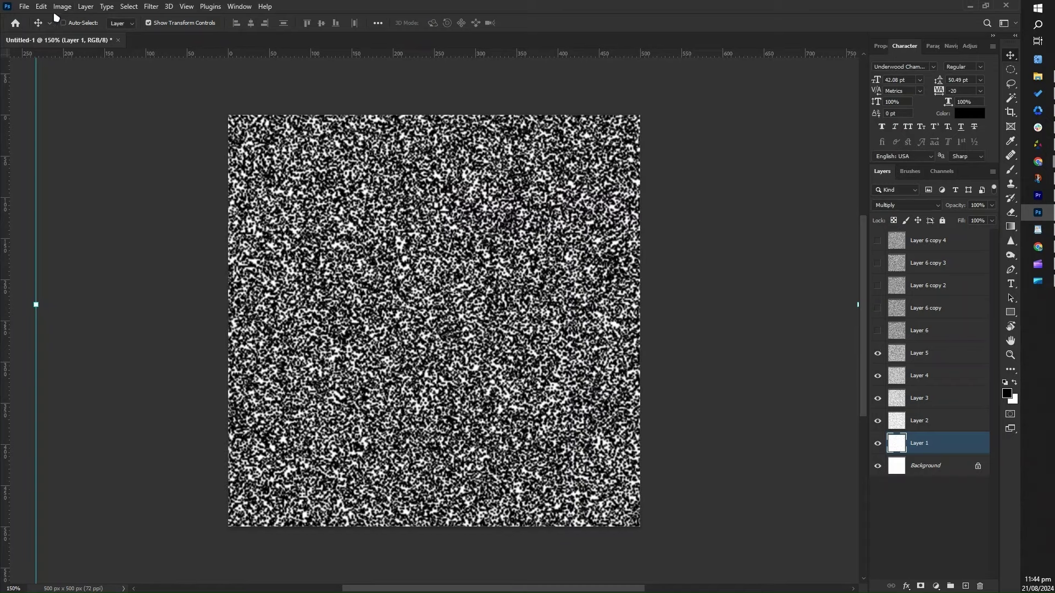
{"action": "left_click", "coordinate": [42, 7]}
{"action": "left_click", "coordinate": [71, 315]}
{"action": "type", "text": "stipple 5"}
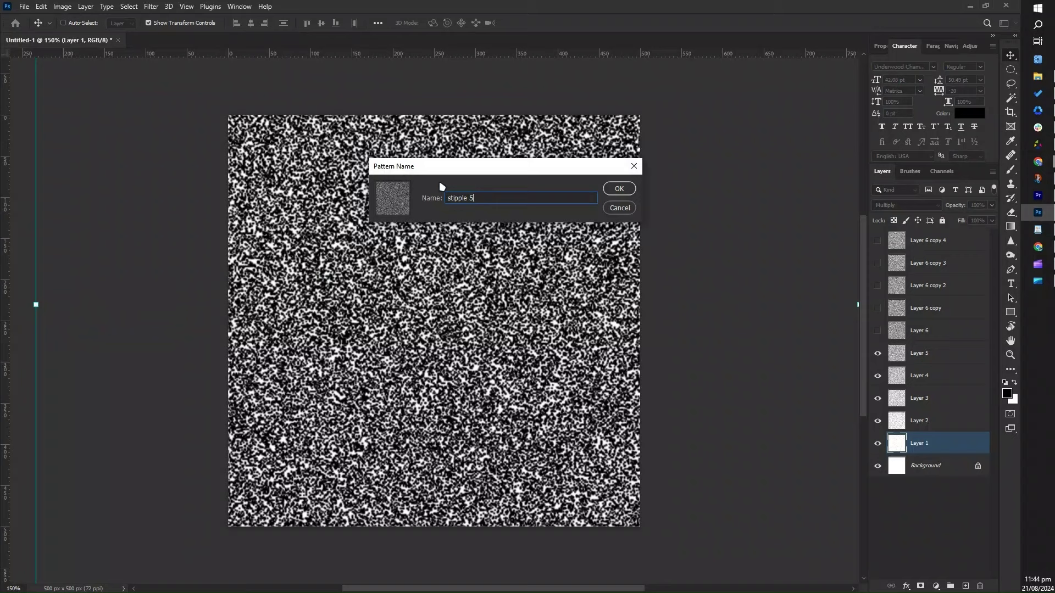
{"action": "left_click", "coordinate": [626, 188]}
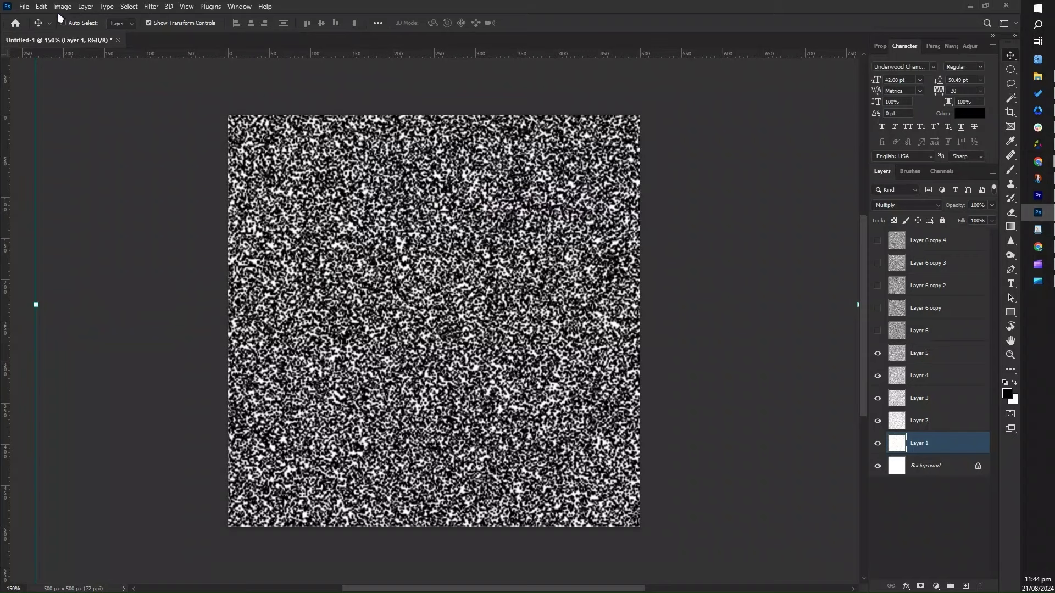
Step: Show Layer 6 to save 'stipple 6', then Layer 6 copy to save 'stipple 7'
{"action": "left_click", "coordinate": [878, 331]}
{"action": "left_click", "coordinate": [43, 7]}
{"action": "left_click", "coordinate": [71, 315]}
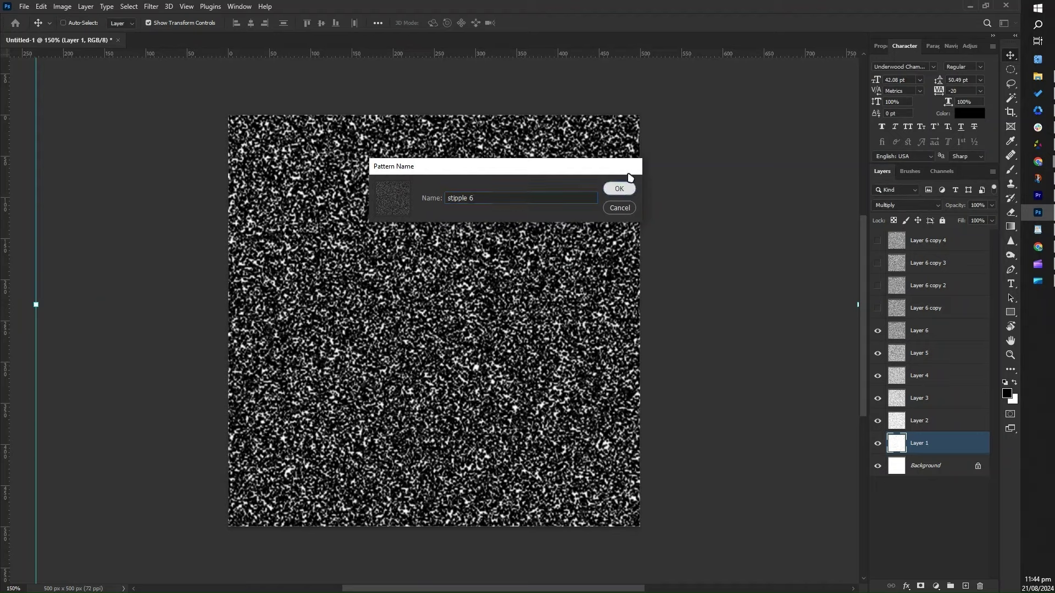
{"action": "left_click", "coordinate": [619, 188]}
{"action": "left_click", "coordinate": [877, 308]}
{"action": "left_click", "coordinate": [42, 7]}
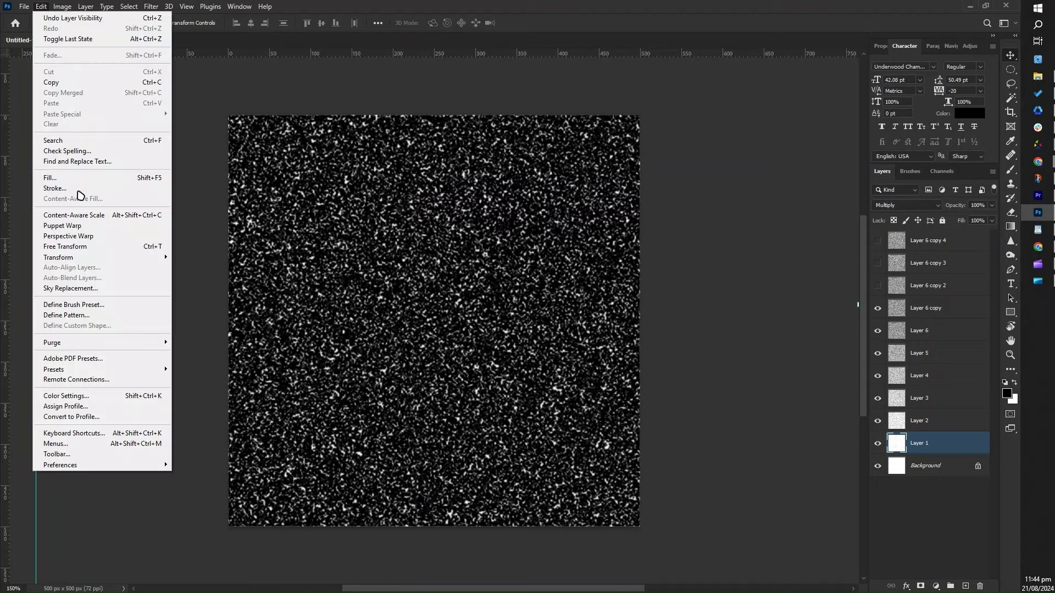
{"action": "left_click", "coordinate": [71, 315]}
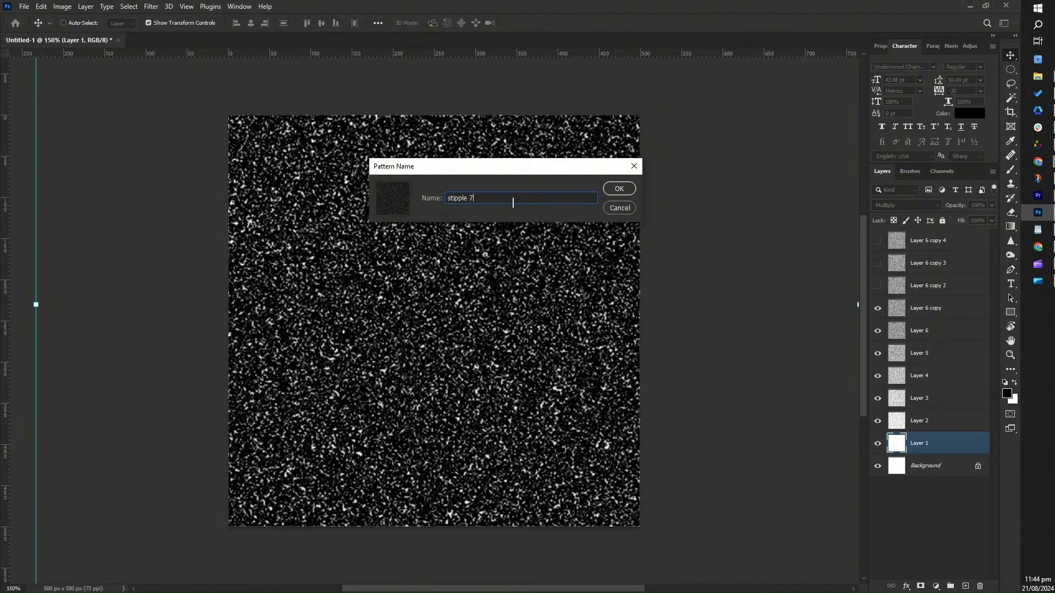
{"action": "type", "text": "stipple 7"}
{"action": "left_click", "coordinate": [618, 188]}
Step: Save 'stipple 8', then show Layer 6 copy 3 and save 'stipple 9'
{"action": "left_click", "coordinate": [42, 7]}
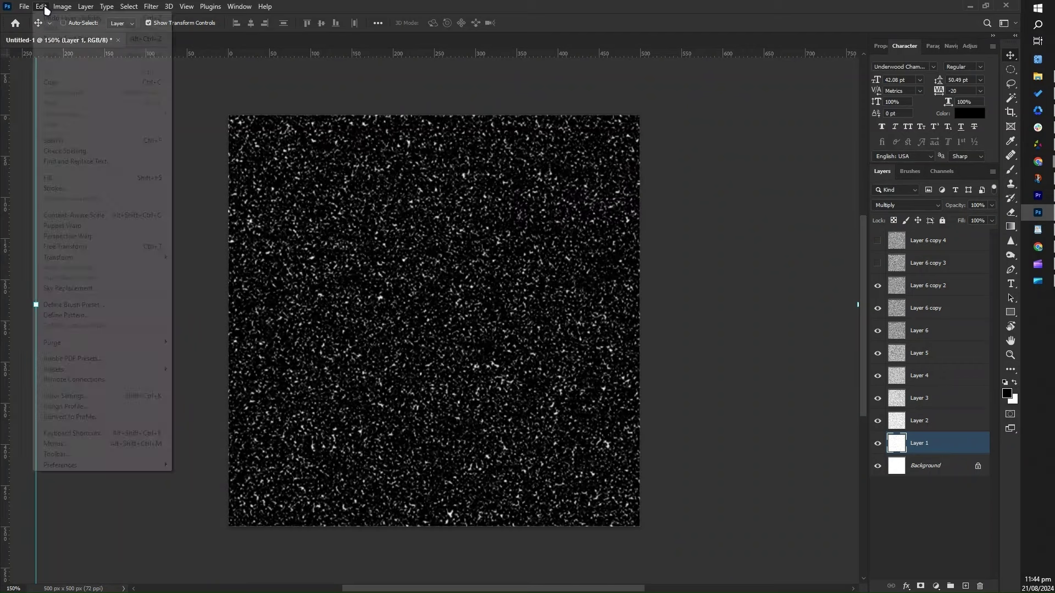
{"action": "left_click", "coordinate": [77, 314]}
{"action": "type", "text": "stip"}
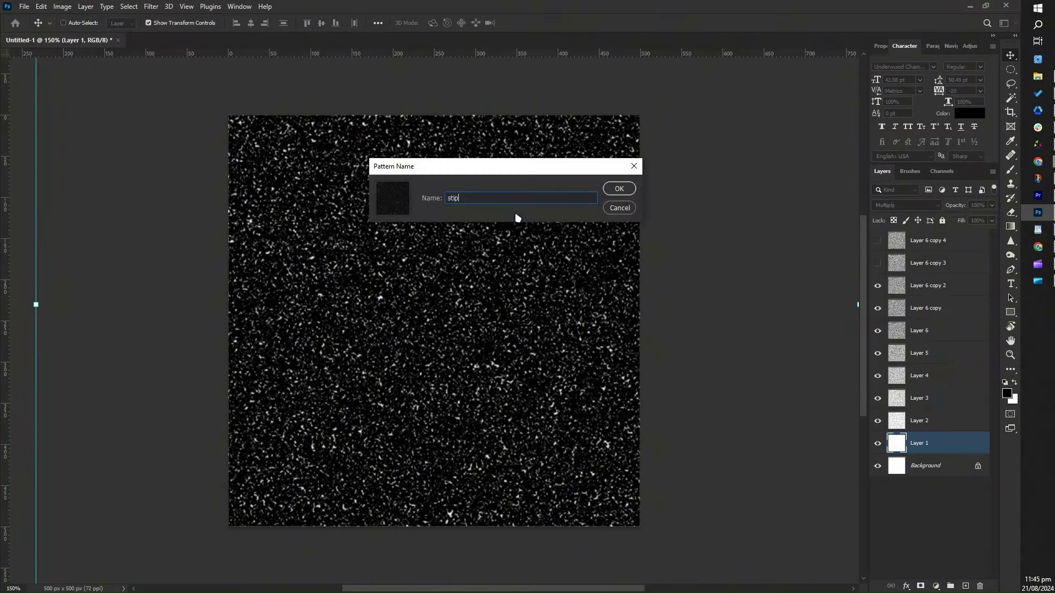
{"action": "type", "text": "ple 8"}
{"action": "left_click", "coordinate": [619, 189]}
{"action": "left_click", "coordinate": [878, 263]}
{"action": "left_click", "coordinate": [42, 7]}
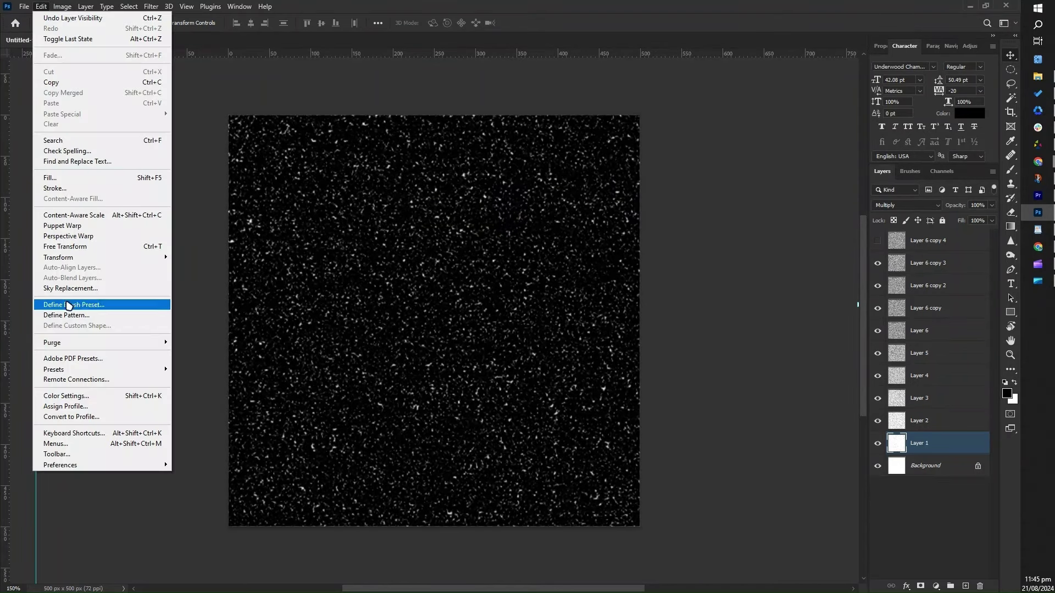
{"action": "left_click", "coordinate": [72, 315]}
{"action": "type", "text": "stipple 9"}
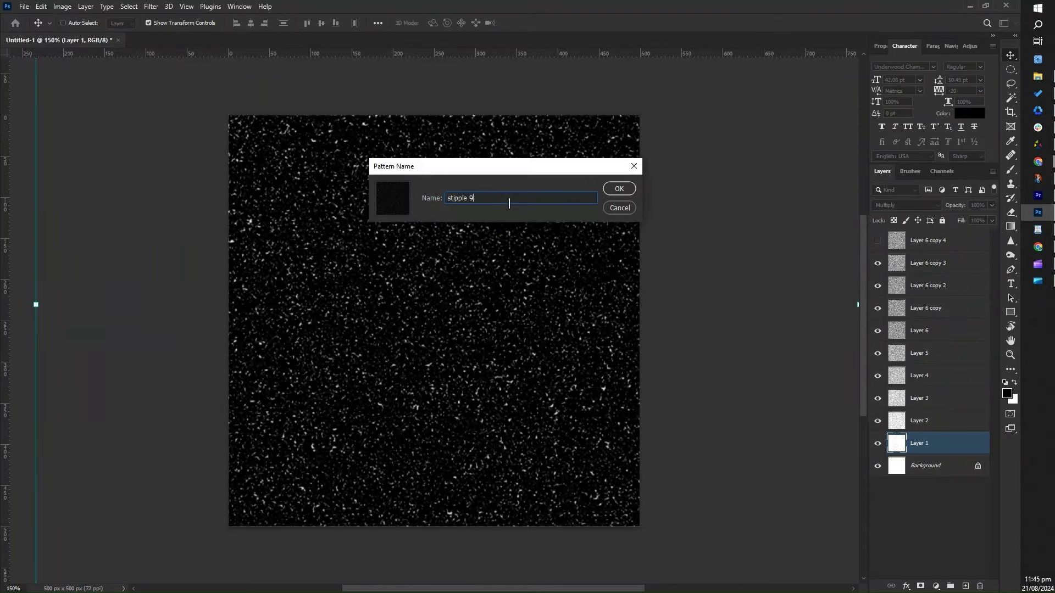
{"action": "left_click", "coordinate": [619, 188]}
Step: Show Layer 6 copy 4 and save the darkest texture as 'stipple 10'
{"action": "left_click", "coordinate": [878, 241]}
{"action": "left_click", "coordinate": [41, 7]}
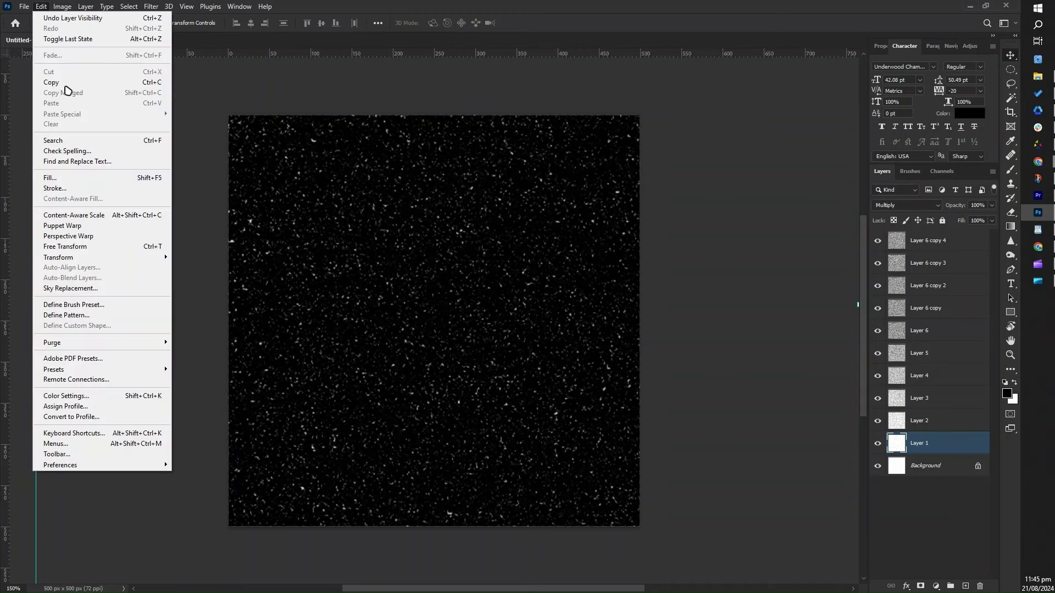
{"action": "left_click", "coordinate": [66, 315]}
{"action": "type", "text": "stipple 10"}
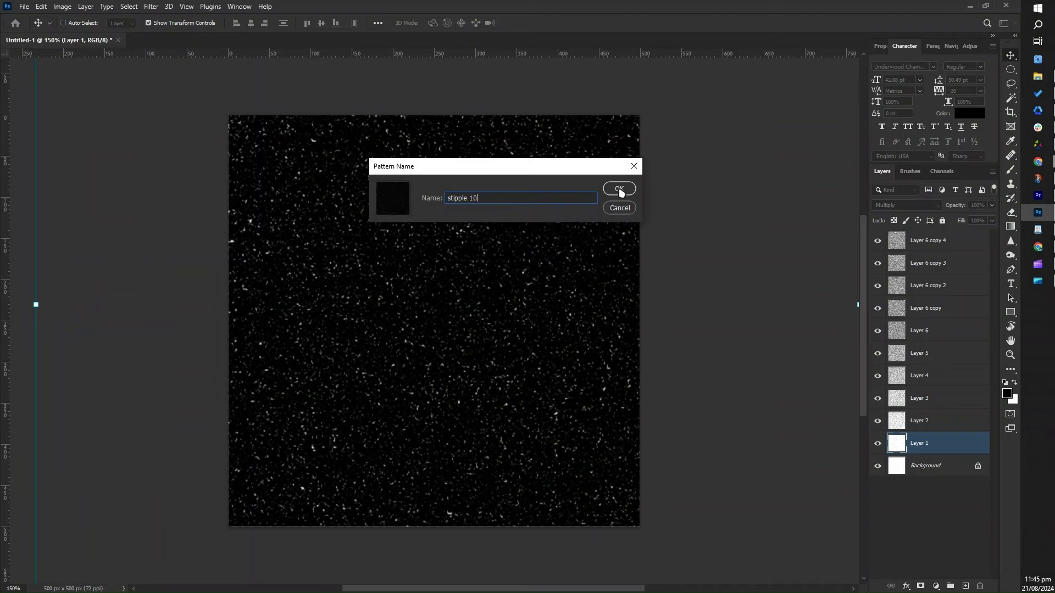
{"action": "left_click", "coordinate": [619, 189]}
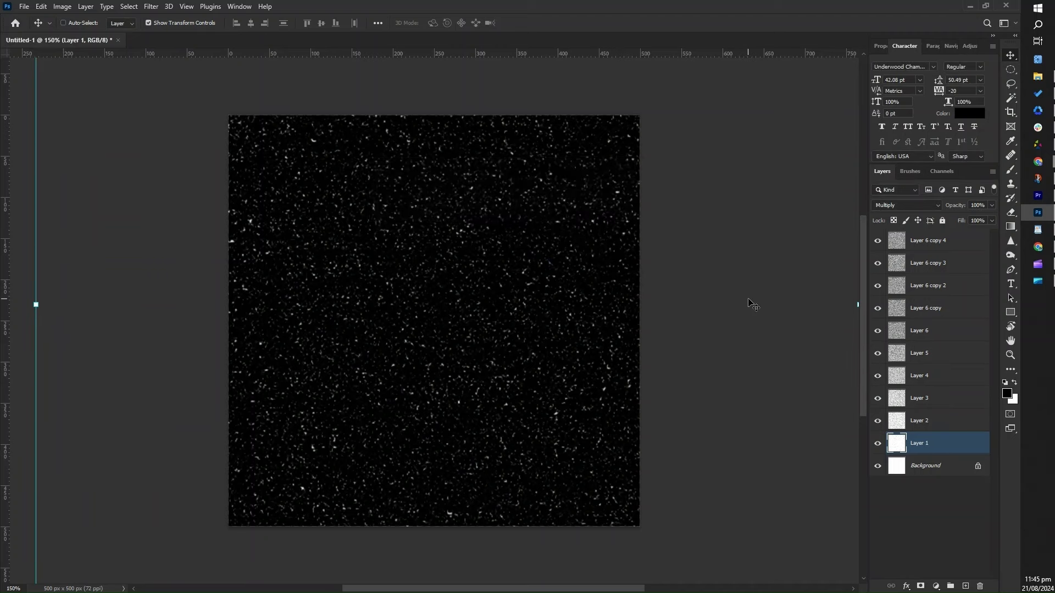
Step: Close Untitled-1, zoom in on tutorial.png, and duplicate its Background into Layer 1
{"action": "left_click", "coordinate": [141, 40]}
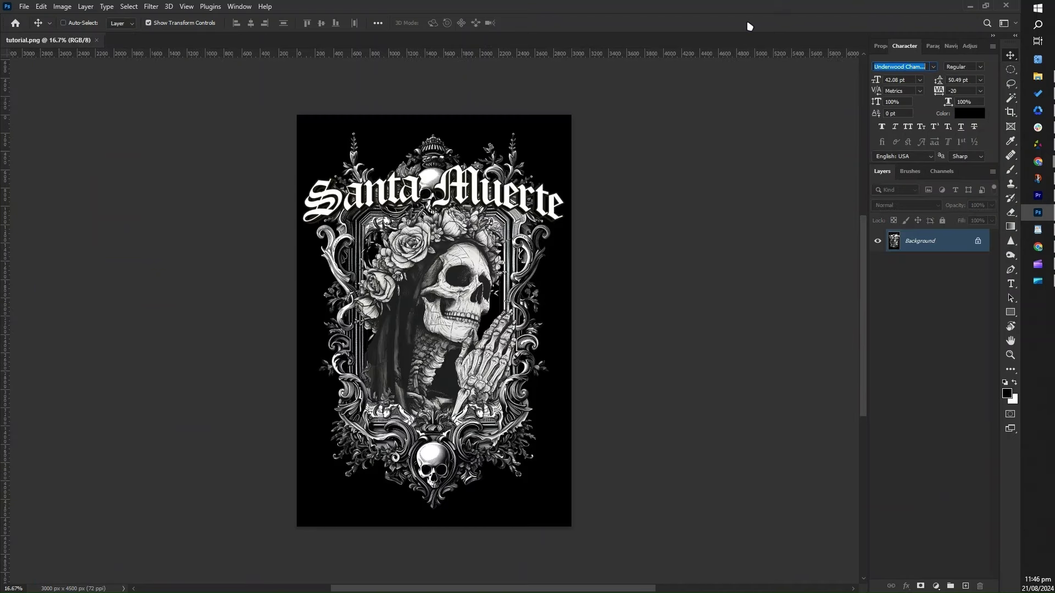
{"action": "key", "text": "ctrl+plus"}
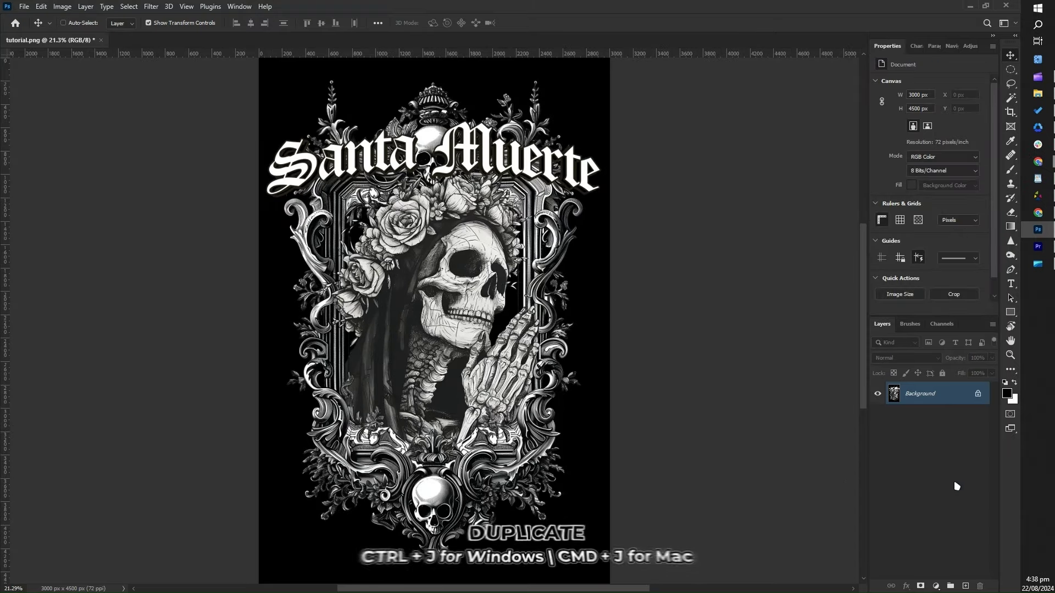
{"action": "key", "text": "ctrl+j"}
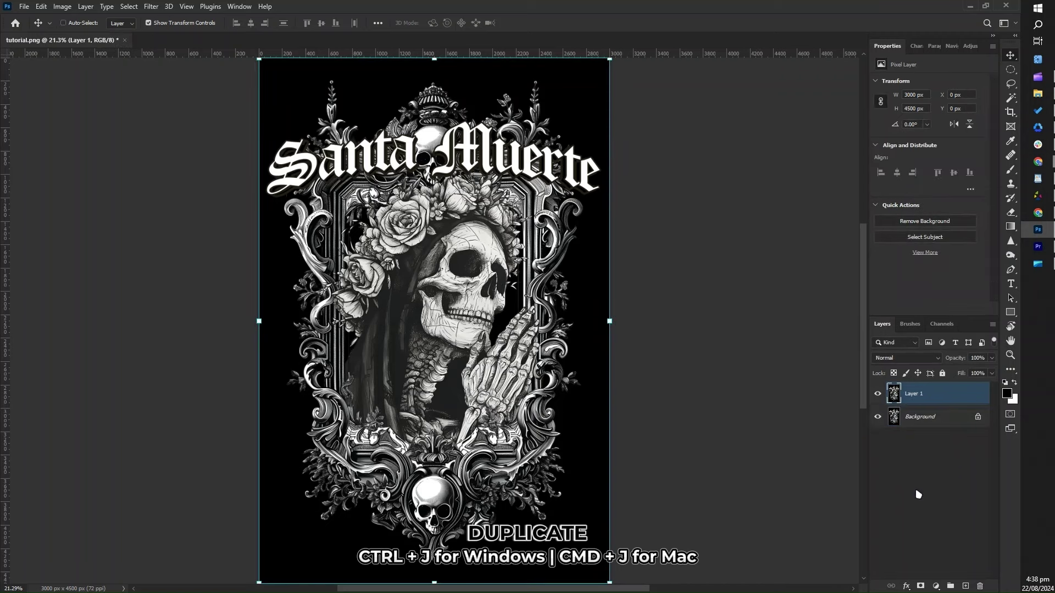
{"action": "left_click", "coordinate": [936, 587]}
Step: Add Black & White and Posterize adjustment layers, then select Layer 1
{"action": "left_click", "coordinate": [959, 497]}
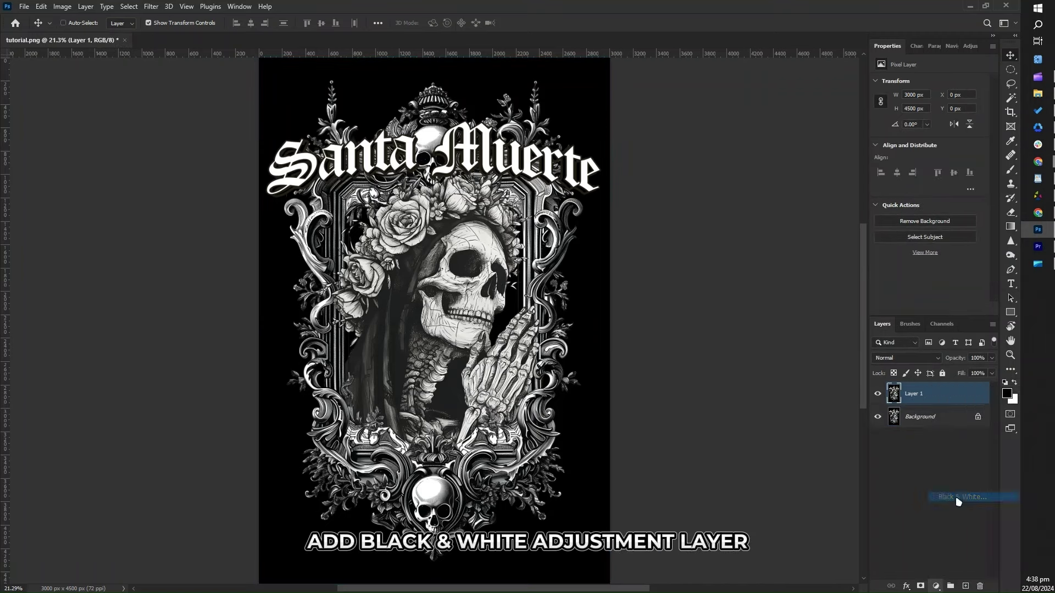
{"action": "left_click", "coordinate": [935, 586]}
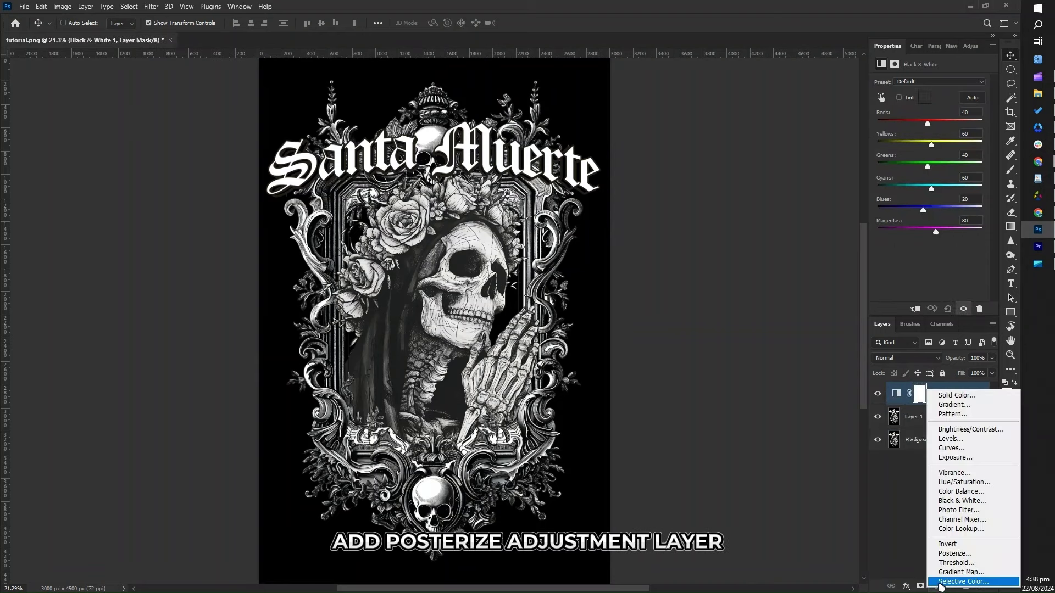
{"action": "left_click", "coordinate": [949, 554]}
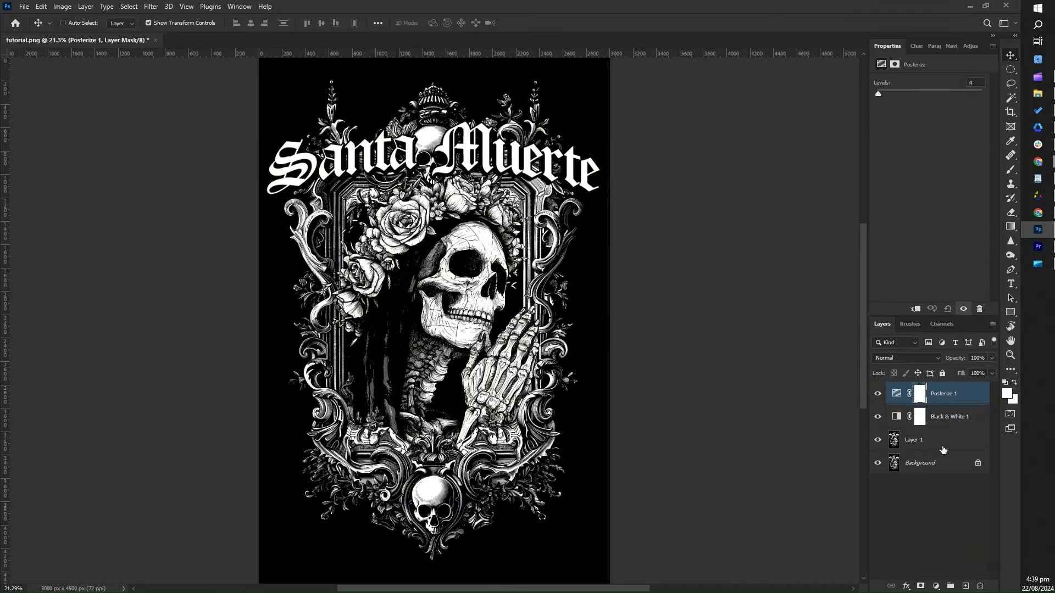
{"action": "left_click", "coordinate": [942, 448]}
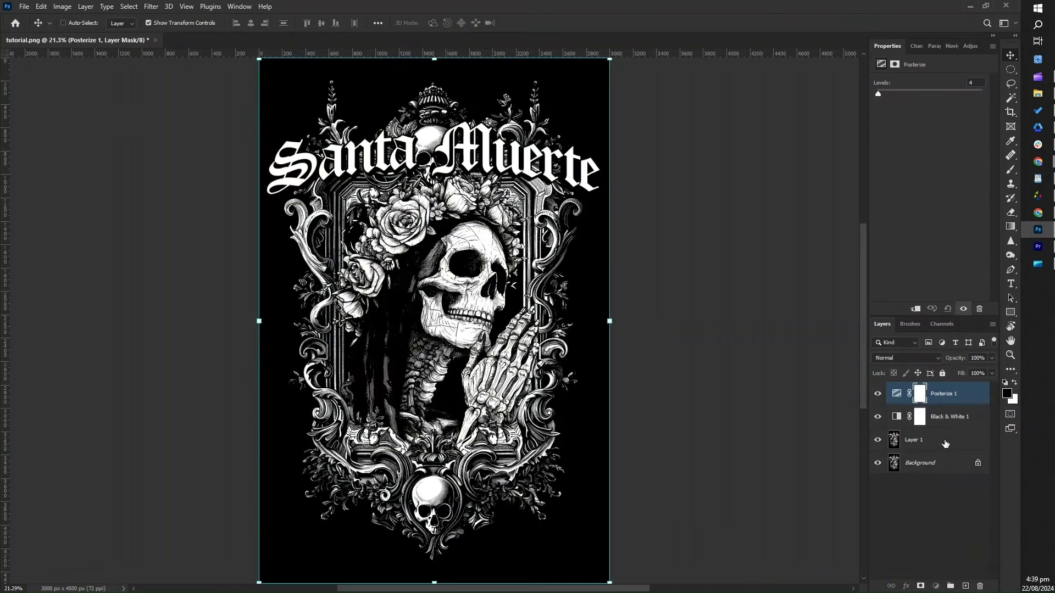
Step: Blur Layer 1 with a 4-pixel Gaussian Blur and zoom in on the skull
{"action": "left_click", "coordinate": [156, 8]}
{"action": "mouse_move", "coordinate": [198, 147]}
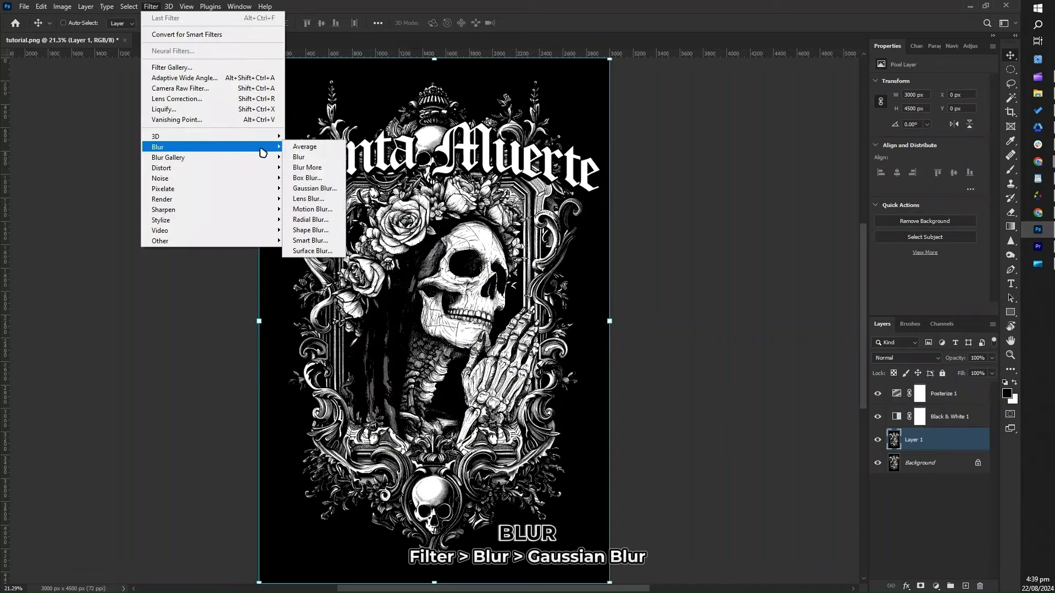
{"action": "left_click", "coordinate": [306, 189]}
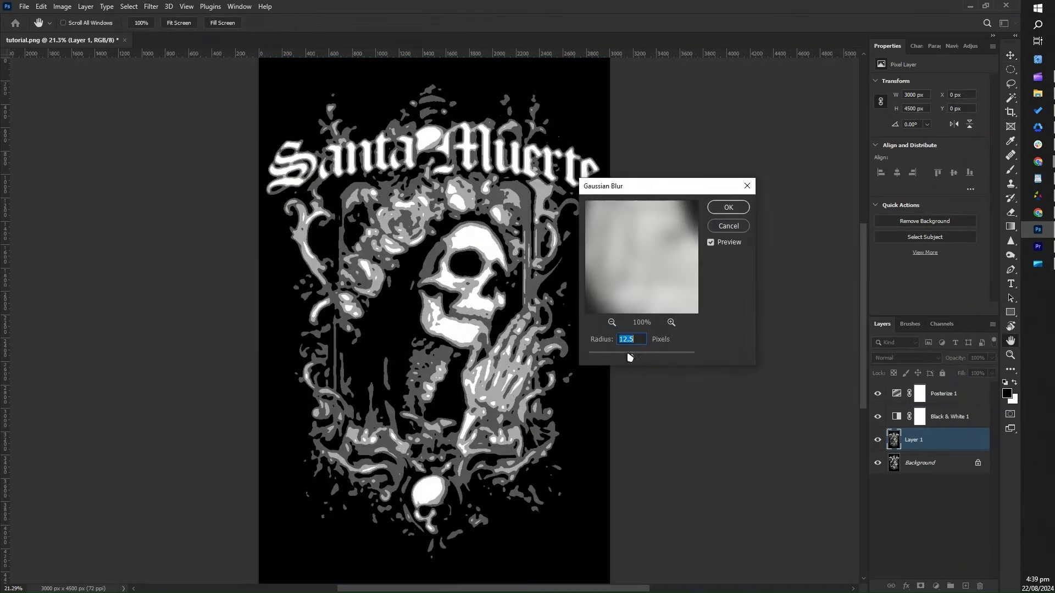
{"action": "type", "text": "3"}
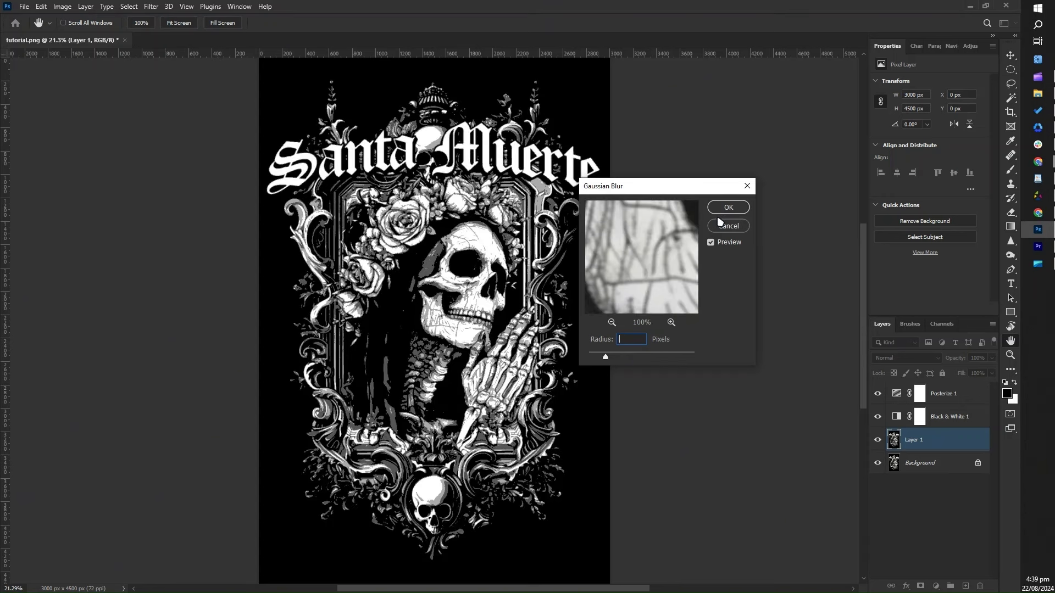
{"action": "type", "text": "4"}
{"action": "left_click", "coordinate": [728, 210]}
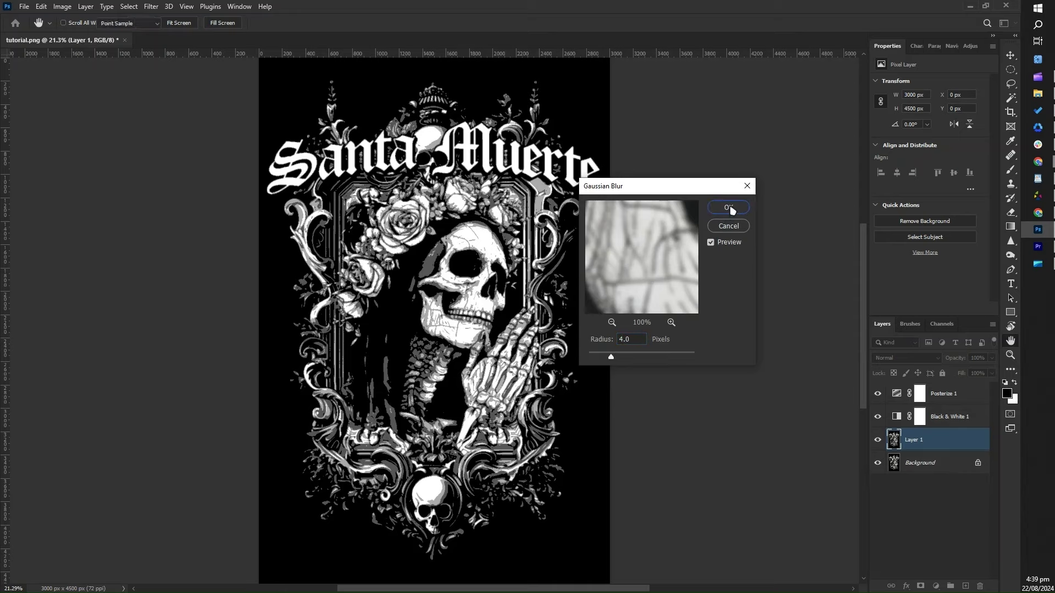
{"action": "key", "text": "ctrl+plus"}
{"action": "key", "text": "ctrl+plus"}
{"action": "key", "text": "ctrl+plus"}
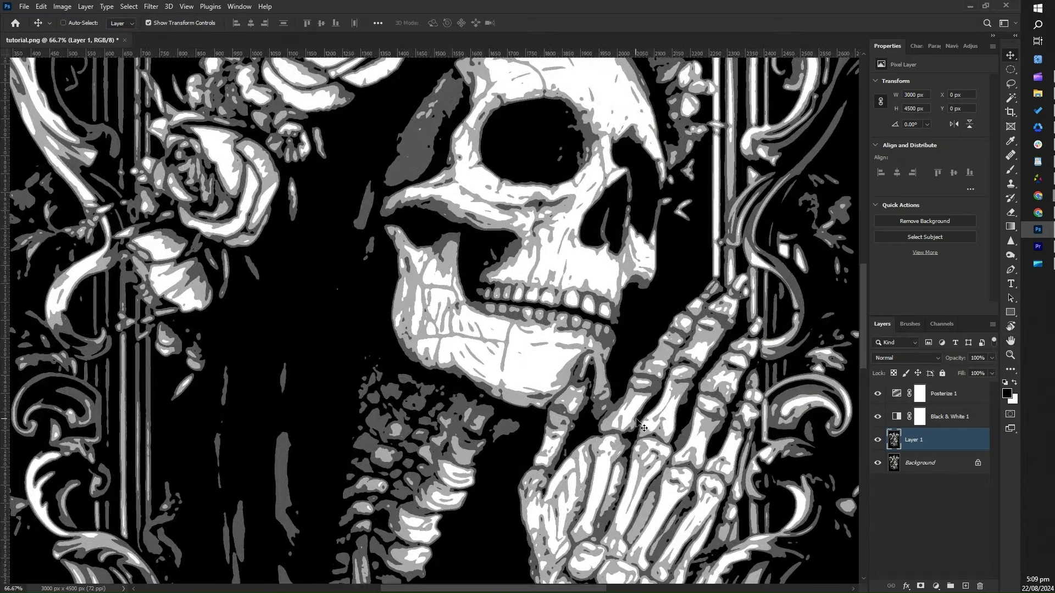
Step: Set Posterize 1 to 10 levels, add an empty Layer 2 on top, and pick the Magic Wand
{"action": "left_click", "coordinate": [968, 393]}
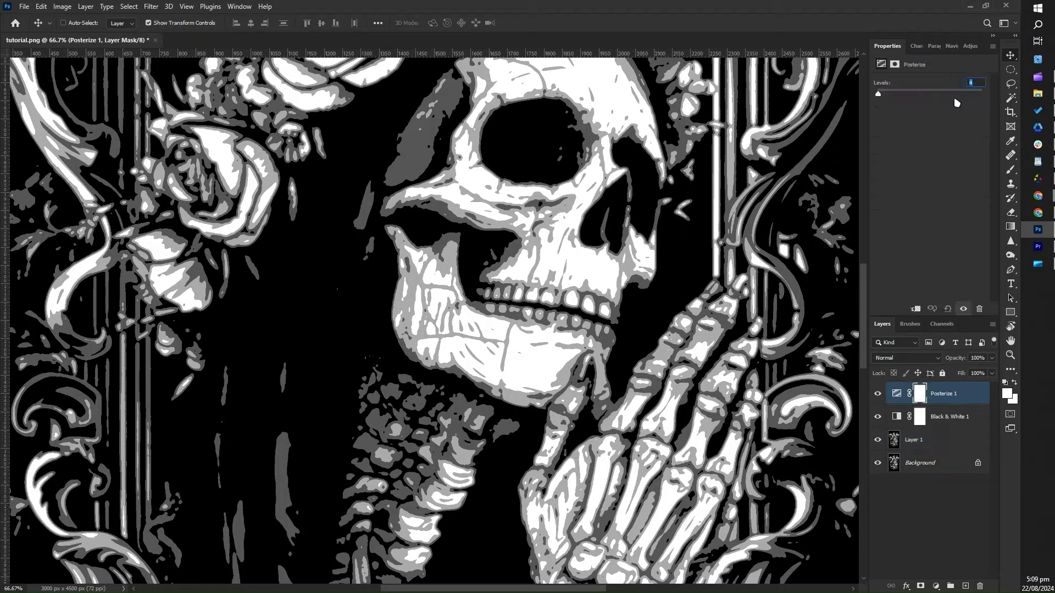
{"action": "type", "text": "10"}
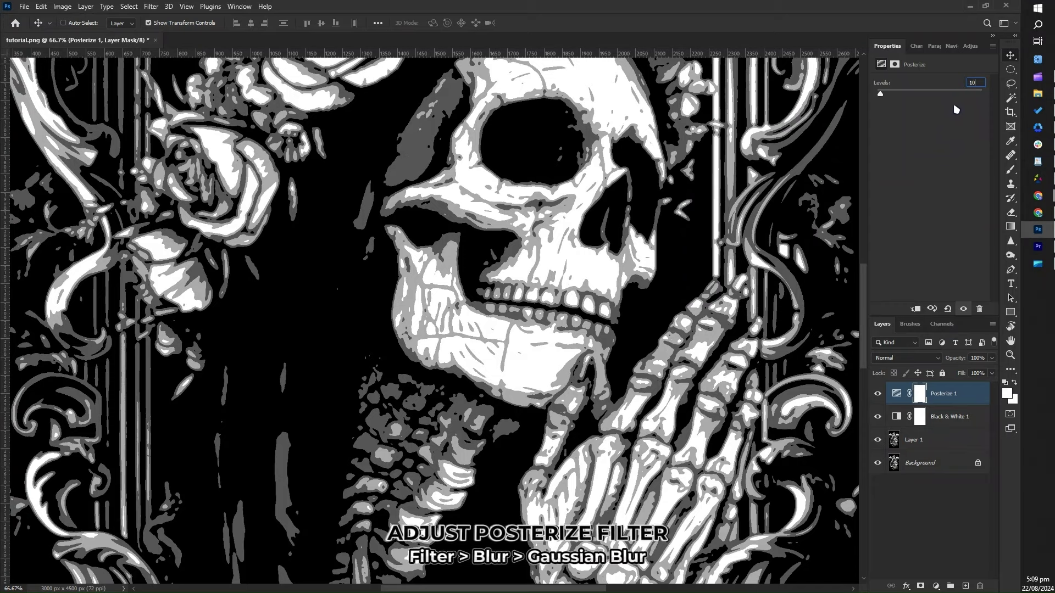
{"action": "key", "text": "Return"}
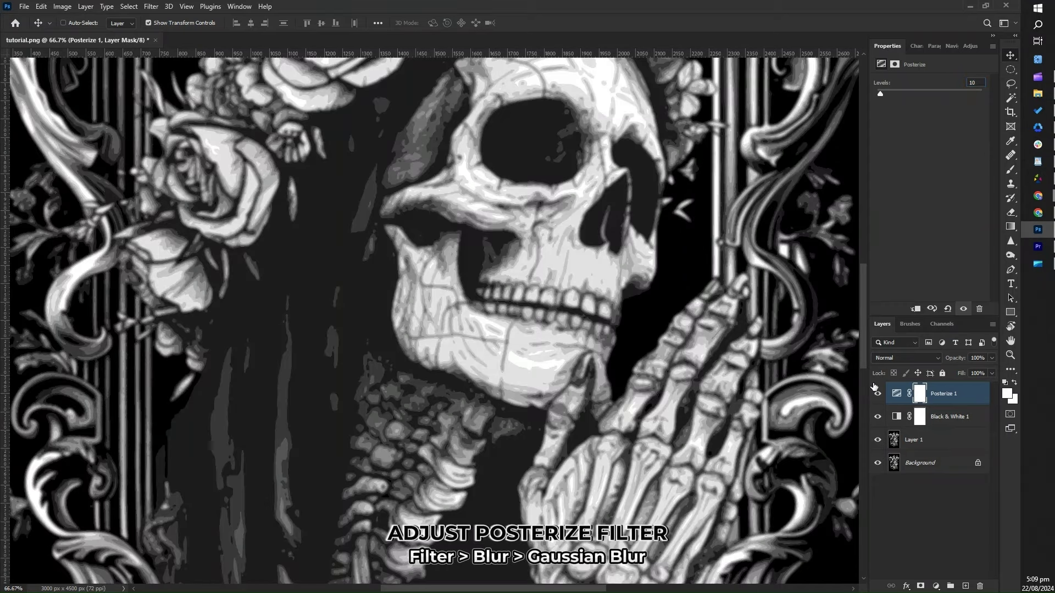
{"action": "left_click", "coordinate": [966, 586]}
{"action": "key", "text": "w"}
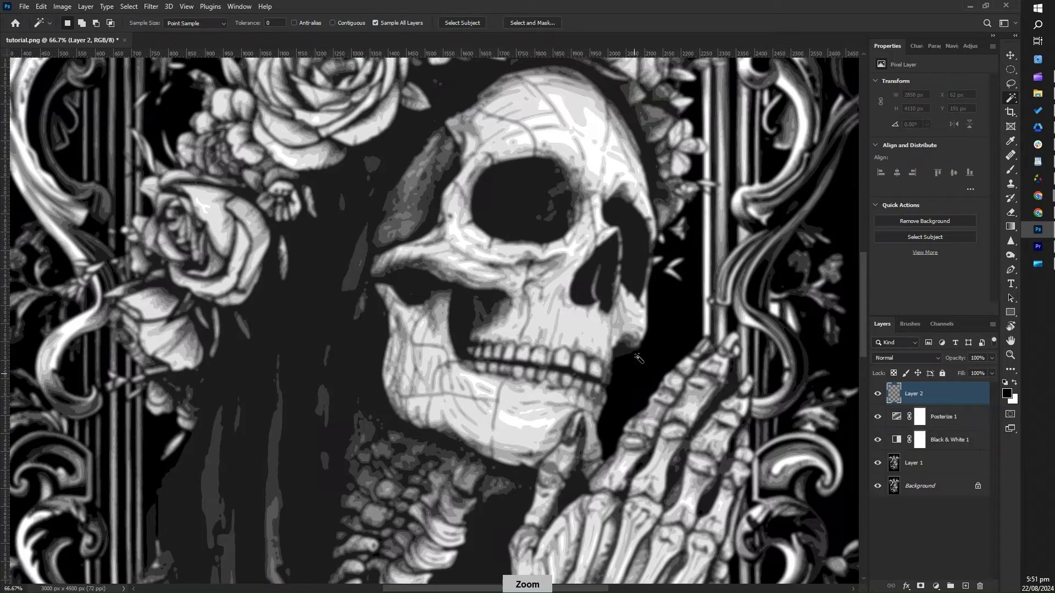
Step: Zoom to the upper skull and select all the pure white areas with the Magic Wand
{"action": "scroll", "coordinate": [671, 365], "scroll_direction": "up", "scroll_amount": 3}
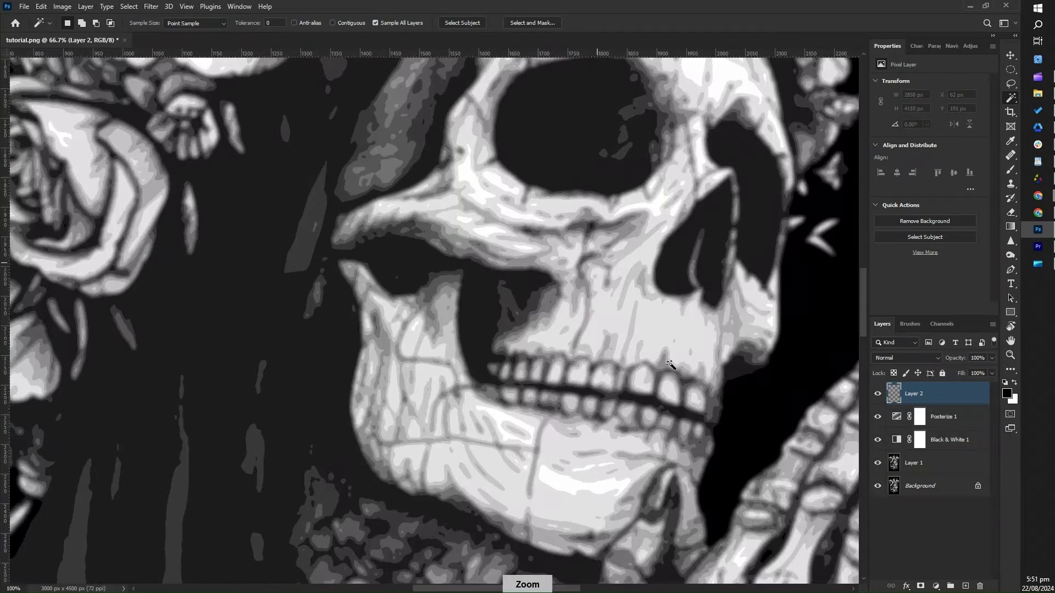
{"action": "left_click_drag", "start_coordinate": [726, 358], "coordinate": [554, 352]}
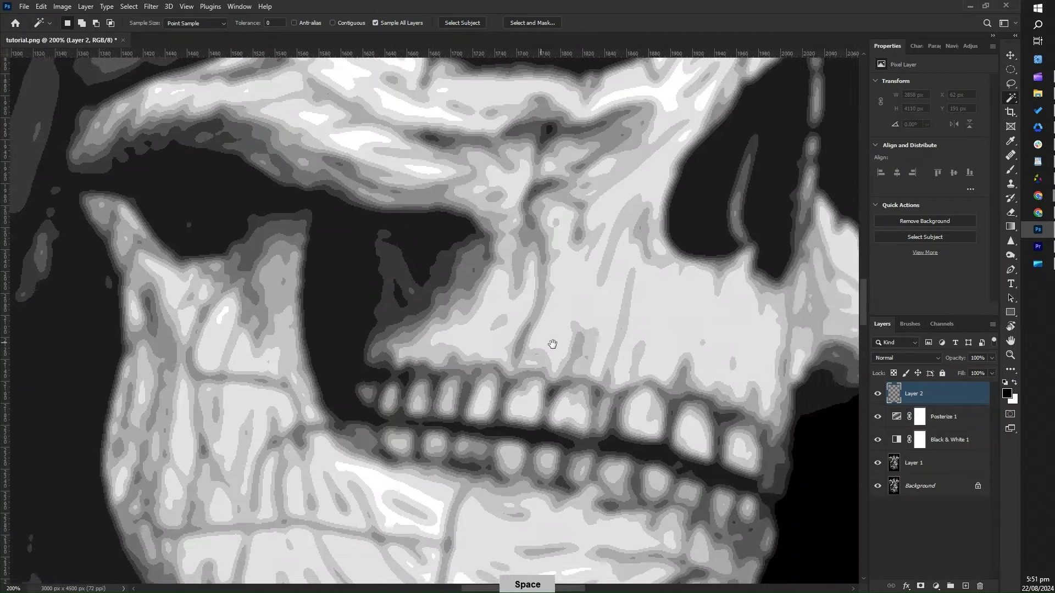
{"action": "left_click_drag", "start_coordinate": [533, 281], "coordinate": [577, 311]}
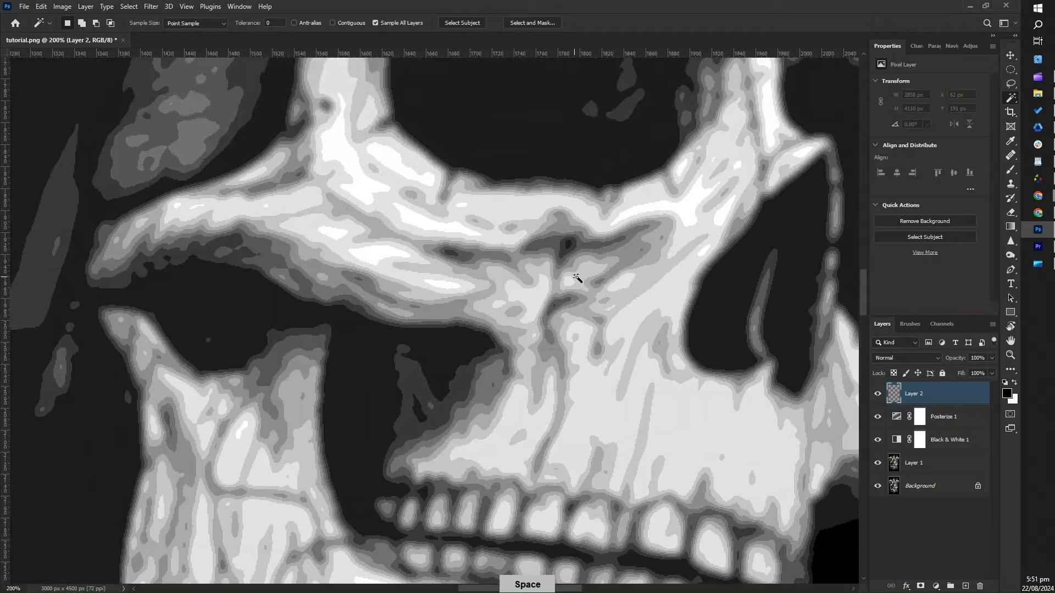
{"action": "left_click", "coordinate": [374, 255]}
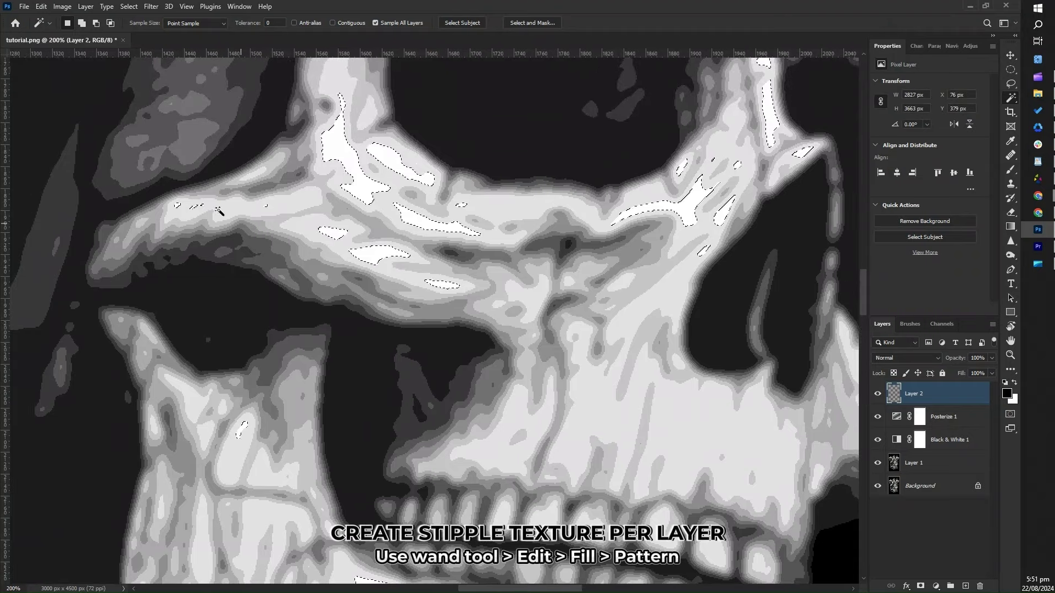
Step: Fill the white selection on Layer 2 with the 'stipple 1' pattern
{"action": "left_click", "coordinate": [41, 6]}
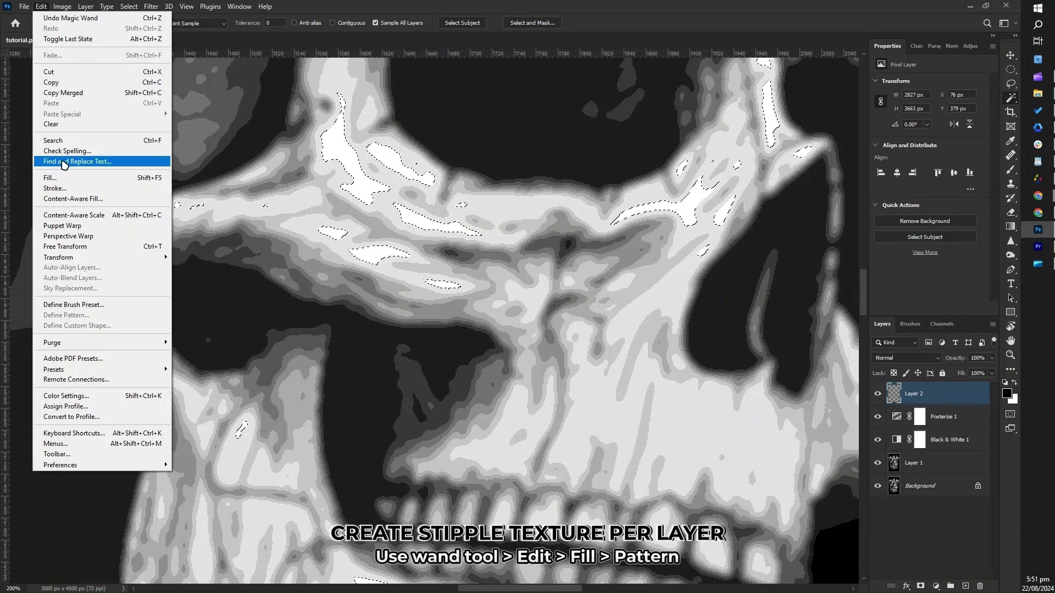
{"action": "left_click", "coordinate": [63, 178]}
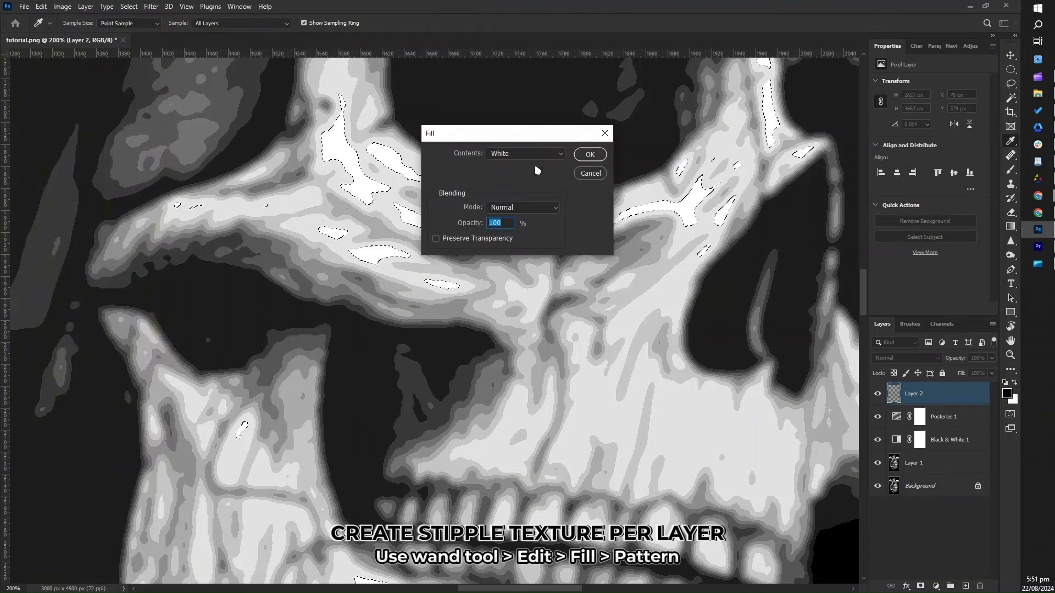
{"action": "left_click", "coordinate": [537, 154]}
{"action": "left_click", "coordinate": [500, 211]}
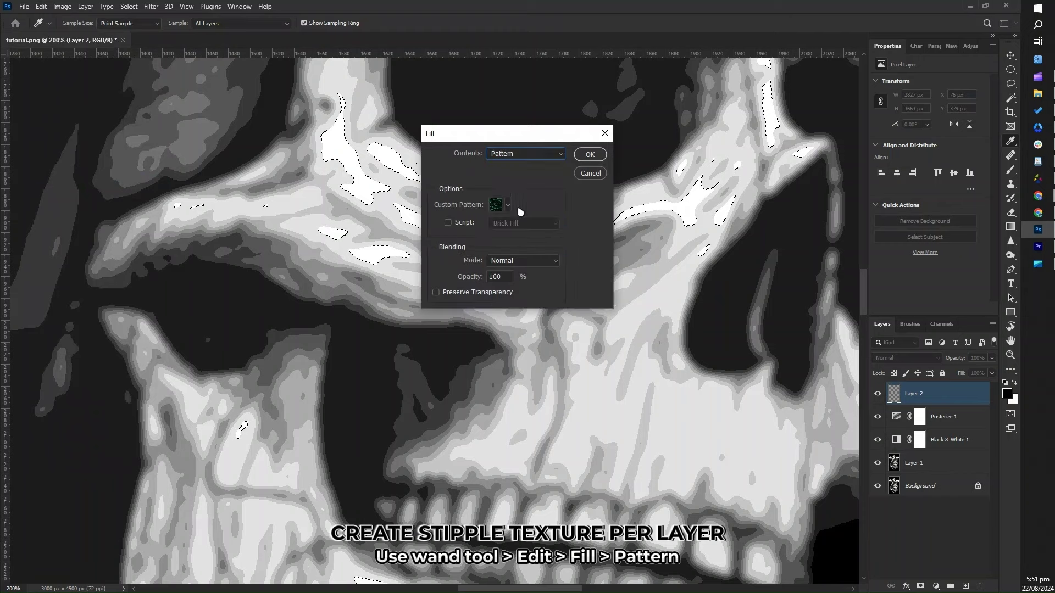
{"action": "left_click", "coordinate": [508, 206]}
{"action": "left_click_drag", "start_coordinate": [544, 252], "coordinate": [546, 269]}
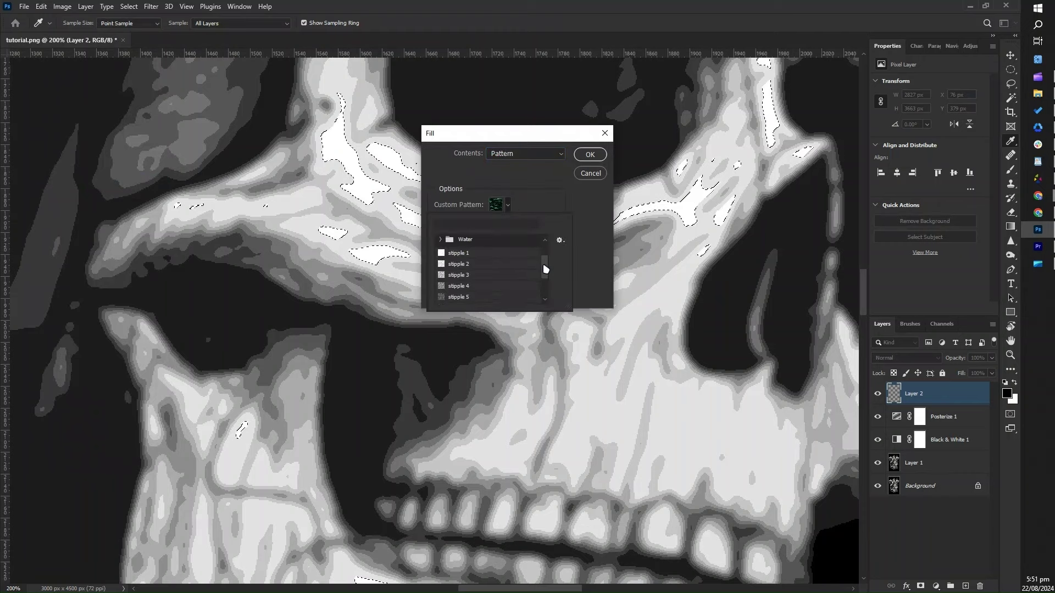
{"action": "left_click", "coordinate": [504, 254]}
{"action": "left_click", "coordinate": [590, 156]}
{"action": "key", "text": "w"}
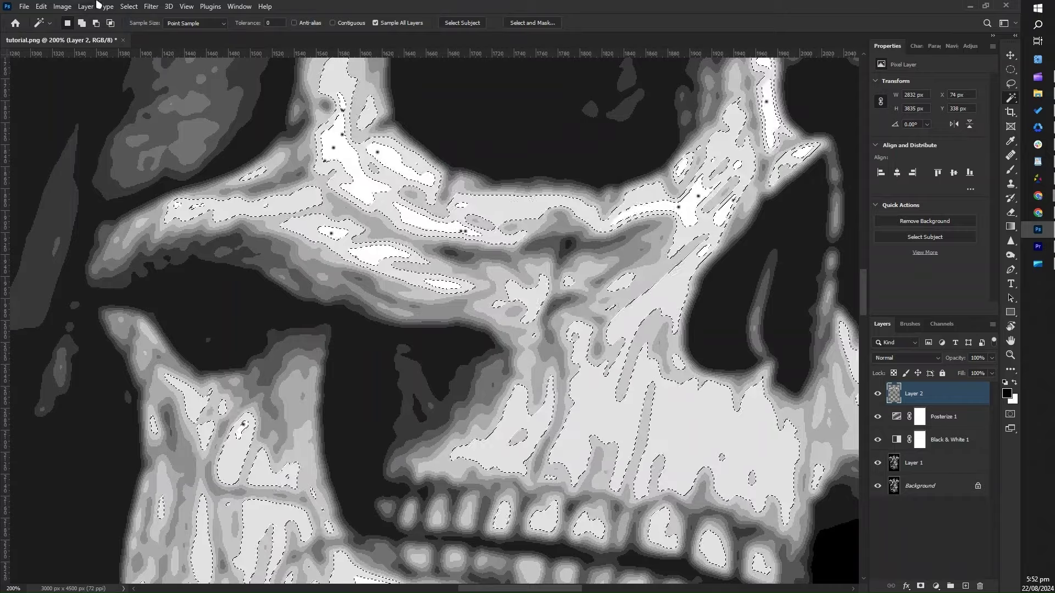
Step: Fill the selected grey tone on Layer 2 with the stipple 2 pattern
{"action": "left_click", "coordinate": [41, 6]}
{"action": "left_click", "coordinate": [61, 174]}
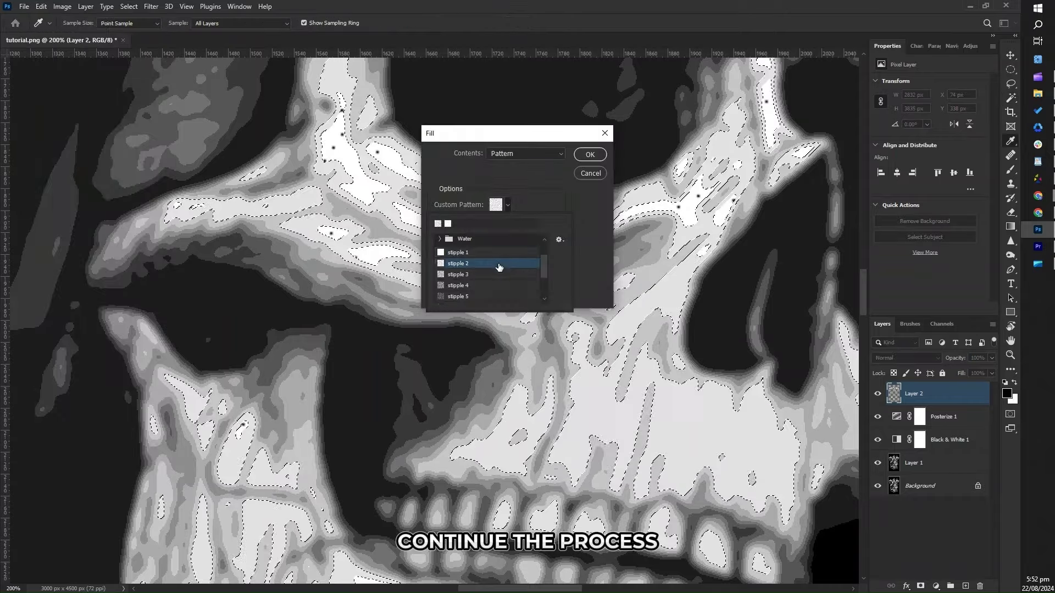
{"action": "double_click", "coordinate": [499, 268]}
{"action": "left_click", "coordinate": [588, 155]}
{"action": "key", "text": "w"}
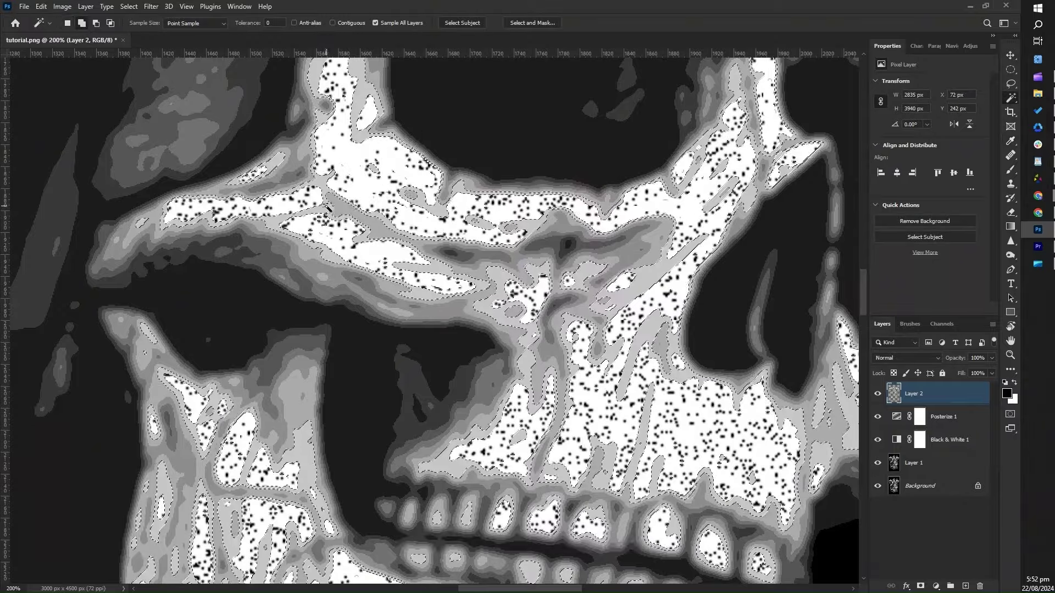
Step: Fill the next two darker tones with the stipple 3 and stipple 4 patterns
{"action": "key", "text": "shift+F5"}
{"action": "left_click", "coordinate": [498, 205]}
{"action": "double_click", "coordinate": [495, 275]}
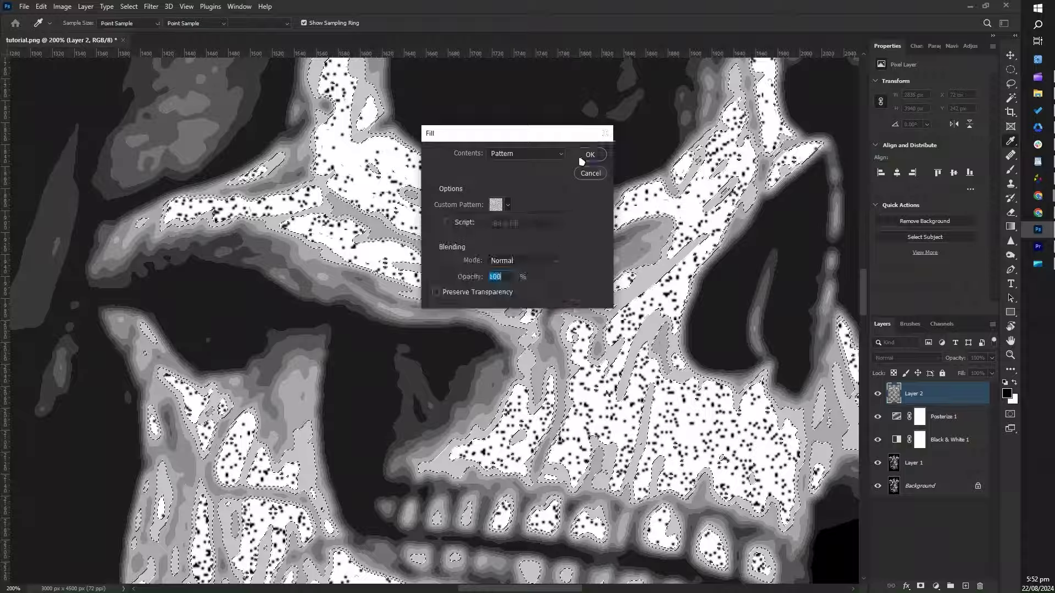
{"action": "left_click", "coordinate": [587, 156]}
{"action": "key", "text": "shift+F5"}
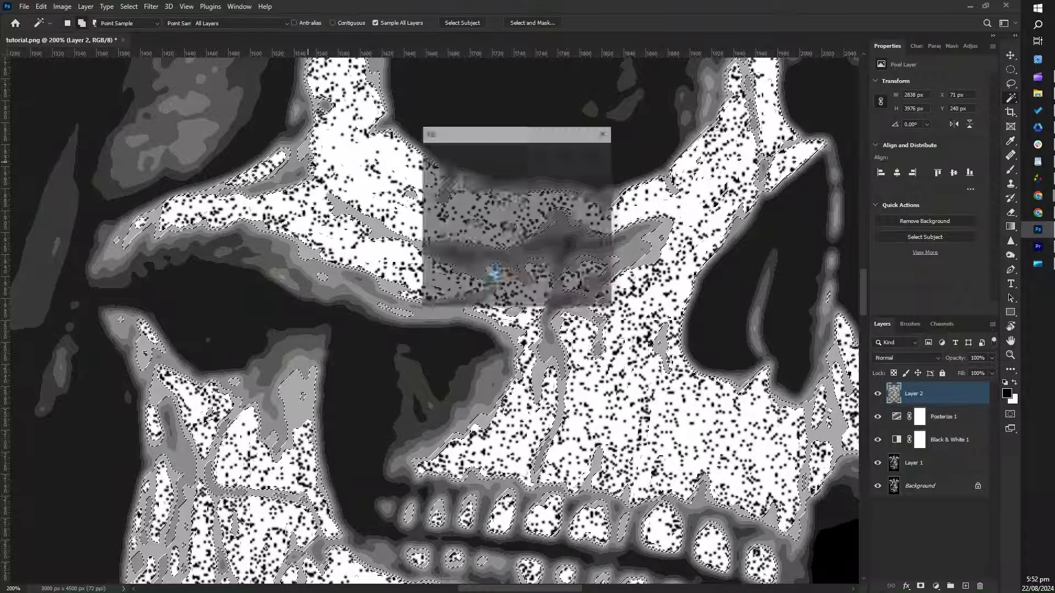
{"action": "left_click", "coordinate": [508, 204]}
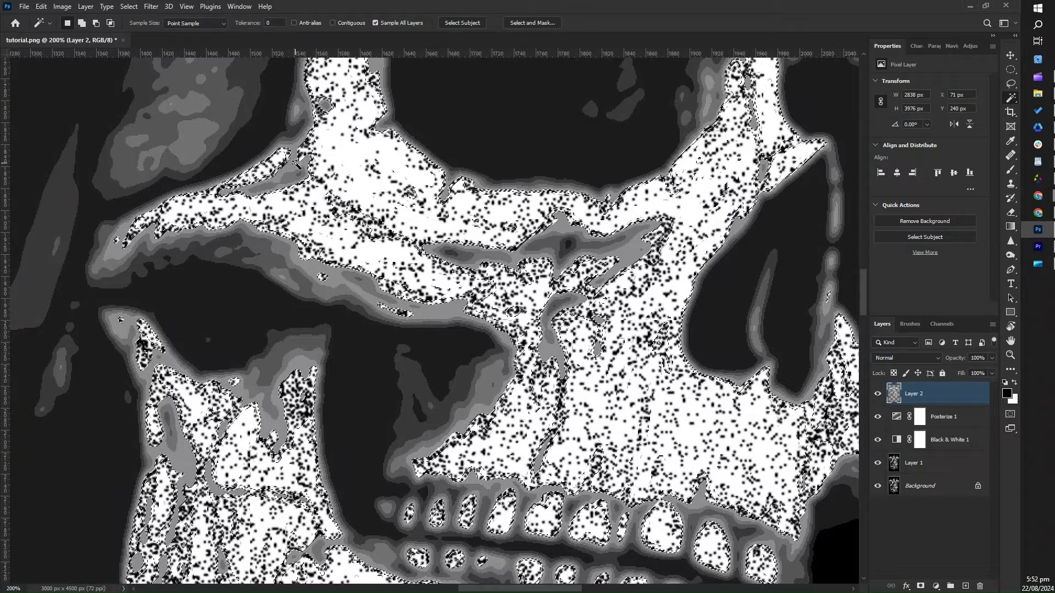
{"action": "key", "text": "shift+F5"}
{"action": "left_click", "coordinate": [519, 154]}
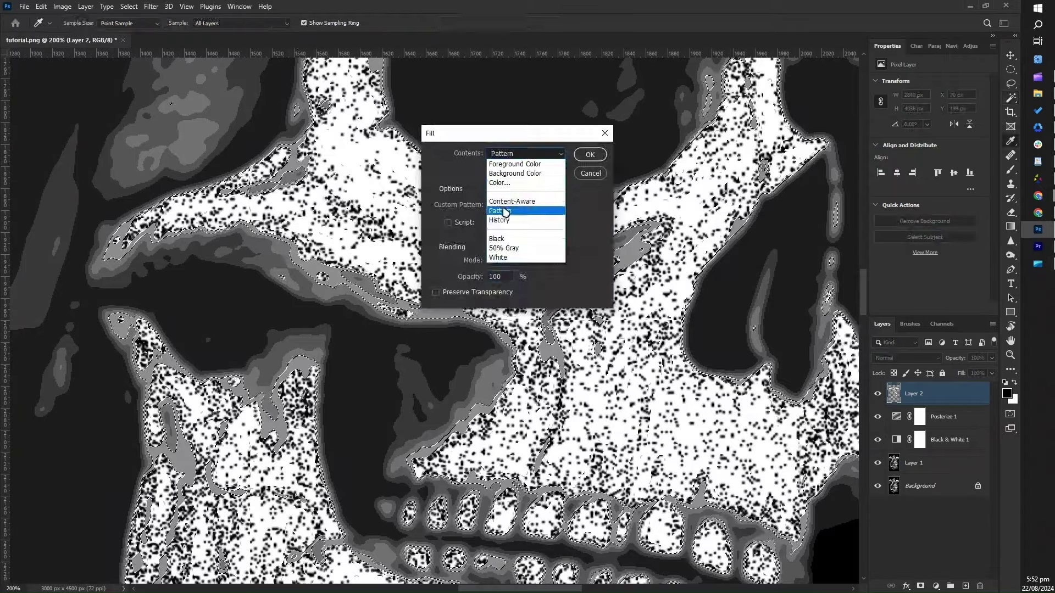
{"action": "left_click", "coordinate": [593, 158]}
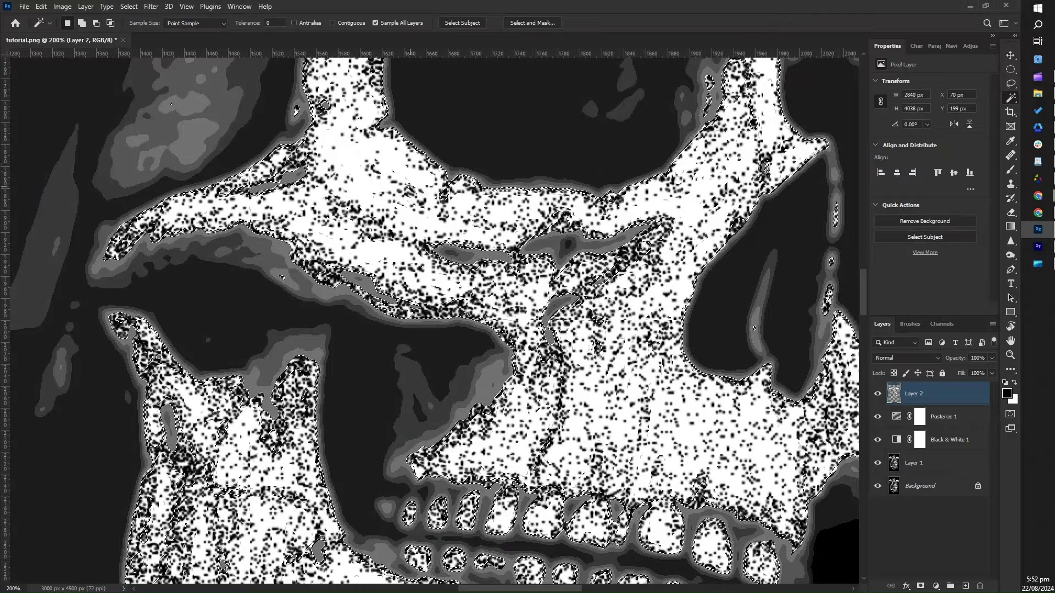
Step: Select the next grey tone of the skull and fill it with stipple 5
{"action": "left_click", "coordinate": [284, 250]}
{"action": "key", "text": "shift+F5"}
{"action": "left_click", "coordinate": [508, 205]}
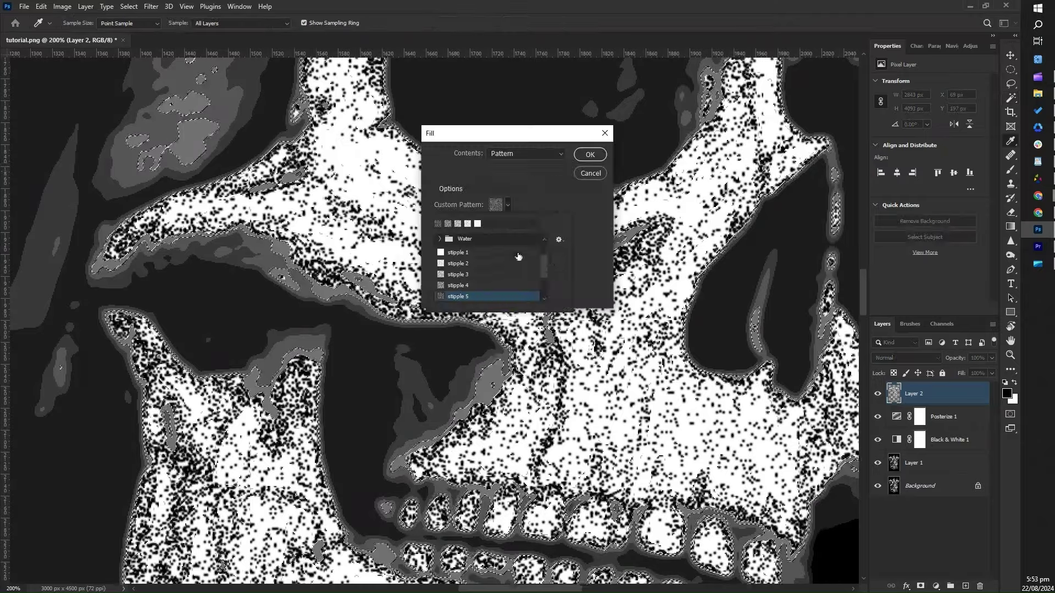
{"action": "scroll", "coordinate": [517, 264], "scroll_direction": "down", "scroll_amount": 1}
{"action": "double_click", "coordinate": [516, 279]}
{"action": "left_click", "coordinate": [589, 157]}
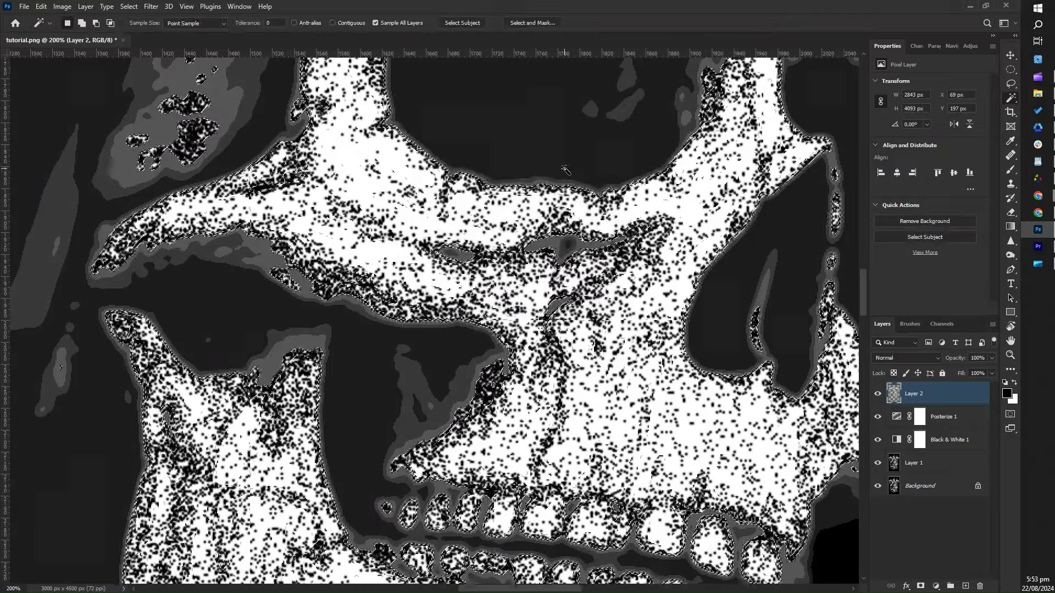
Step: Fill the darkest remaining tones with the stipple 7, 8 and 9 patterns
{"action": "key", "text": "shift+F5"}
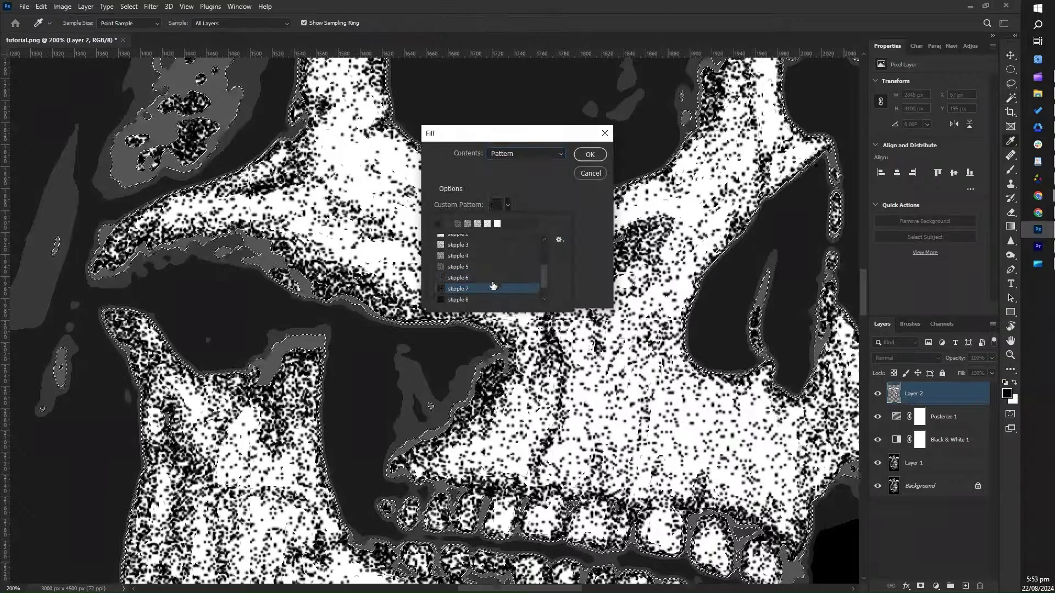
{"action": "double_click", "coordinate": [493, 287]}
{"action": "left_click", "coordinate": [581, 158]}
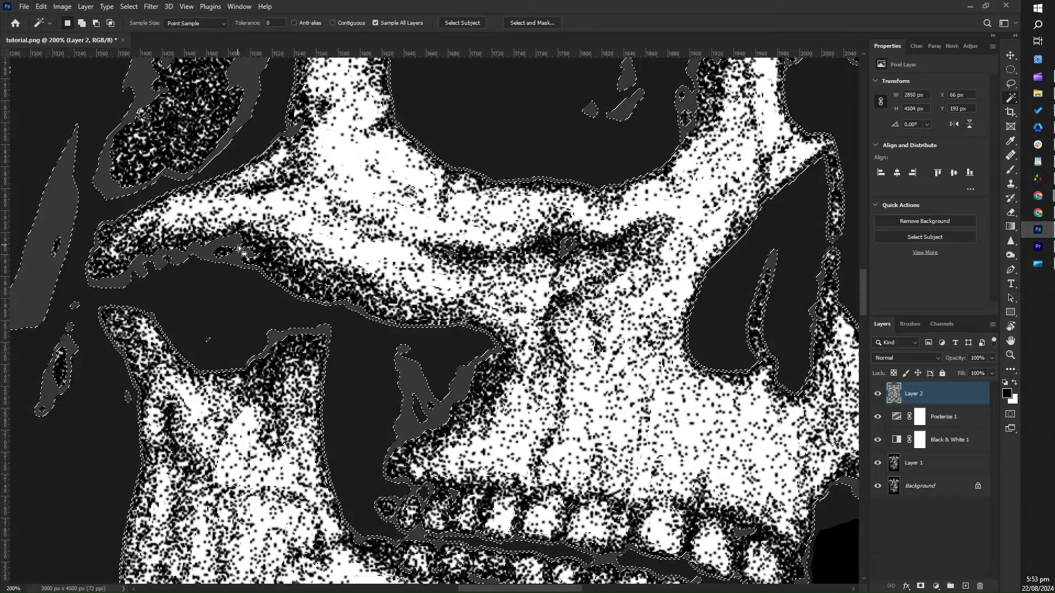
{"action": "key", "text": "shift+F5"}
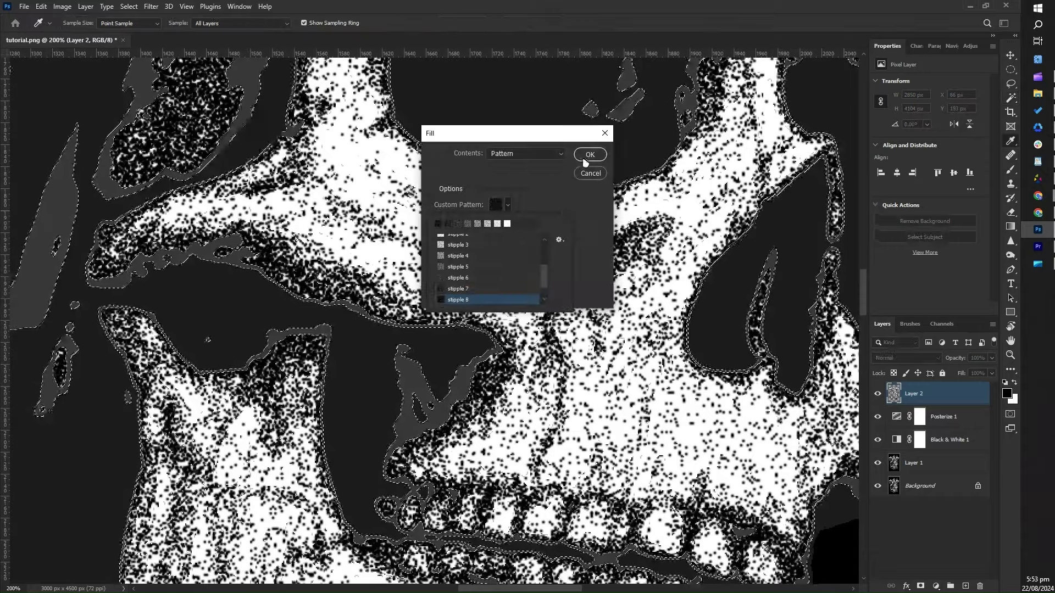
{"action": "left_click", "coordinate": [584, 160]}
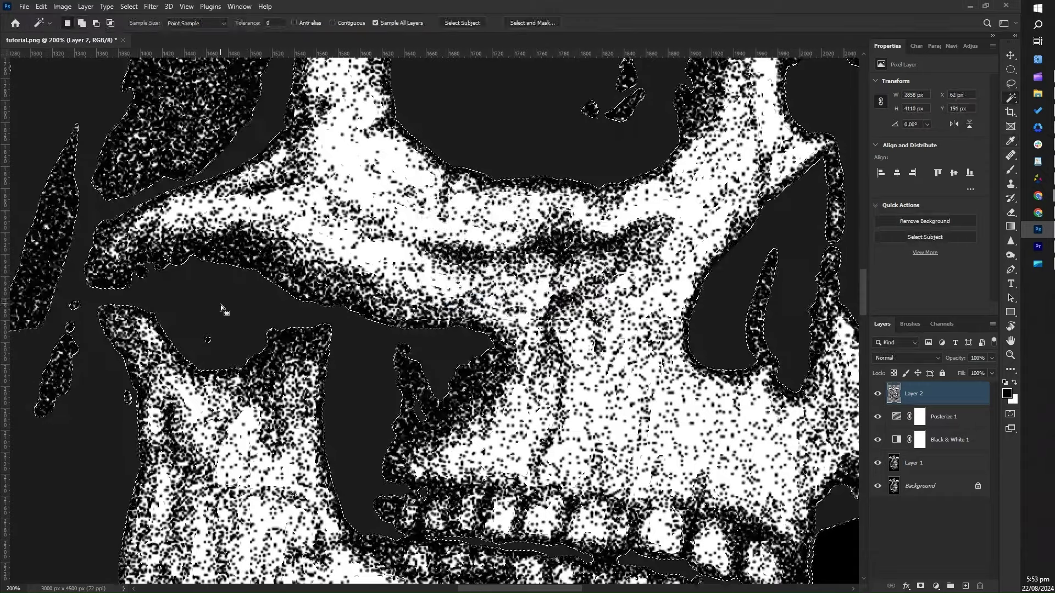
{"action": "key", "text": "shift+F5"}
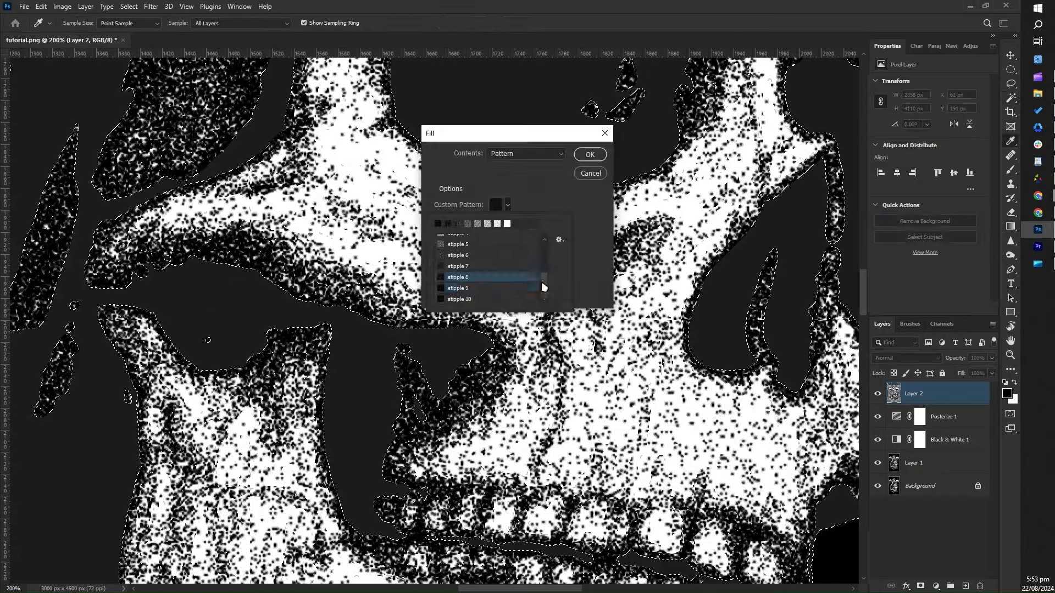
{"action": "left_click", "coordinate": [592, 156]}
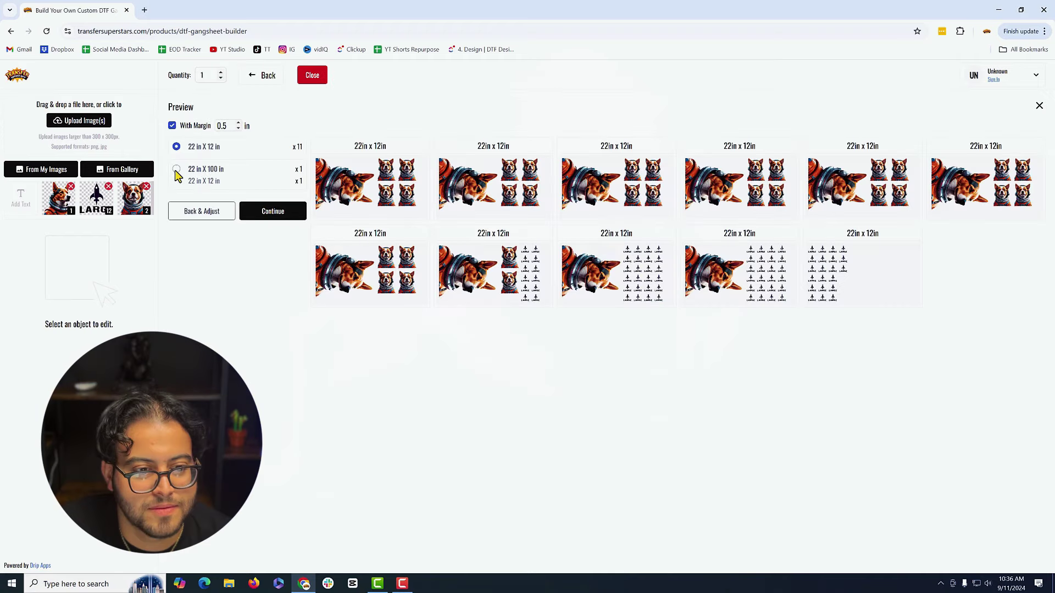
Step: Pick the 22 in × 100 in sheet size and auto-build all the designs onto it
{"action": "left_click", "coordinate": [201, 171]}
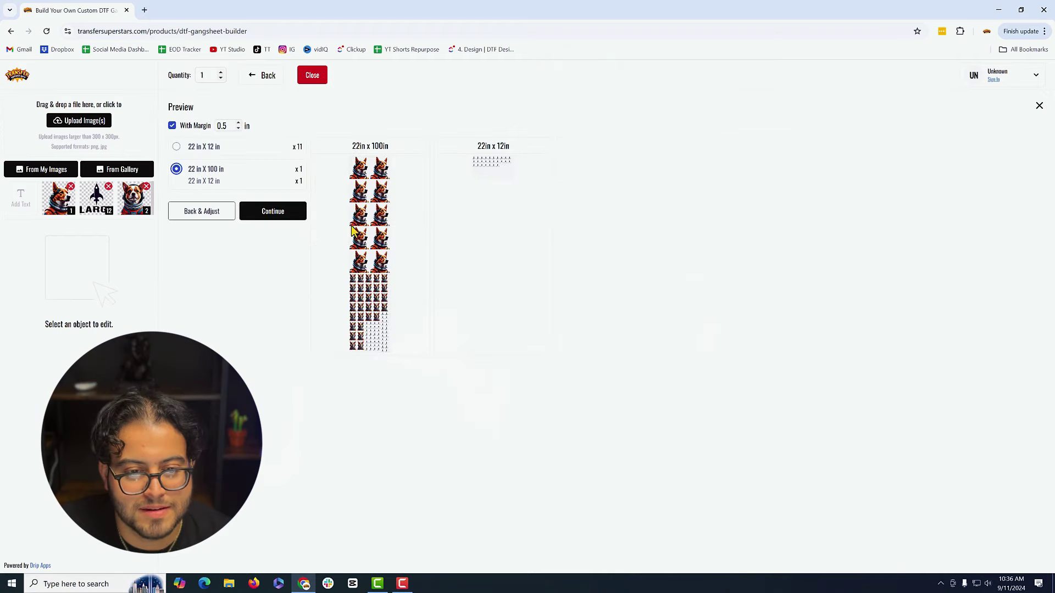
{"action": "left_click", "coordinate": [287, 206]}
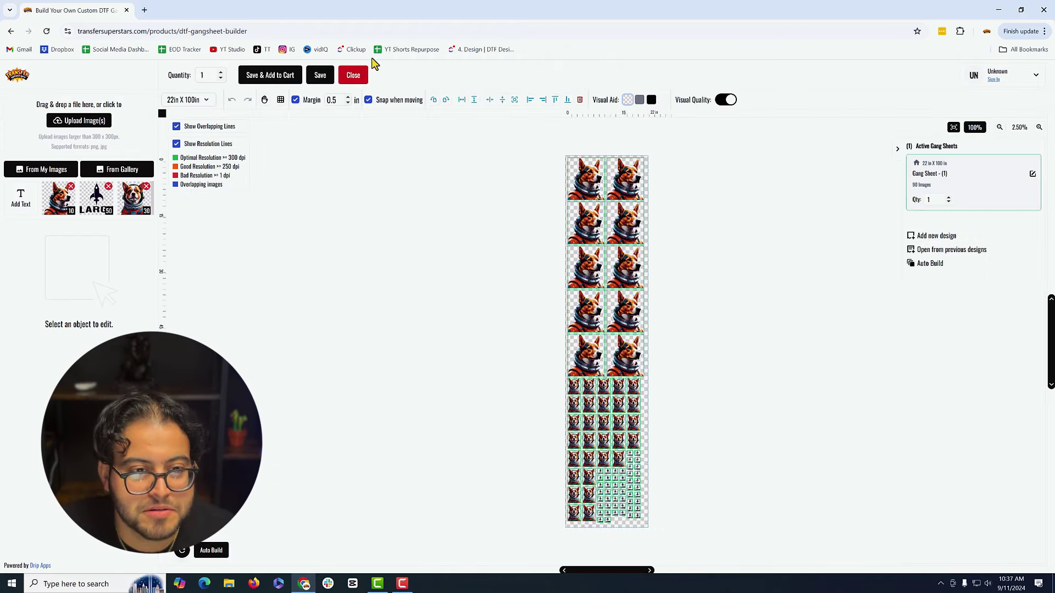